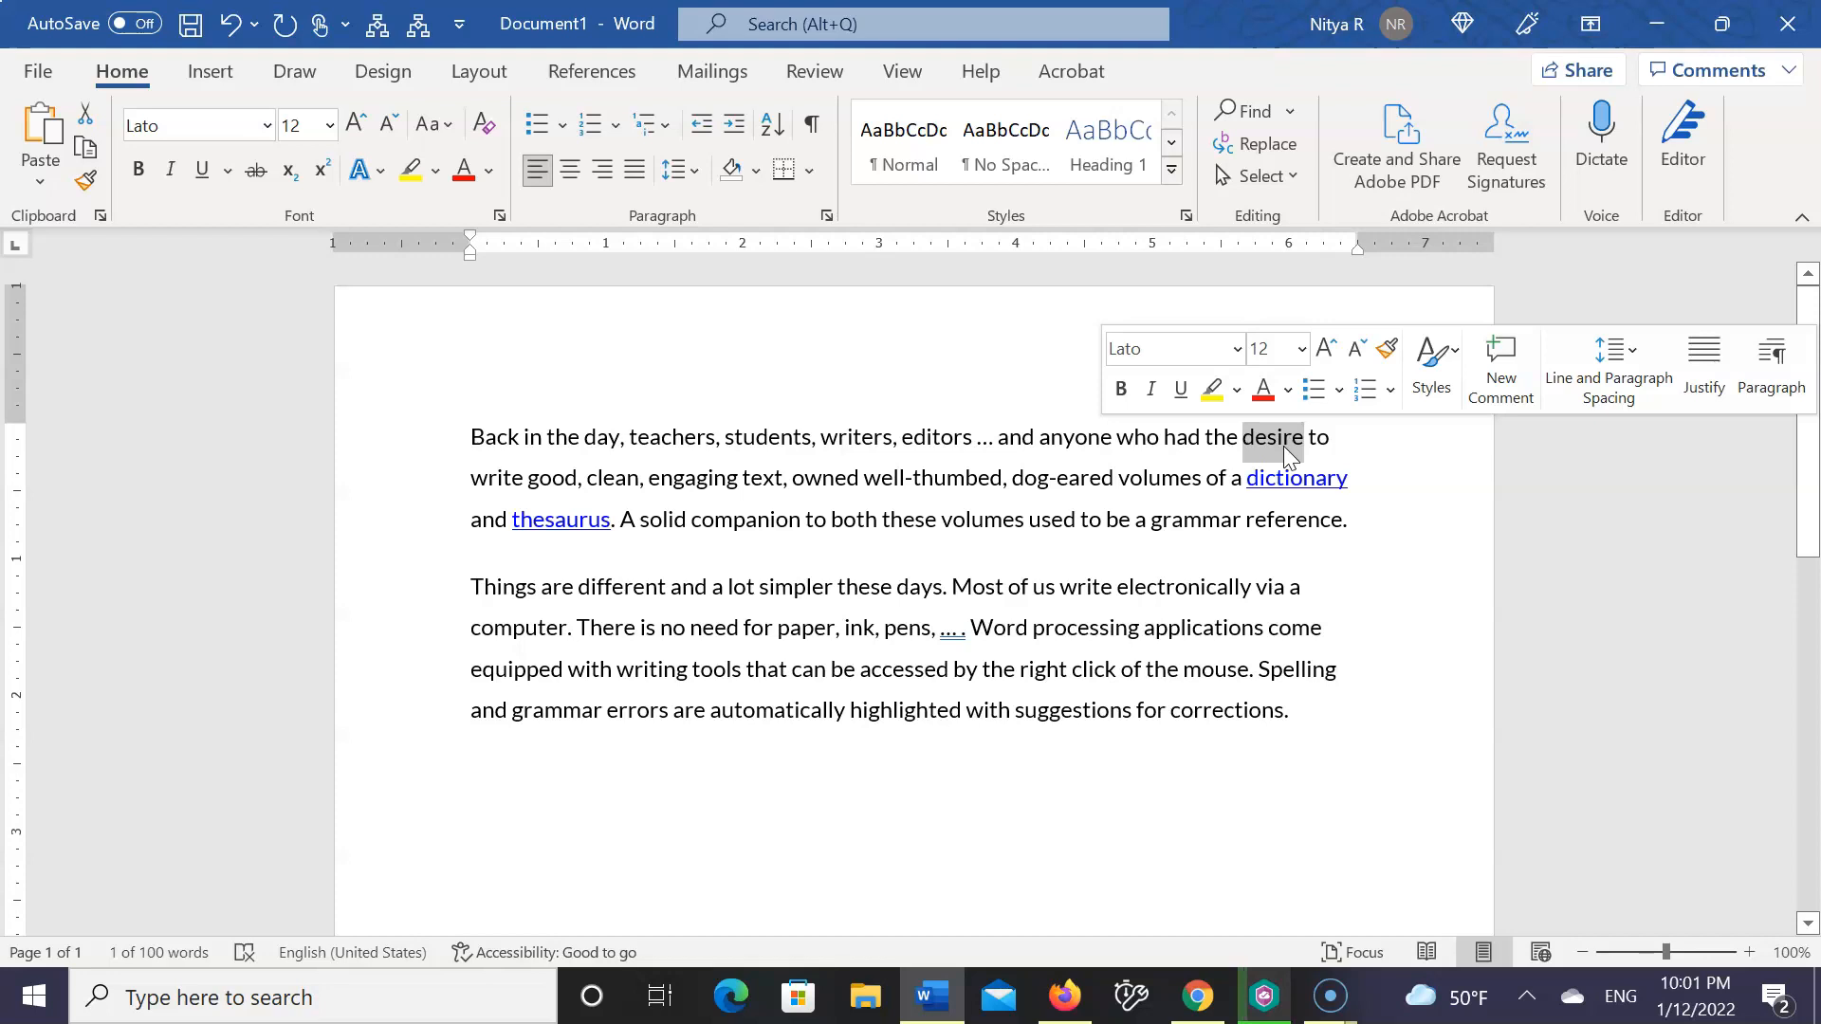
Look up "desire" from the first paragraph in the Thesaurus, check the synonym "need", and replace "desire" with "need" in the text
right_click(1283, 446)
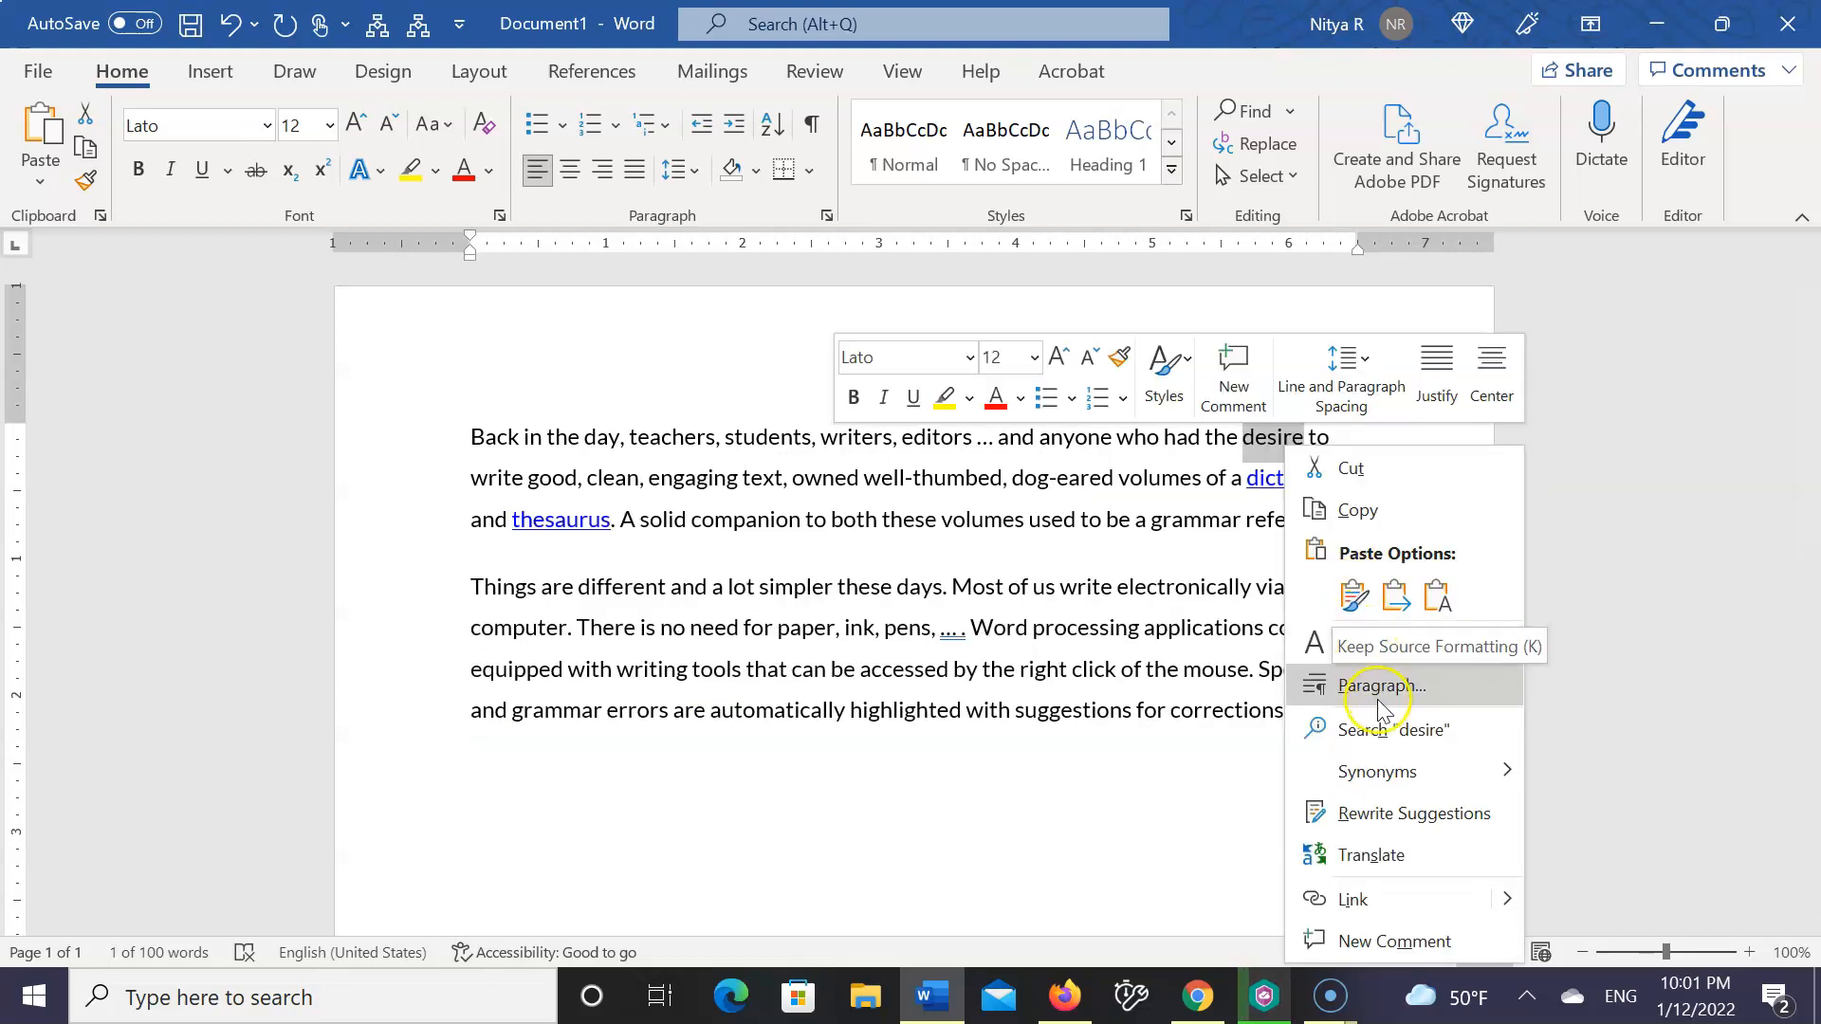
mouse_move(1377, 768)
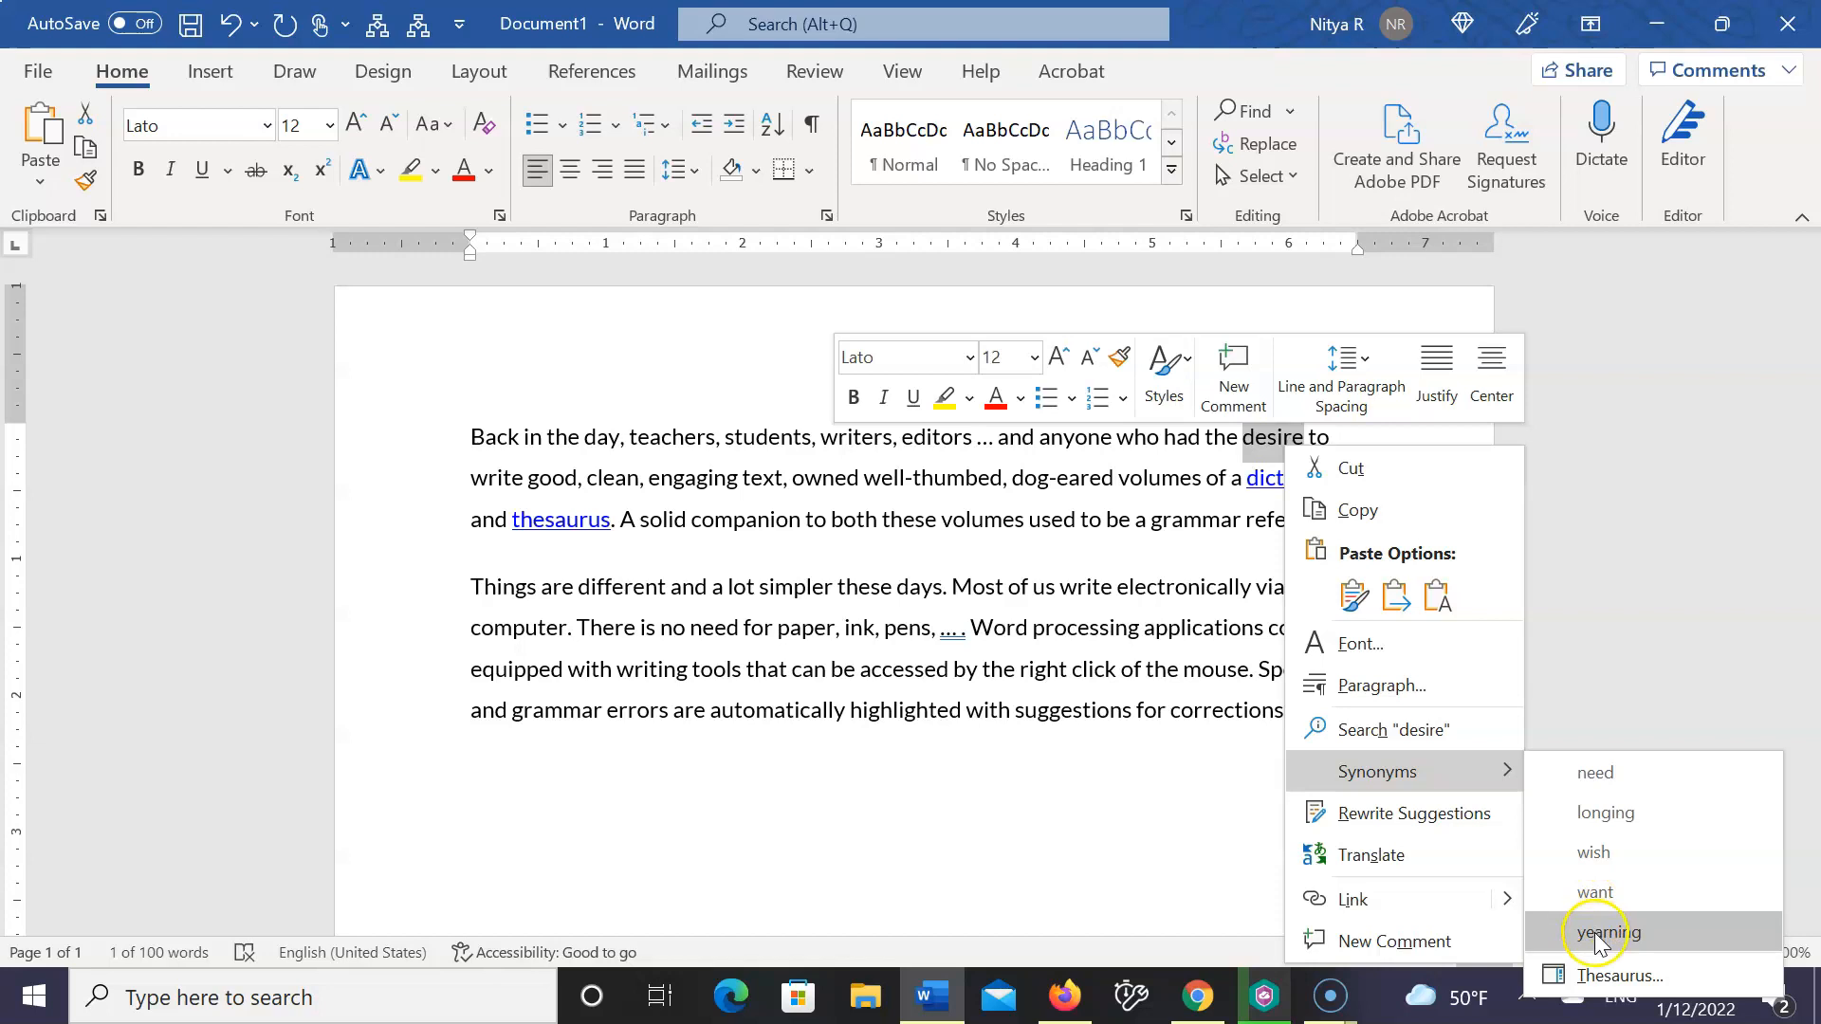
click(1603, 976)
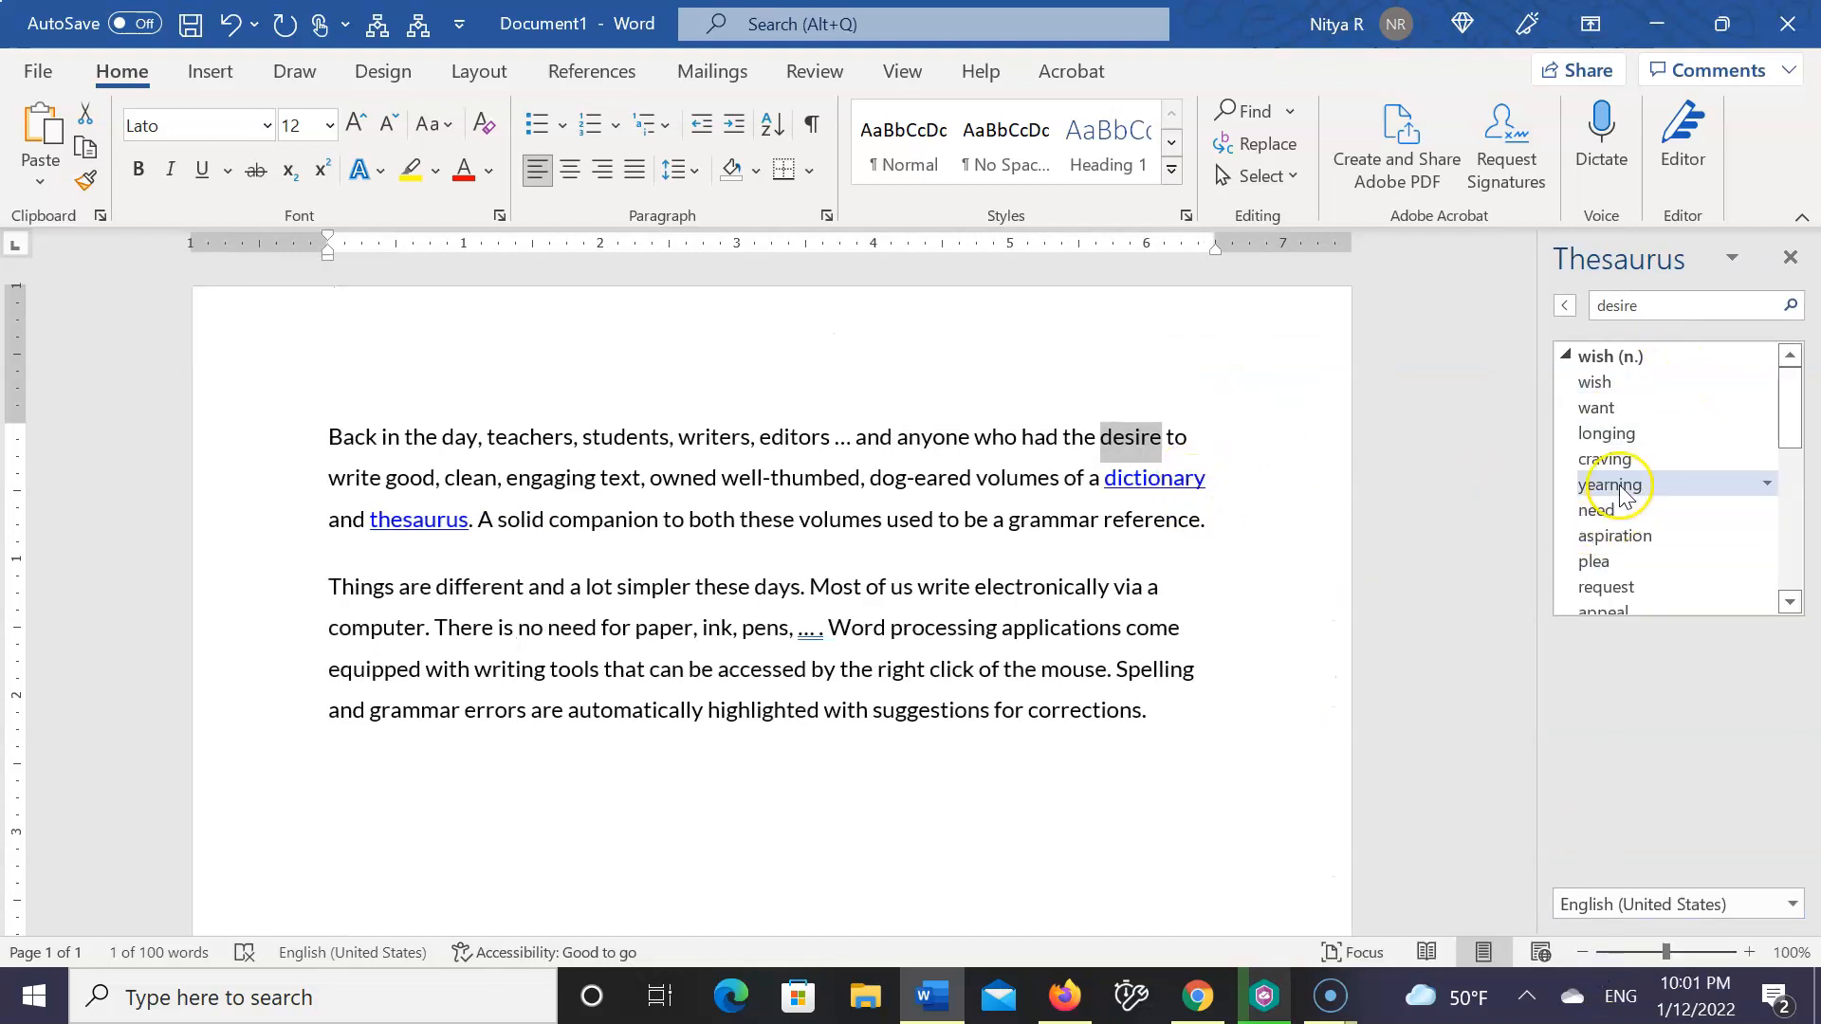
scroll(1641, 597, down, 5)
scroll(1638, 593, up, 5)
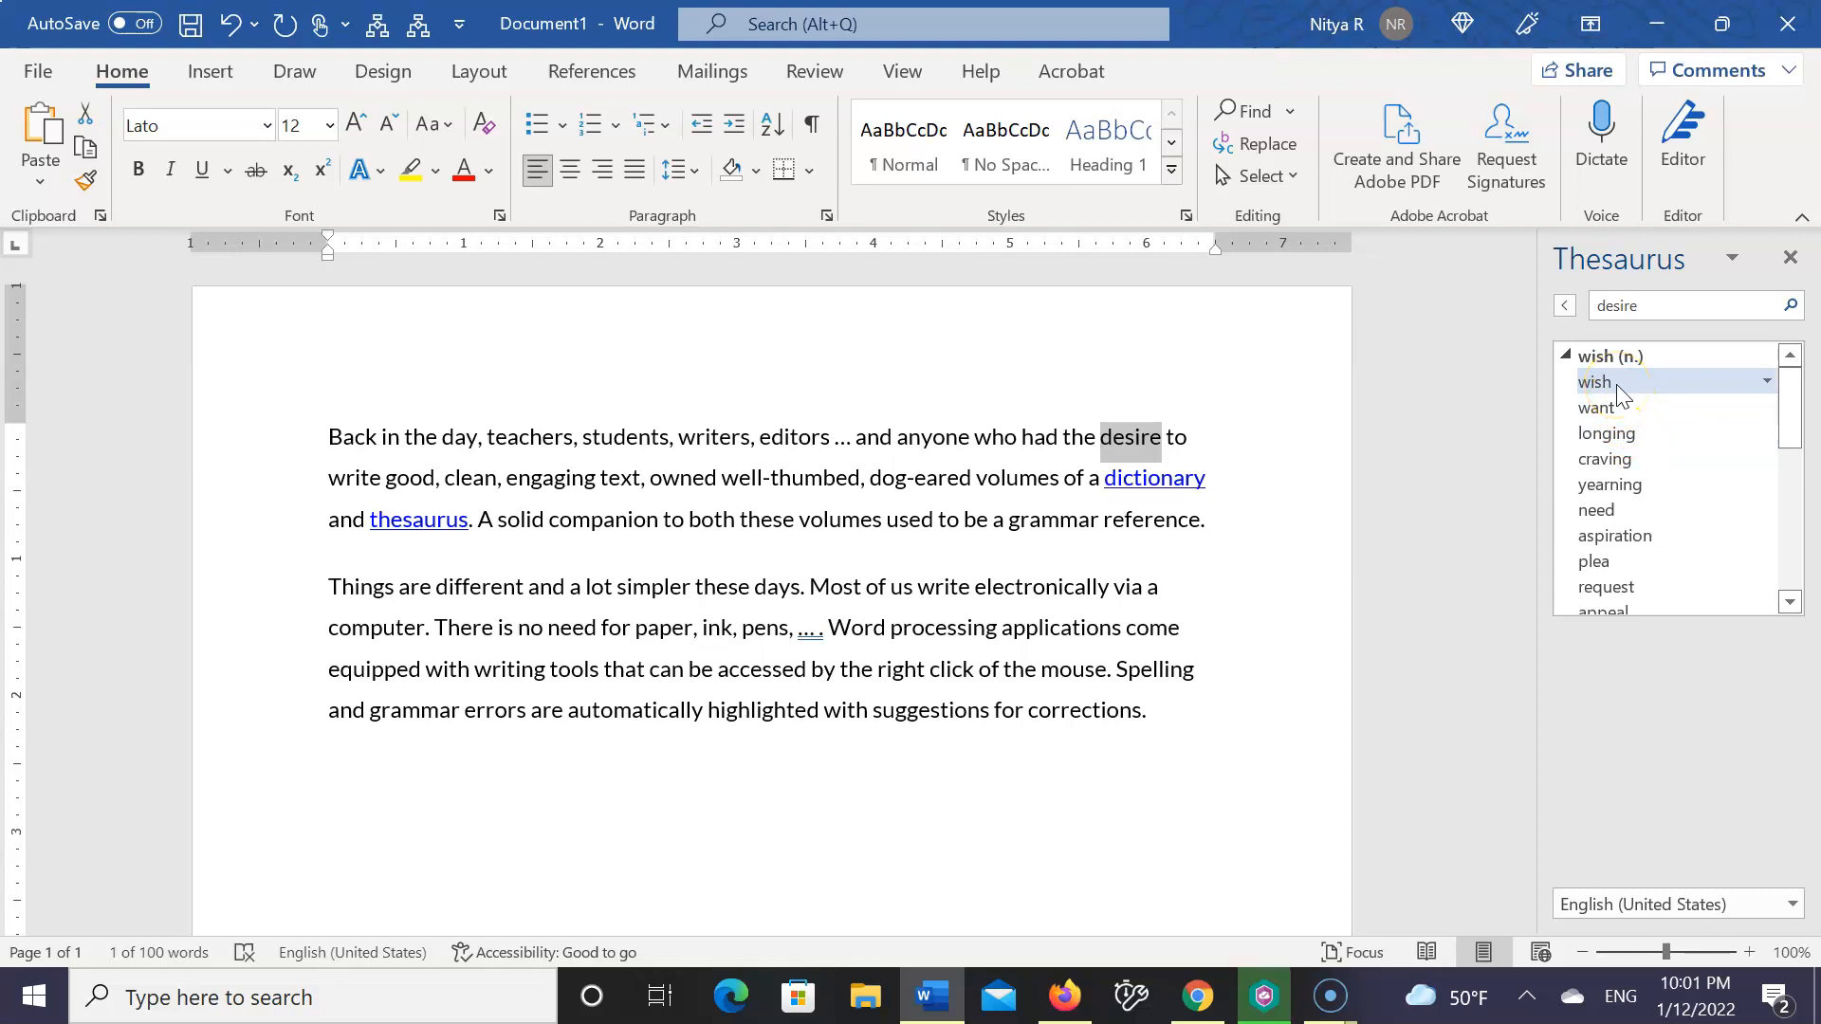
click(1607, 511)
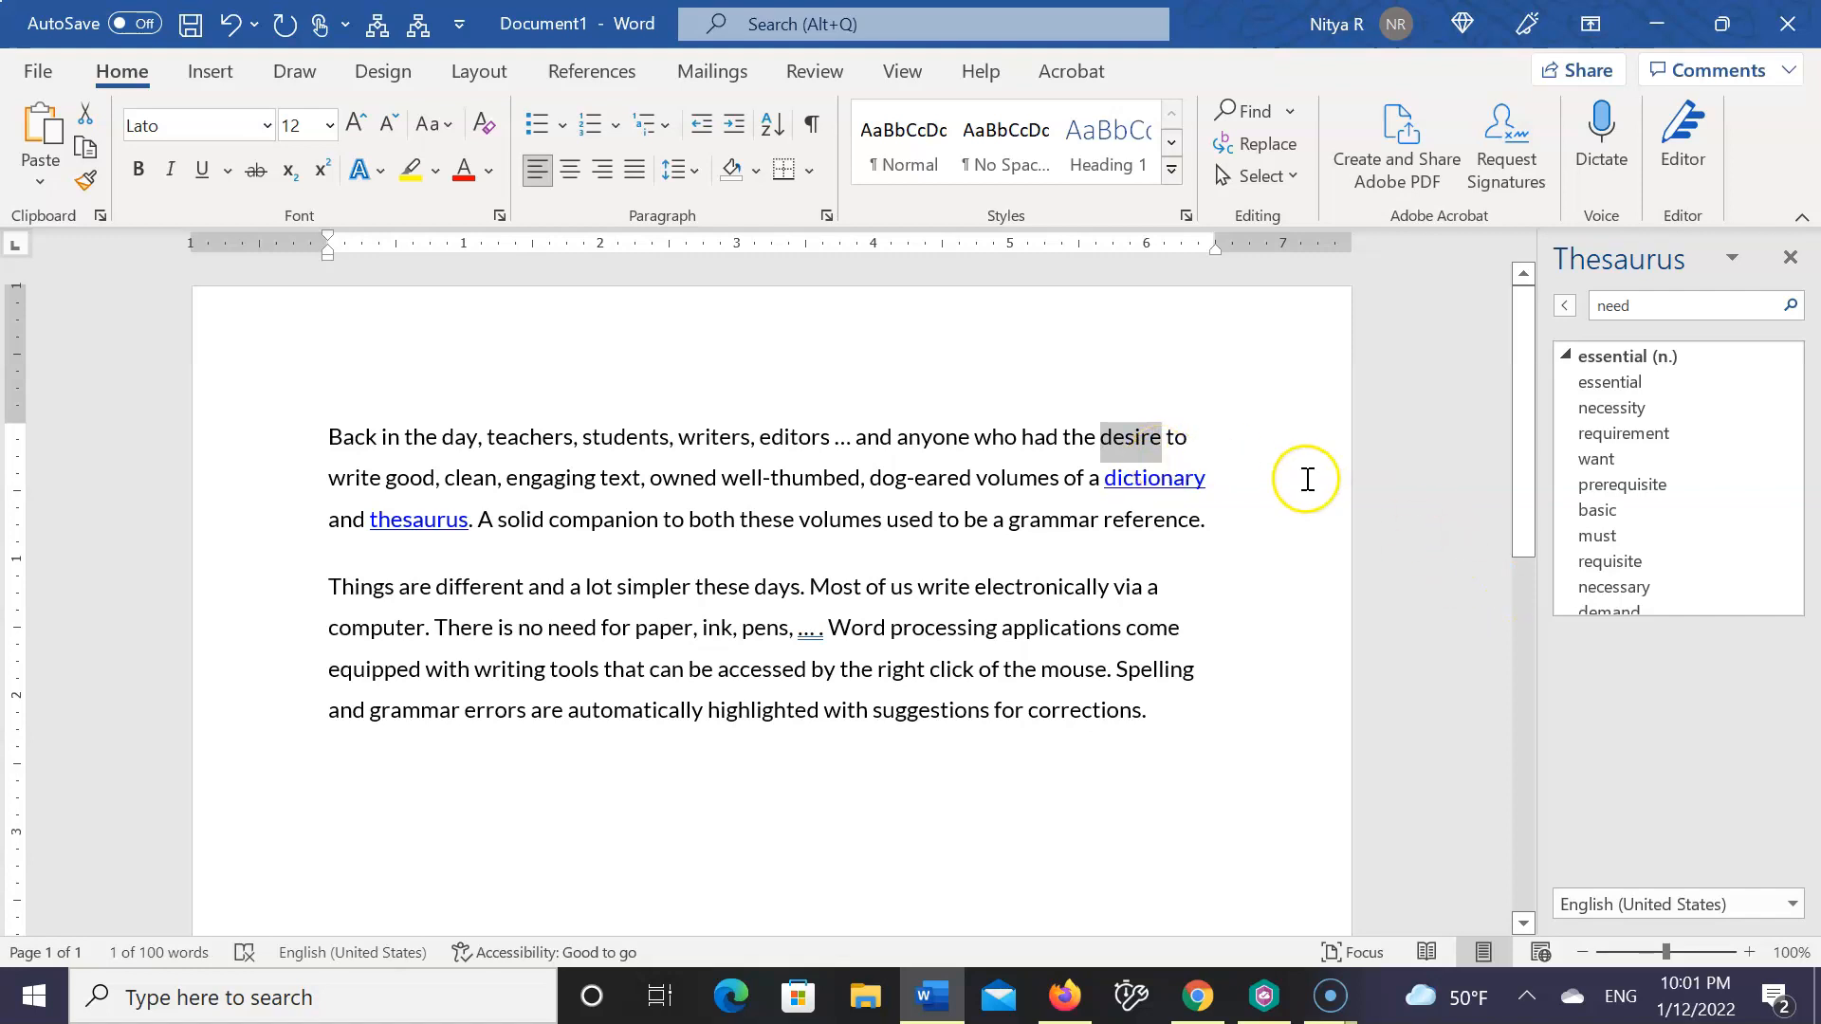
key(BackSpace)
text(need)
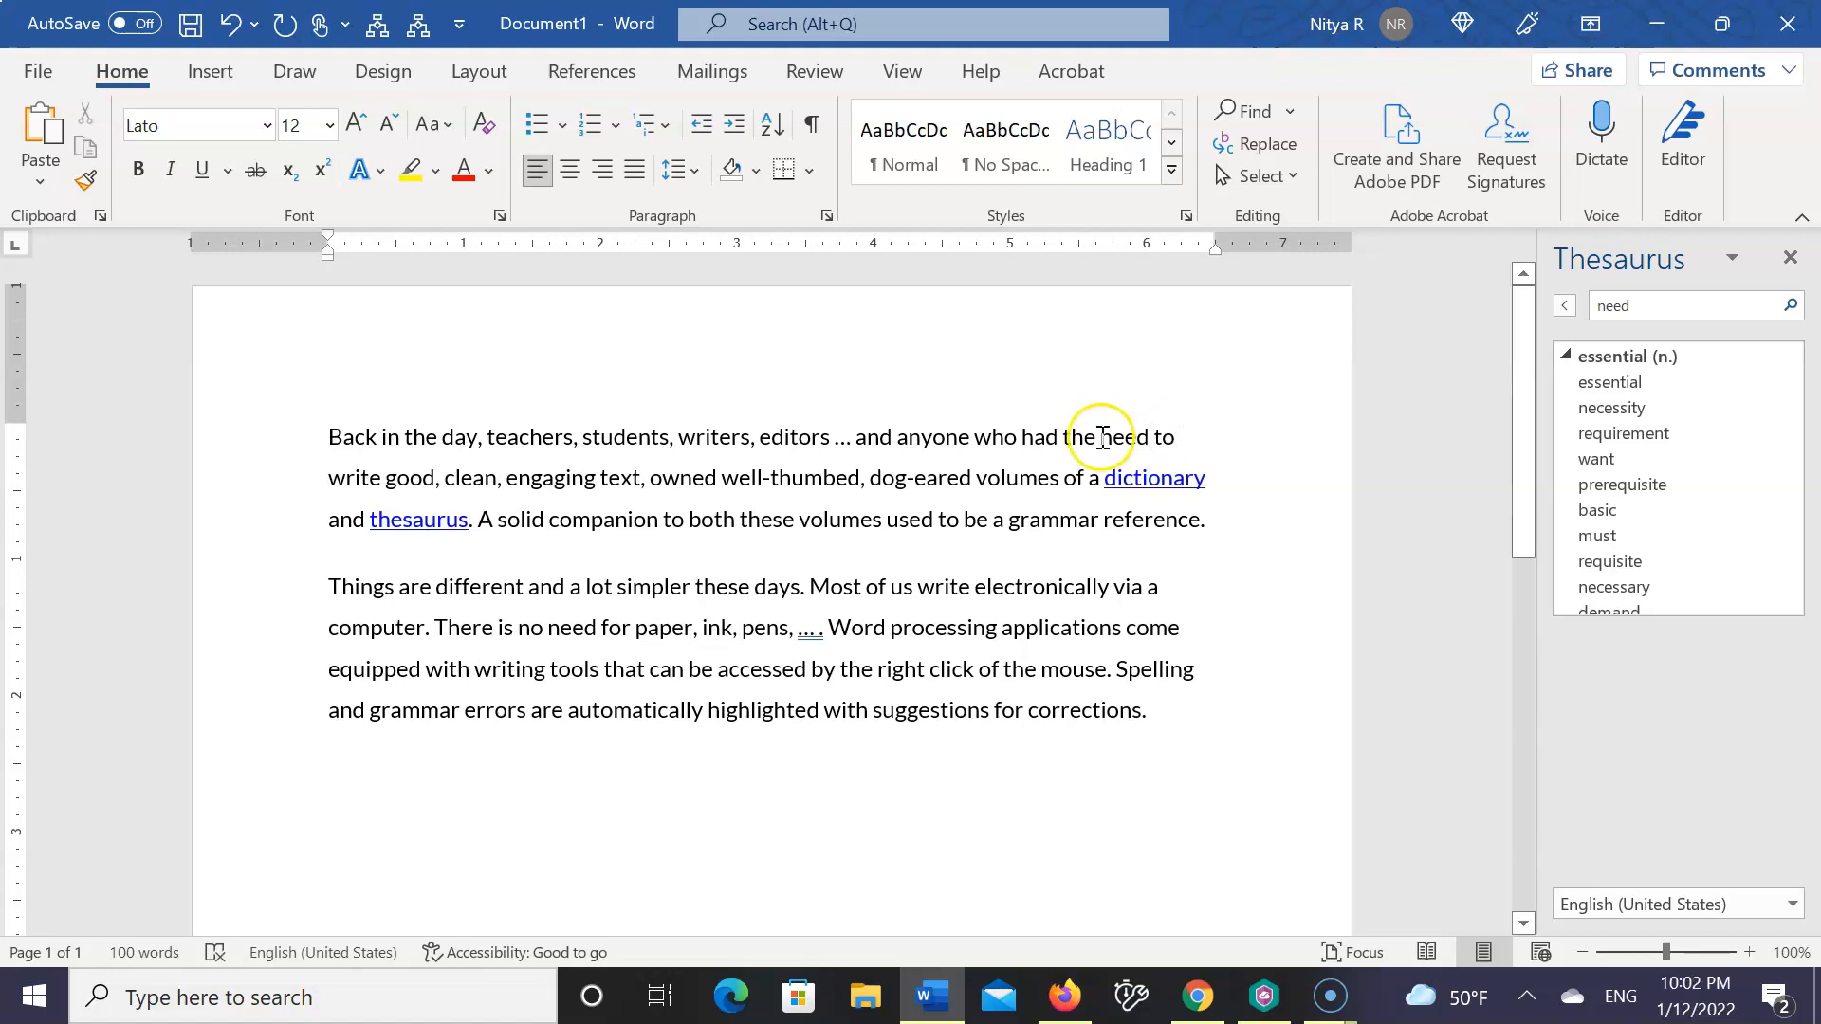
Select the word "engaging" in the first paragraph and look it up in the Thesaurus
click(508, 478)
text(,)
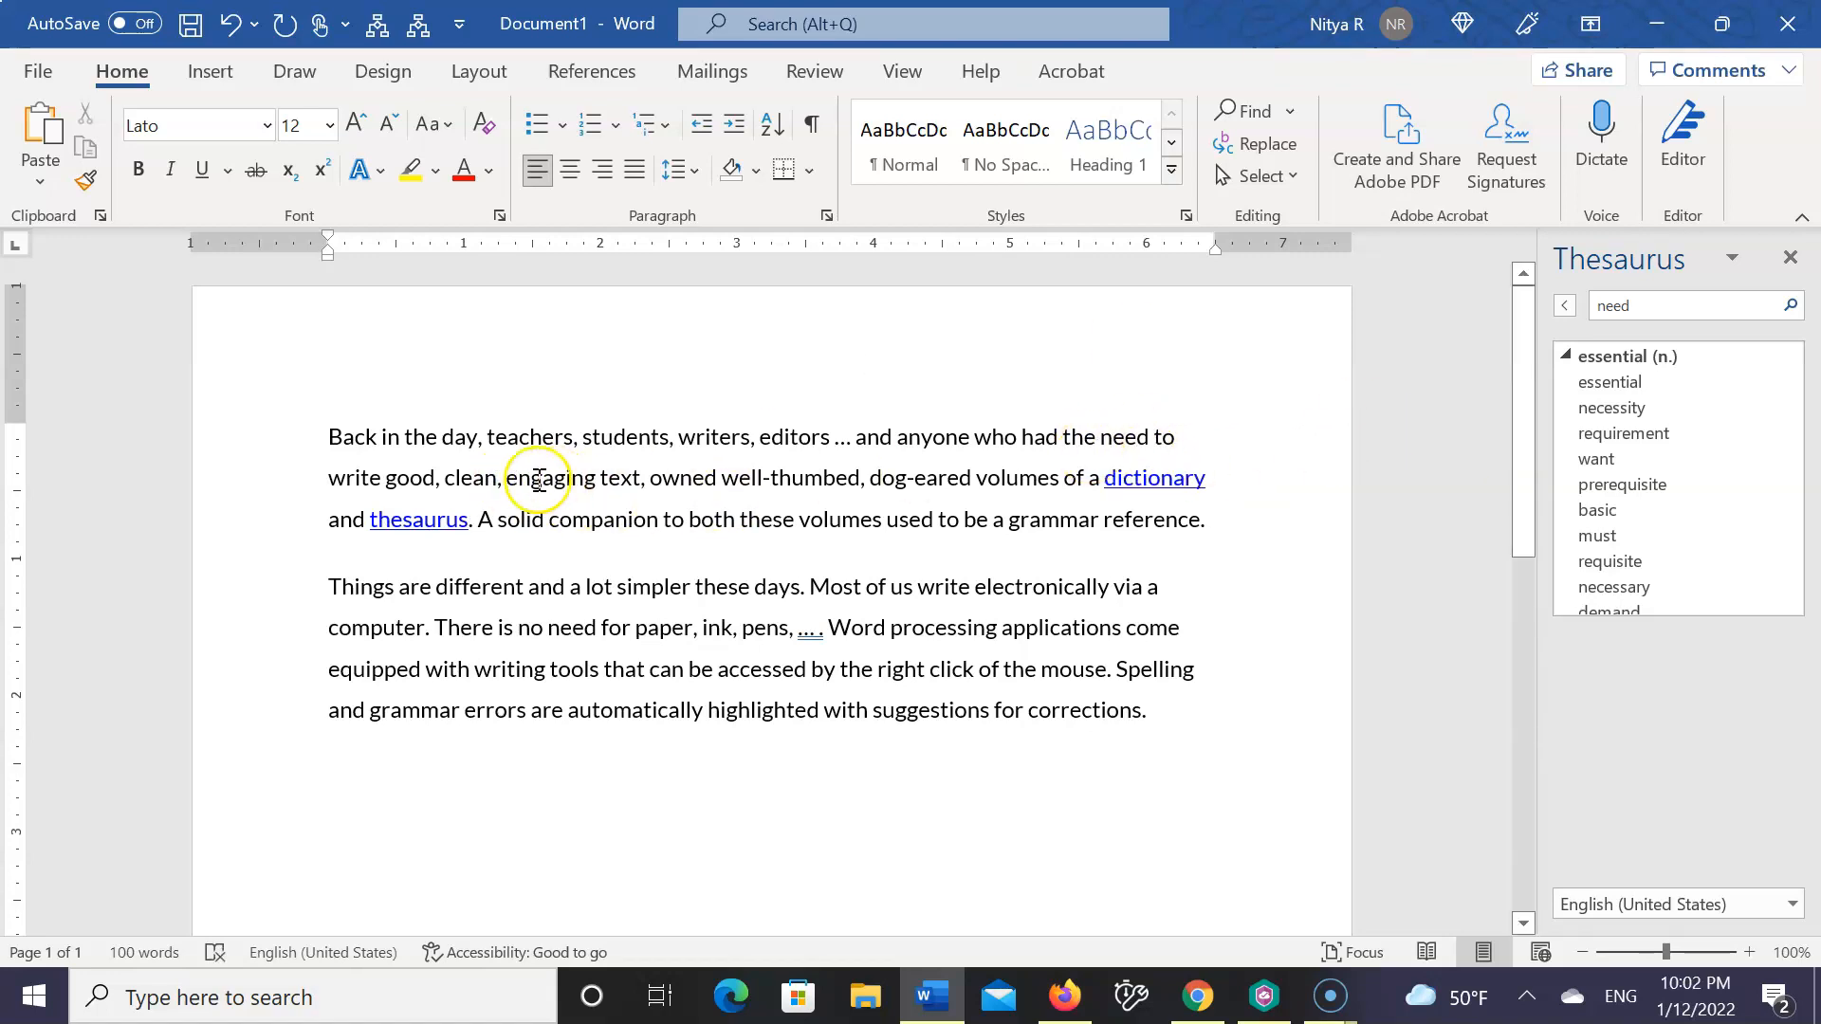
drag(507, 479, 599, 479)
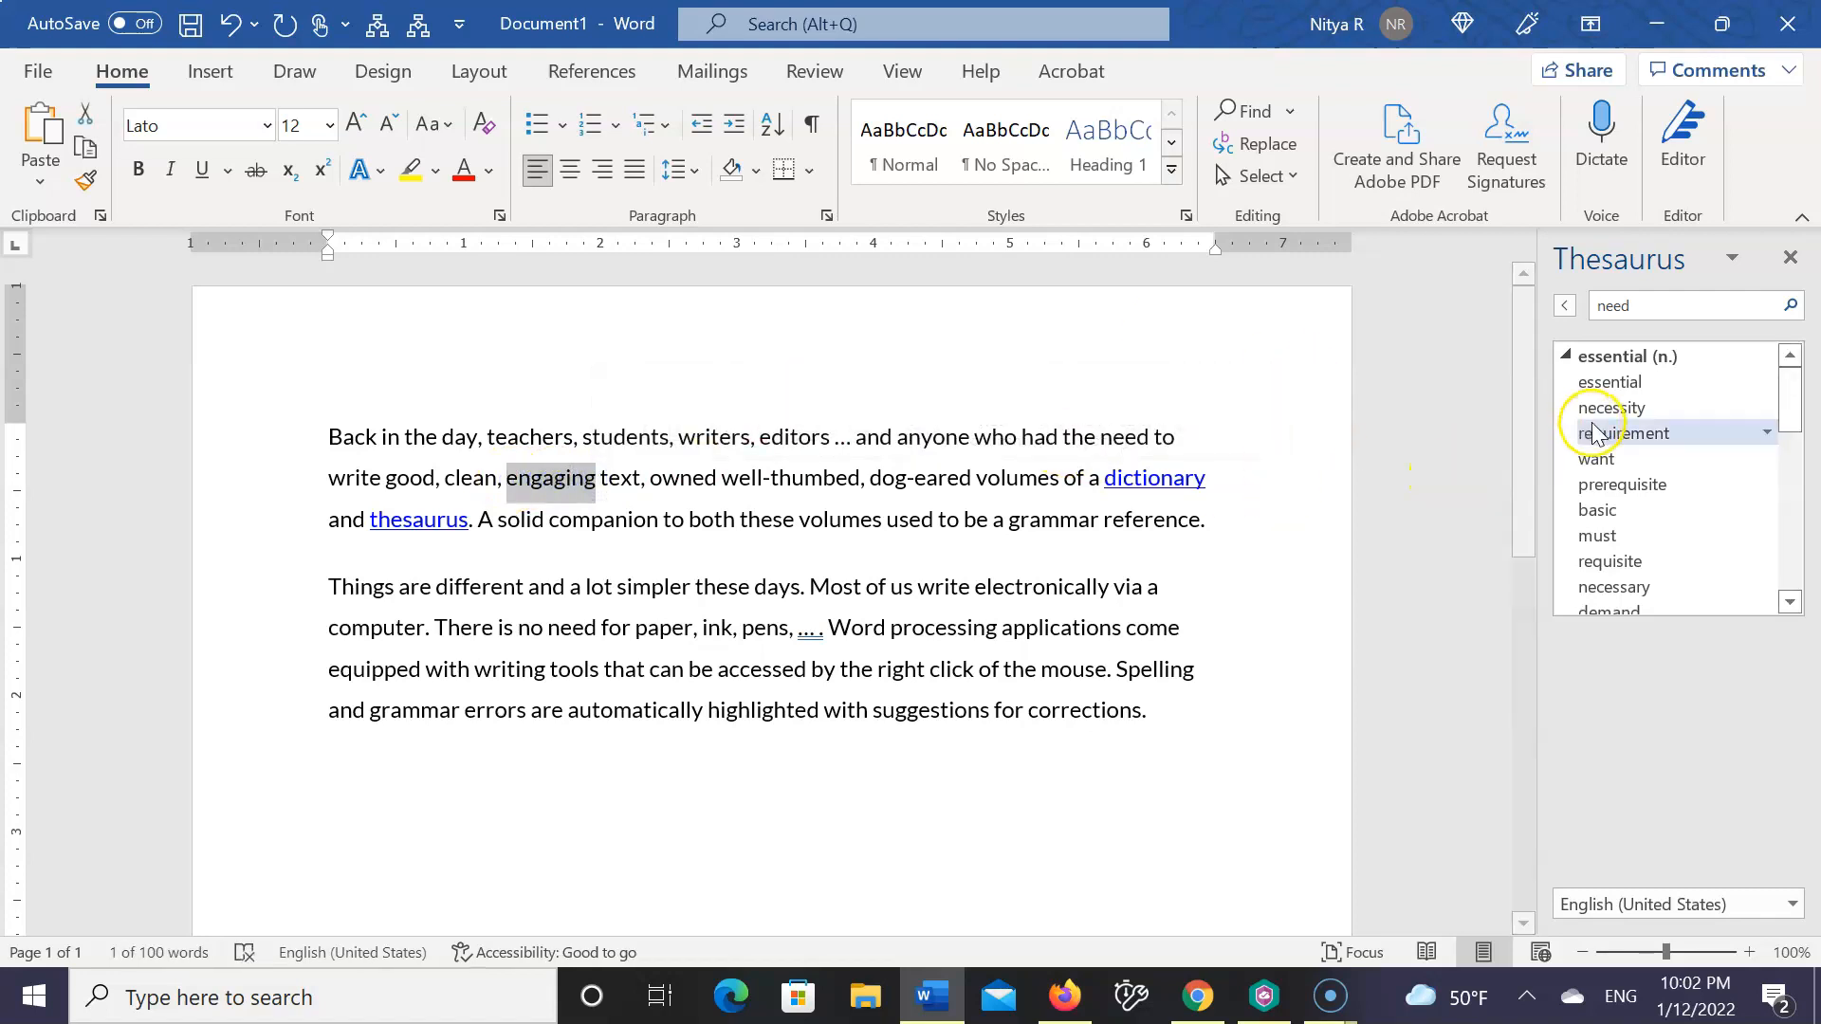
click(1731, 263)
click(1731, 264)
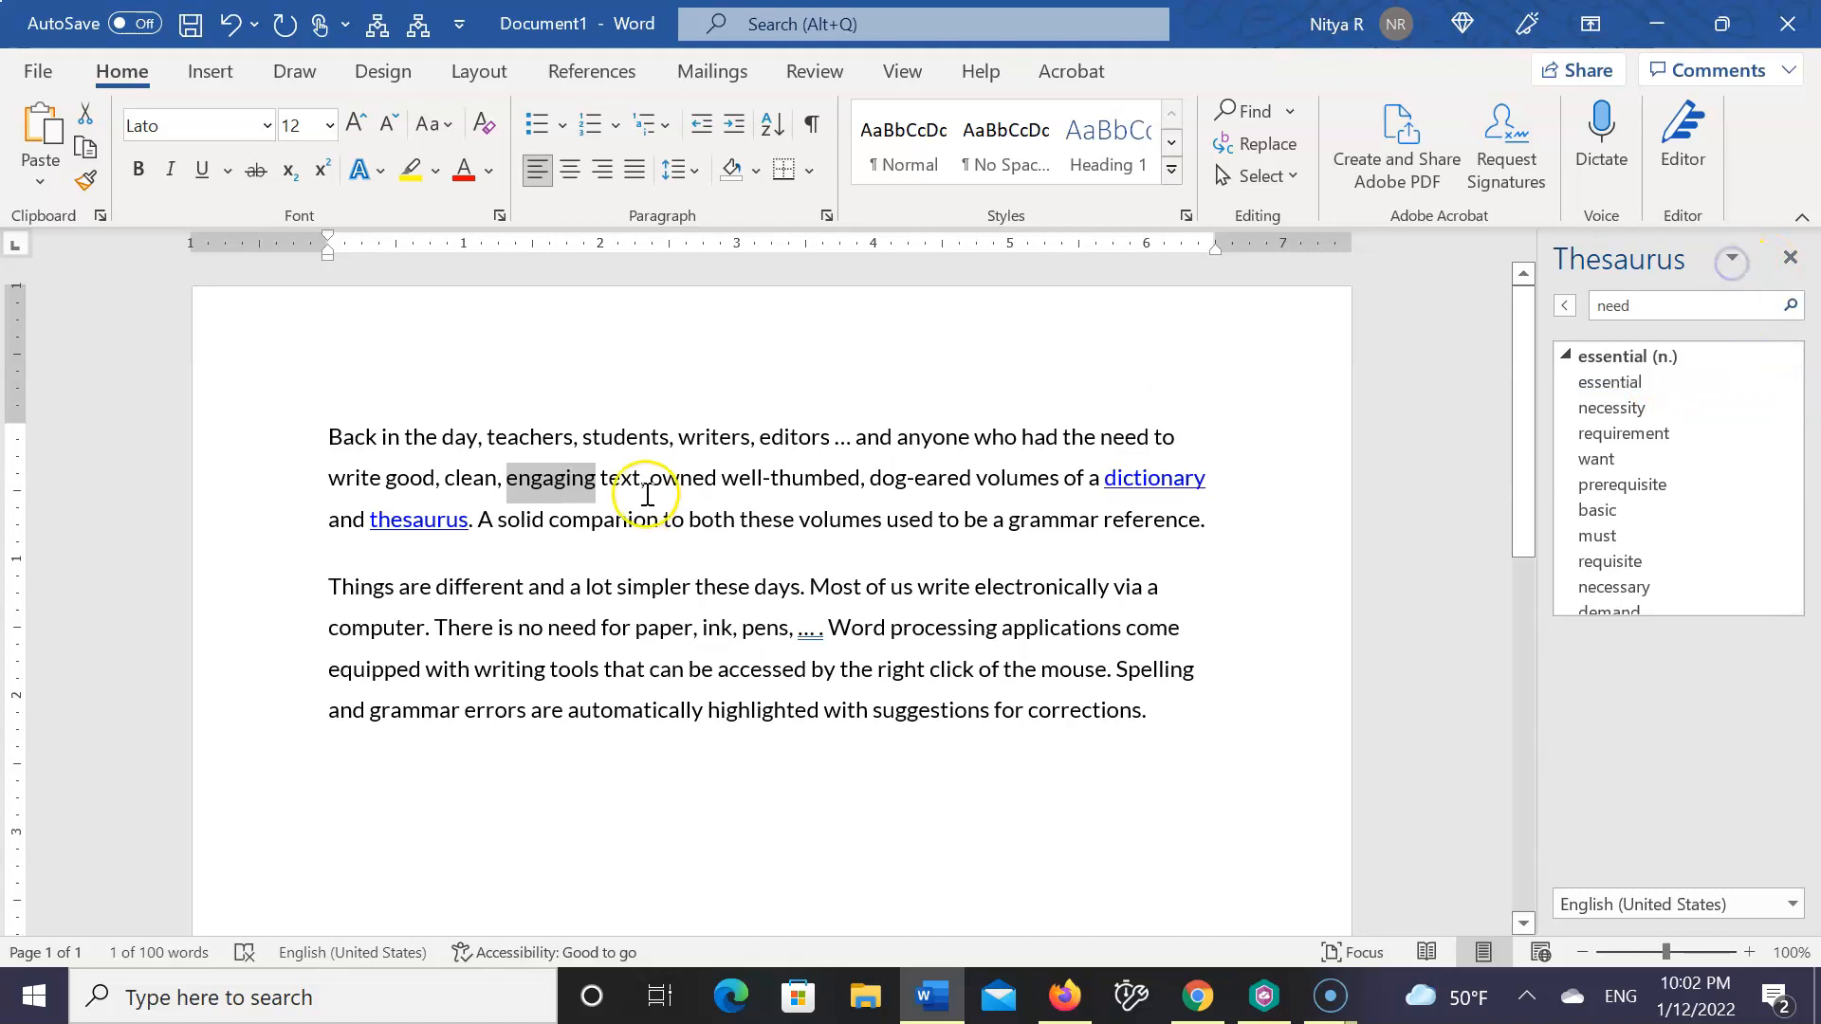
right_click(543, 477)
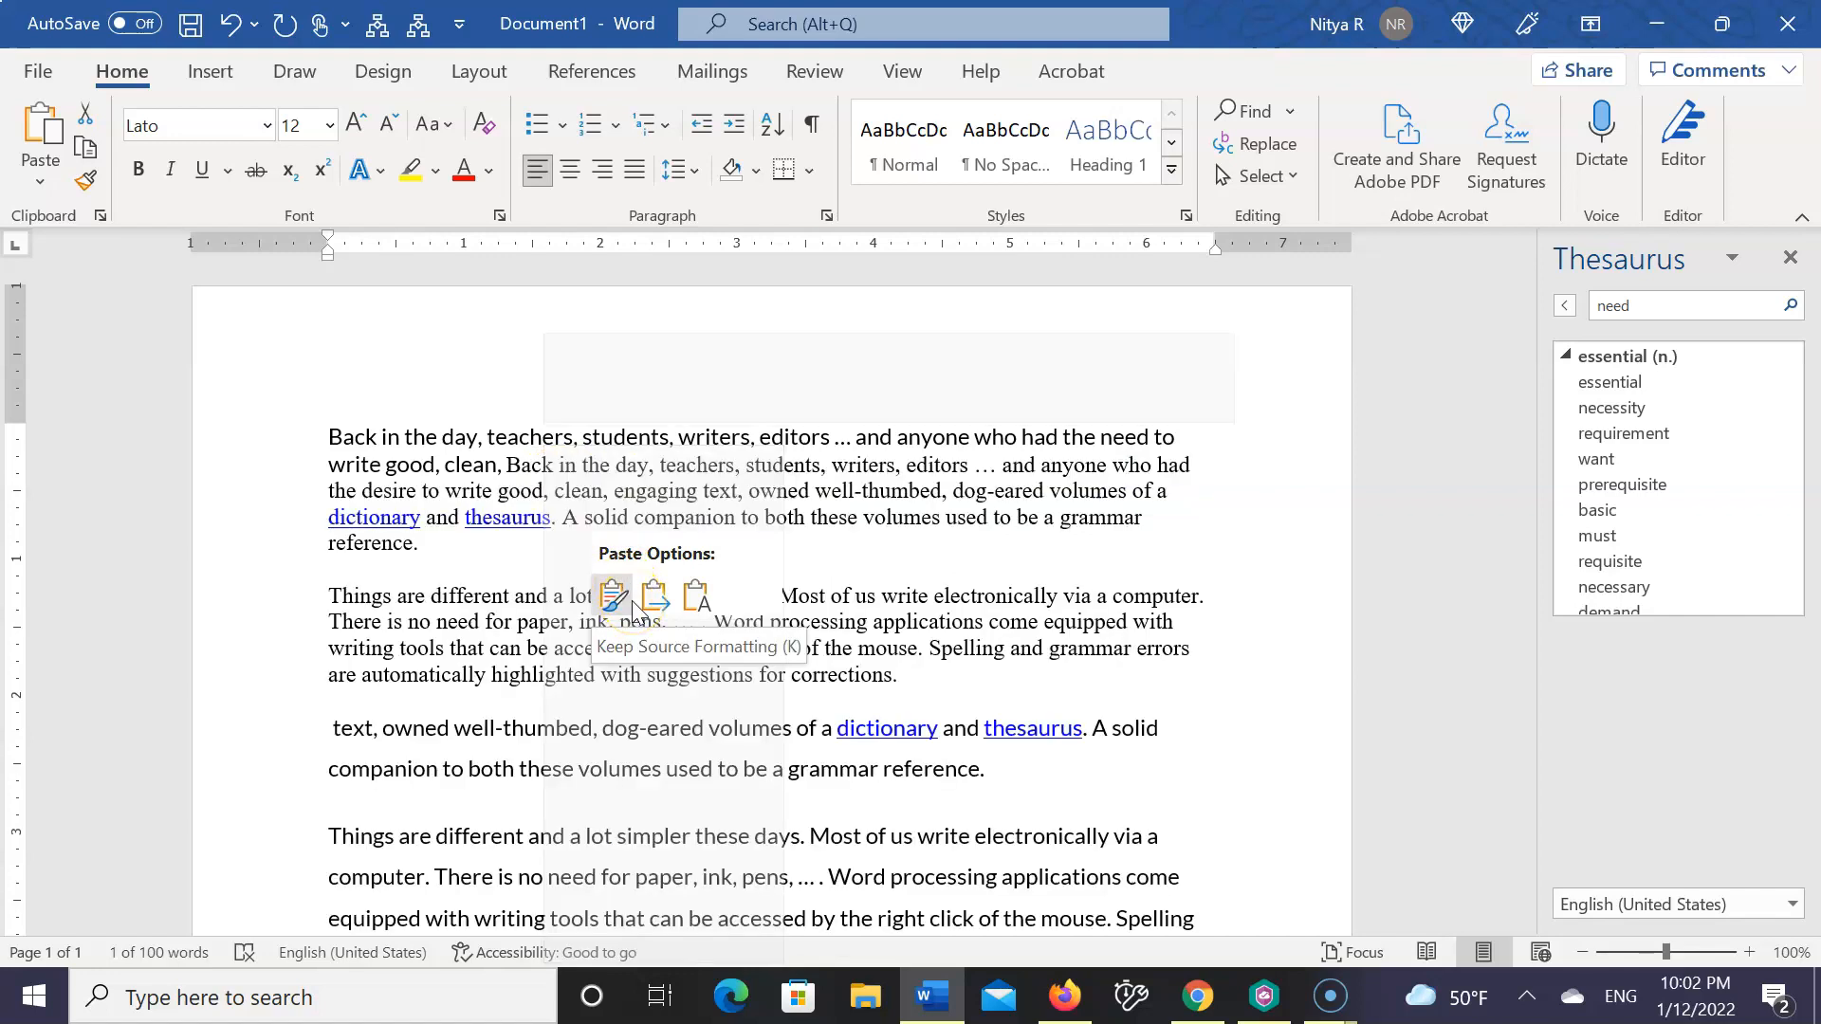
mouse_move(625, 783)
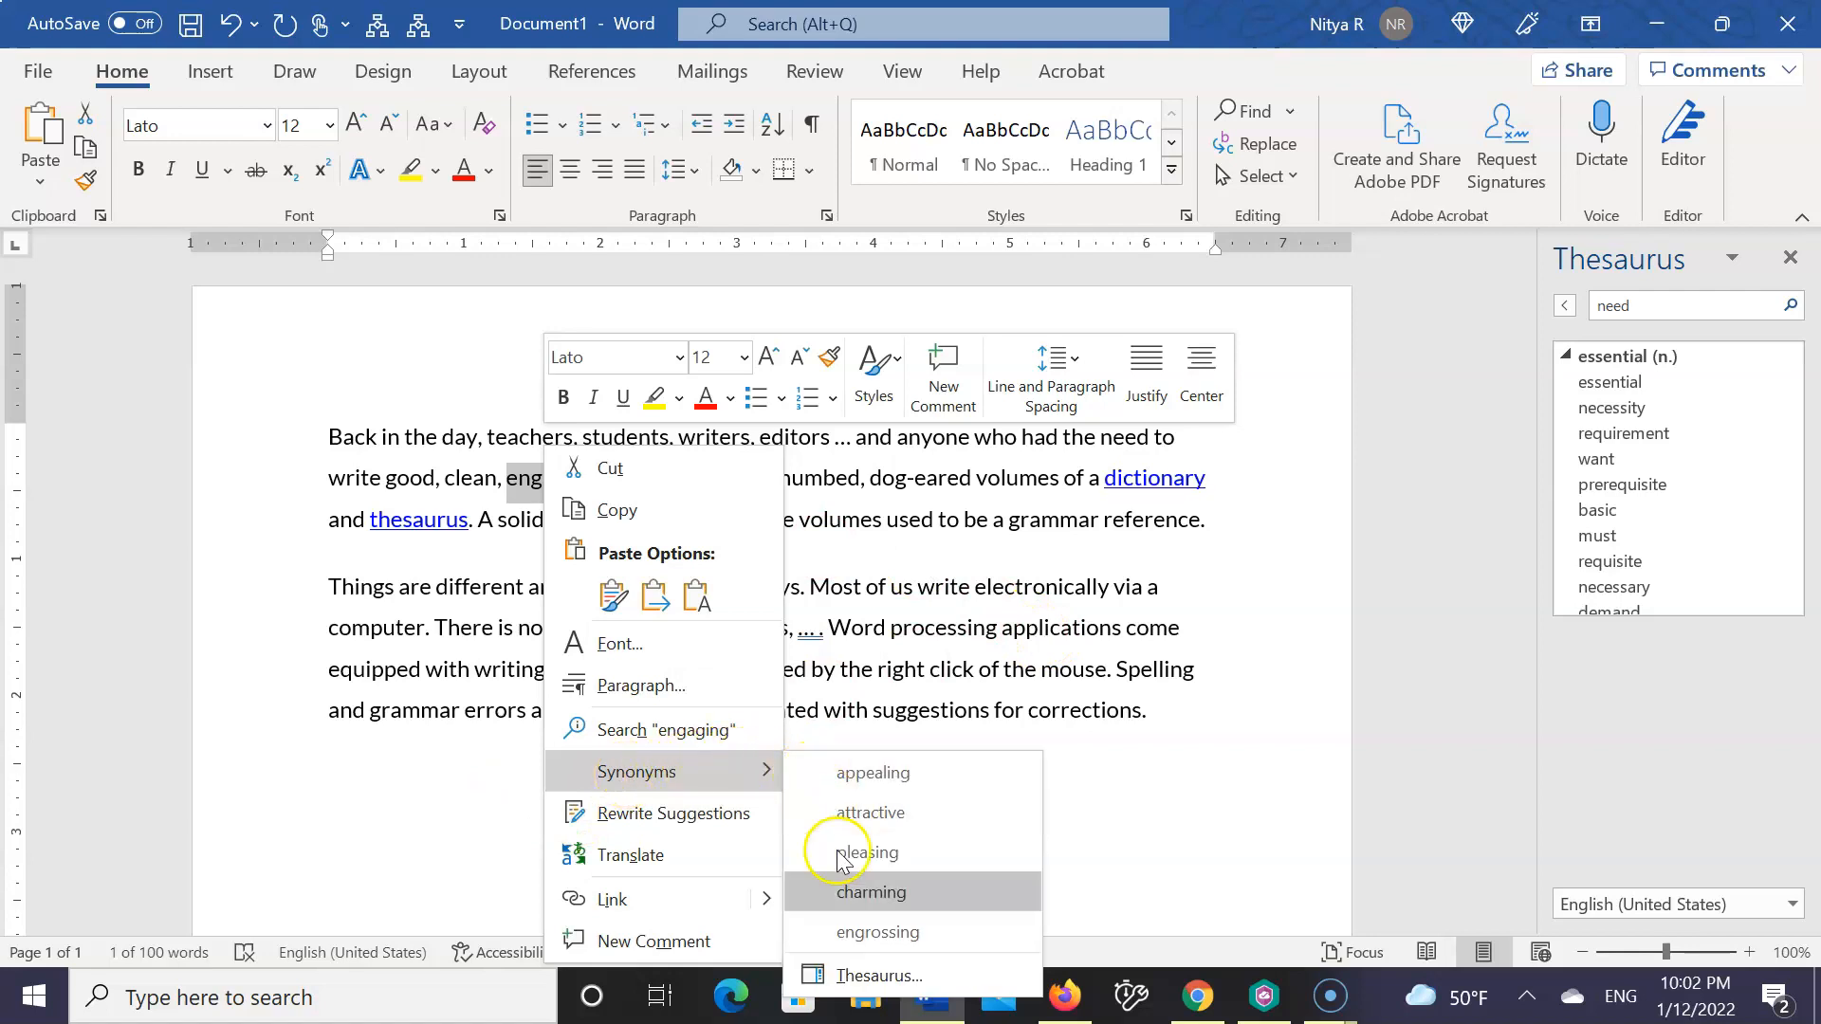
click(853, 977)
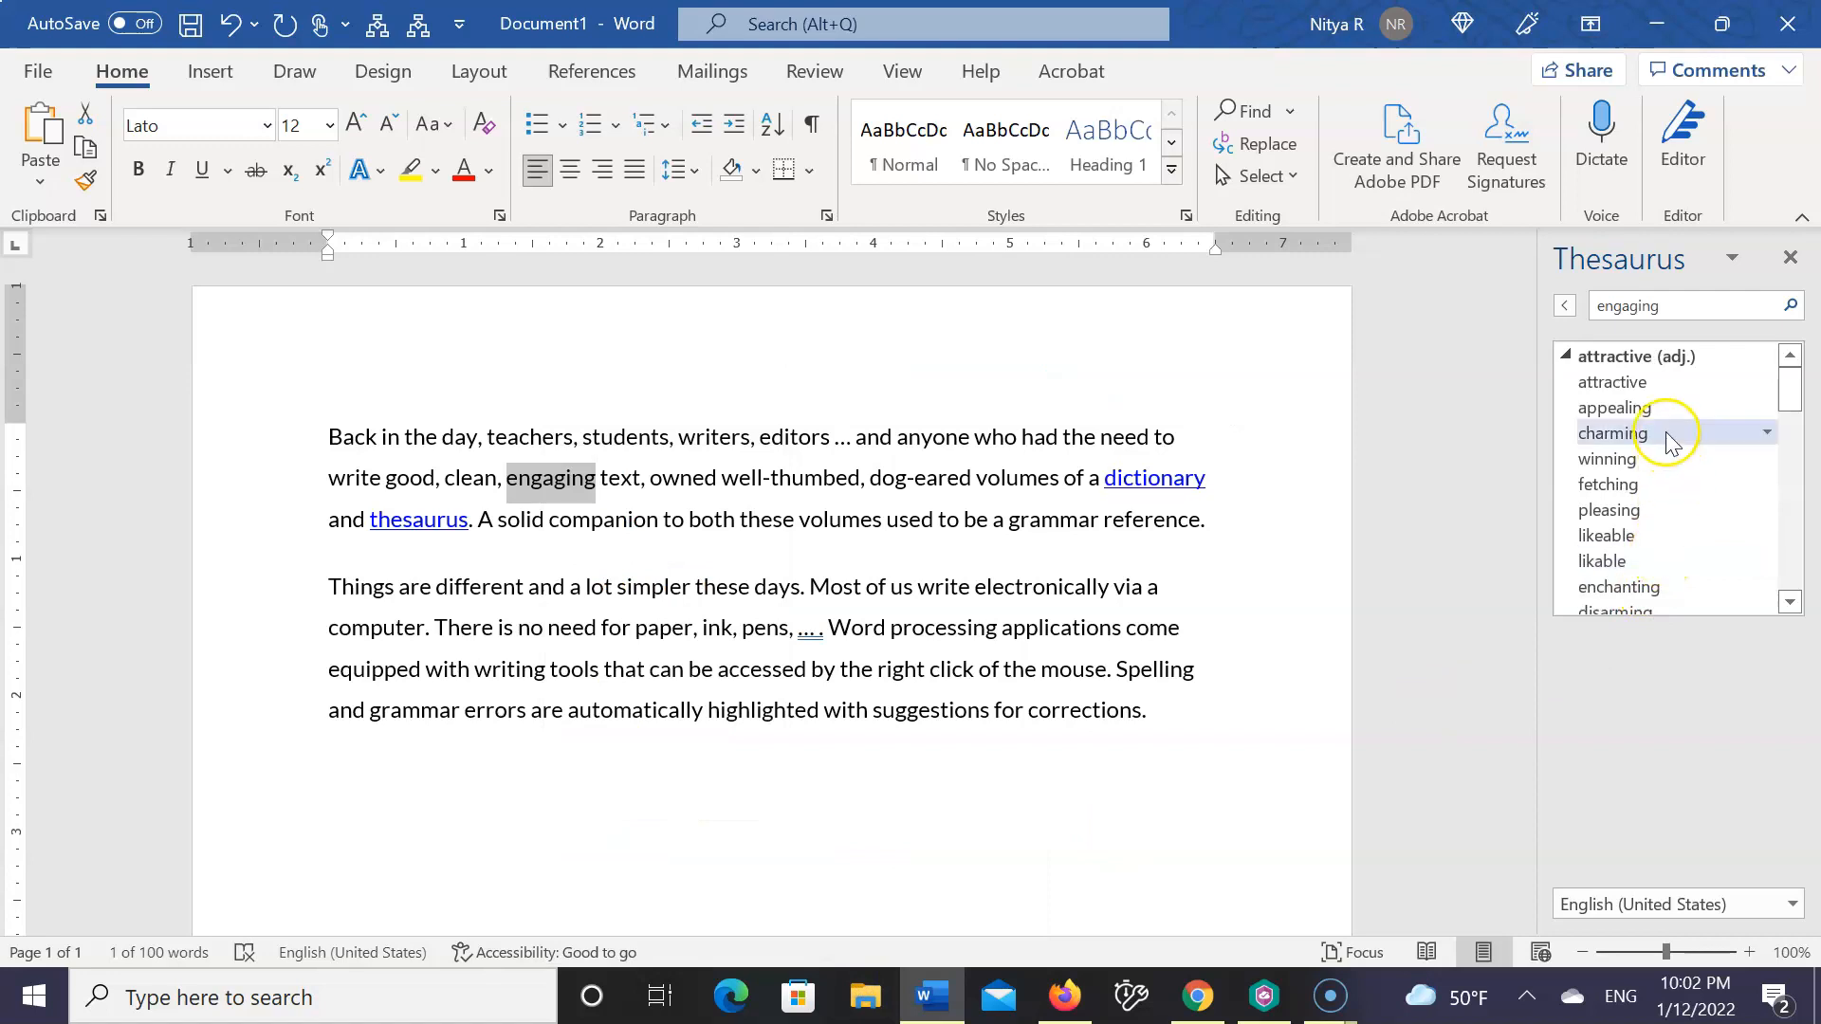
Examine the full list of Thesaurus synonyms for "engaging" across its adjective and verb senses
scroll(1657, 455, down, 2)
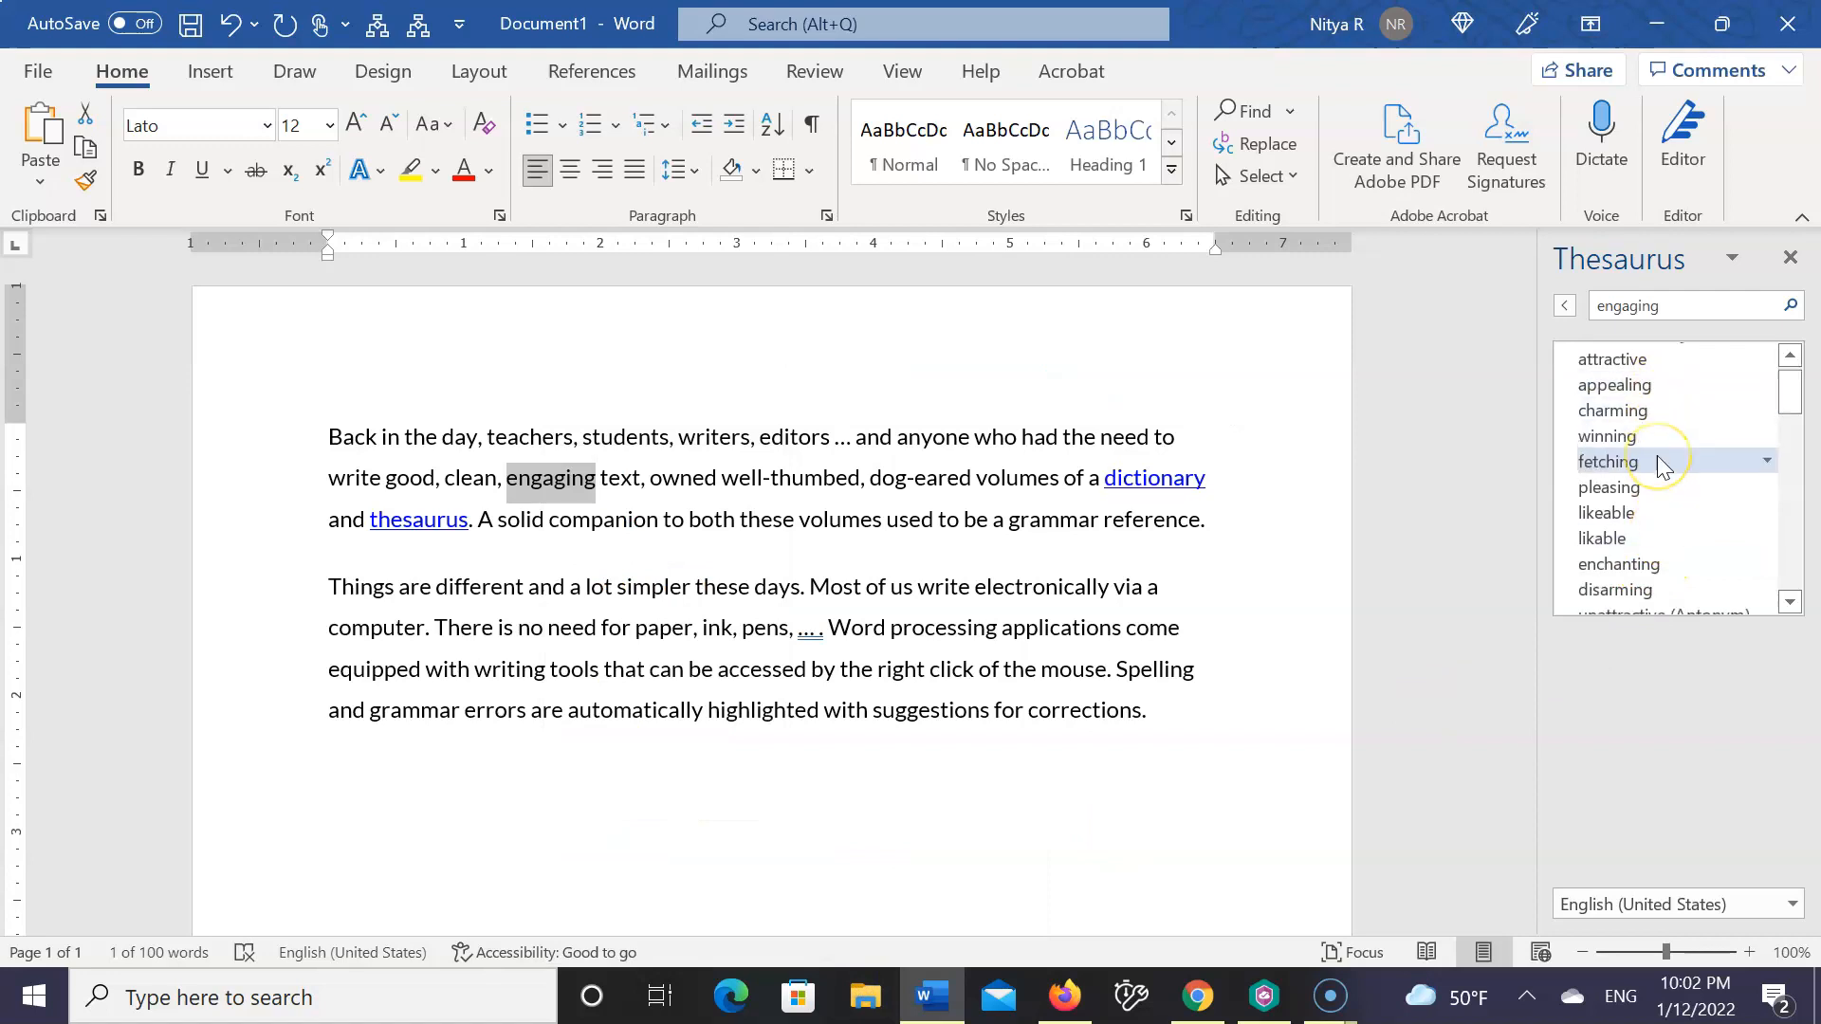
scroll(1658, 464, down, 3)
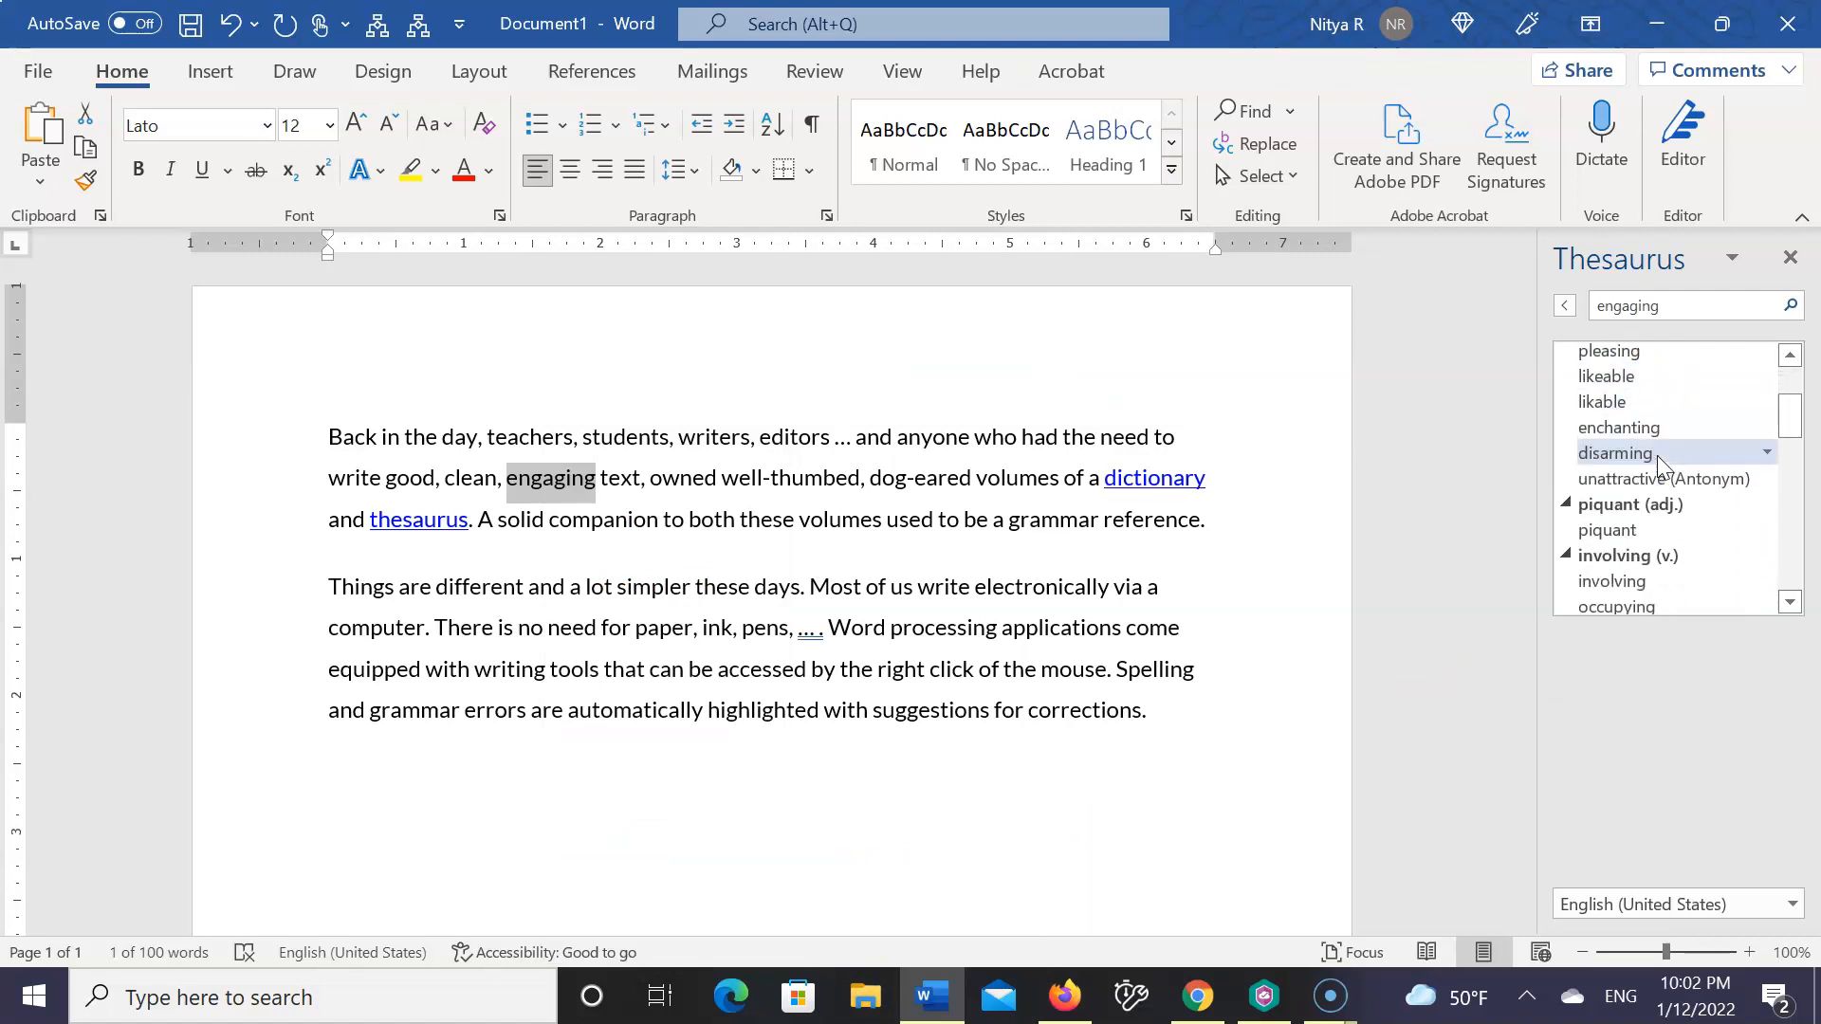
scroll(1656, 455, down, 1)
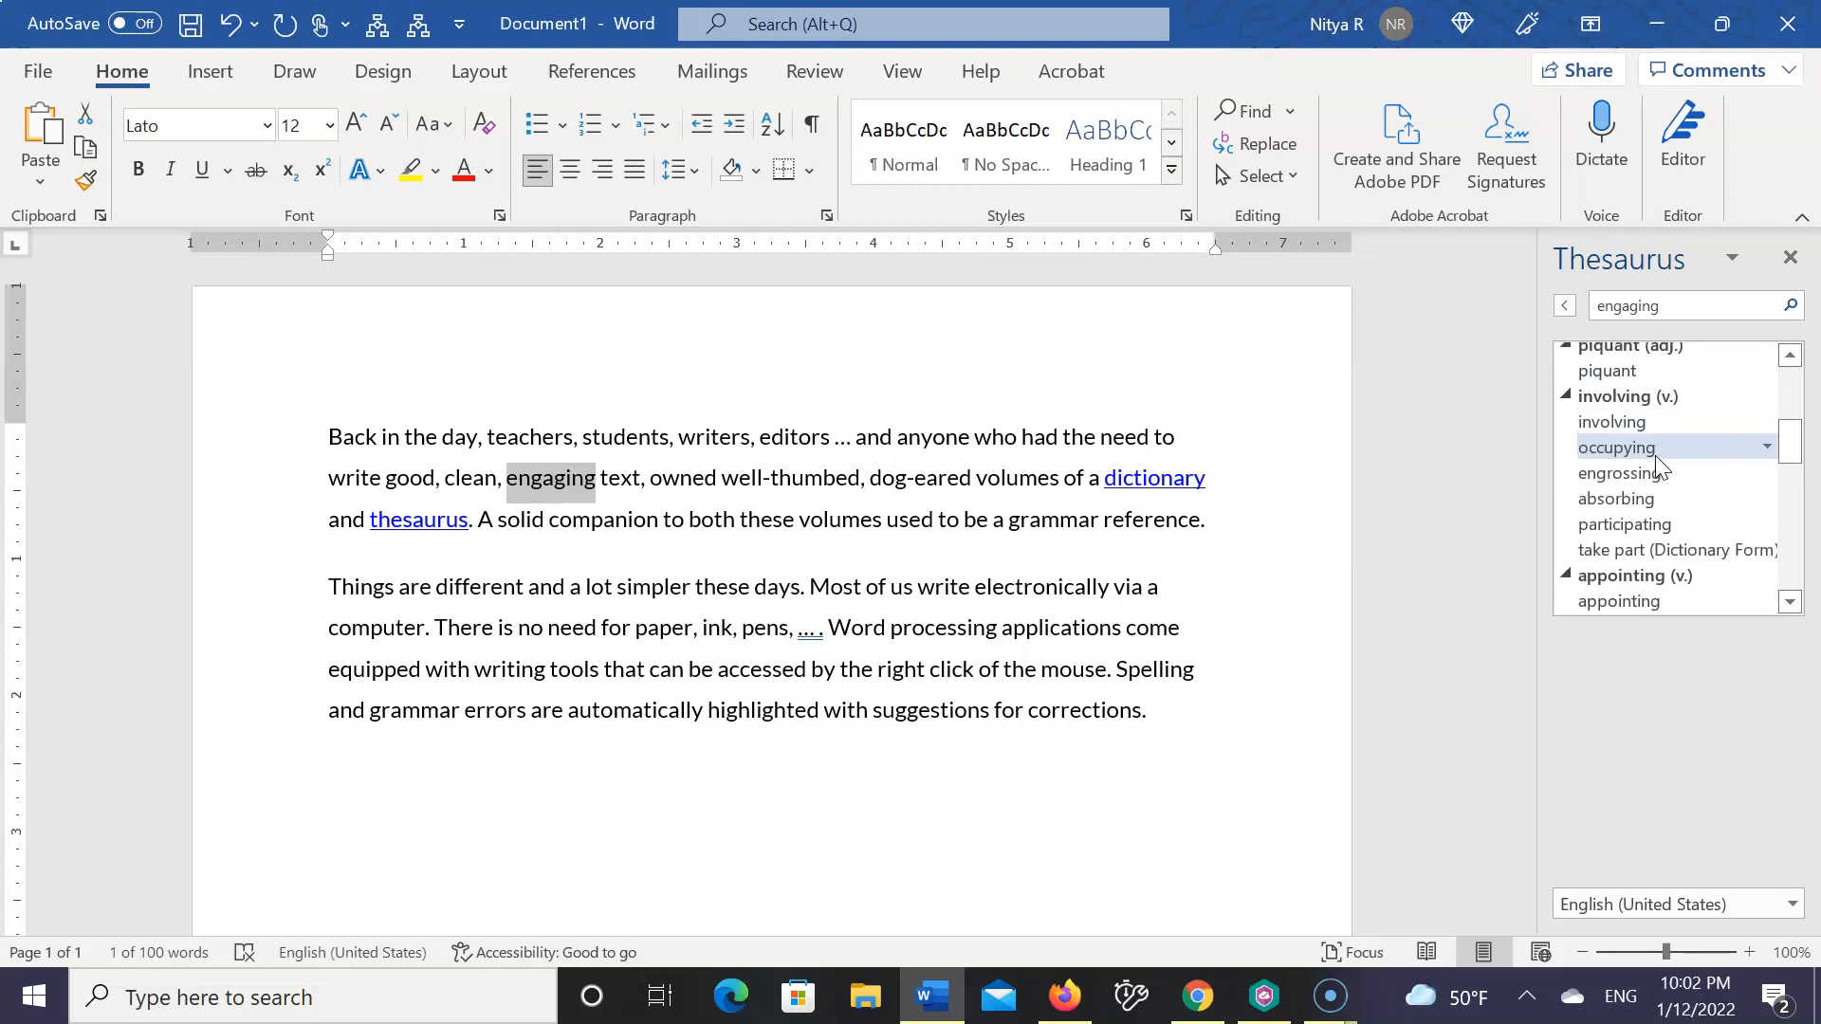
scroll(1655, 457, down, 3)
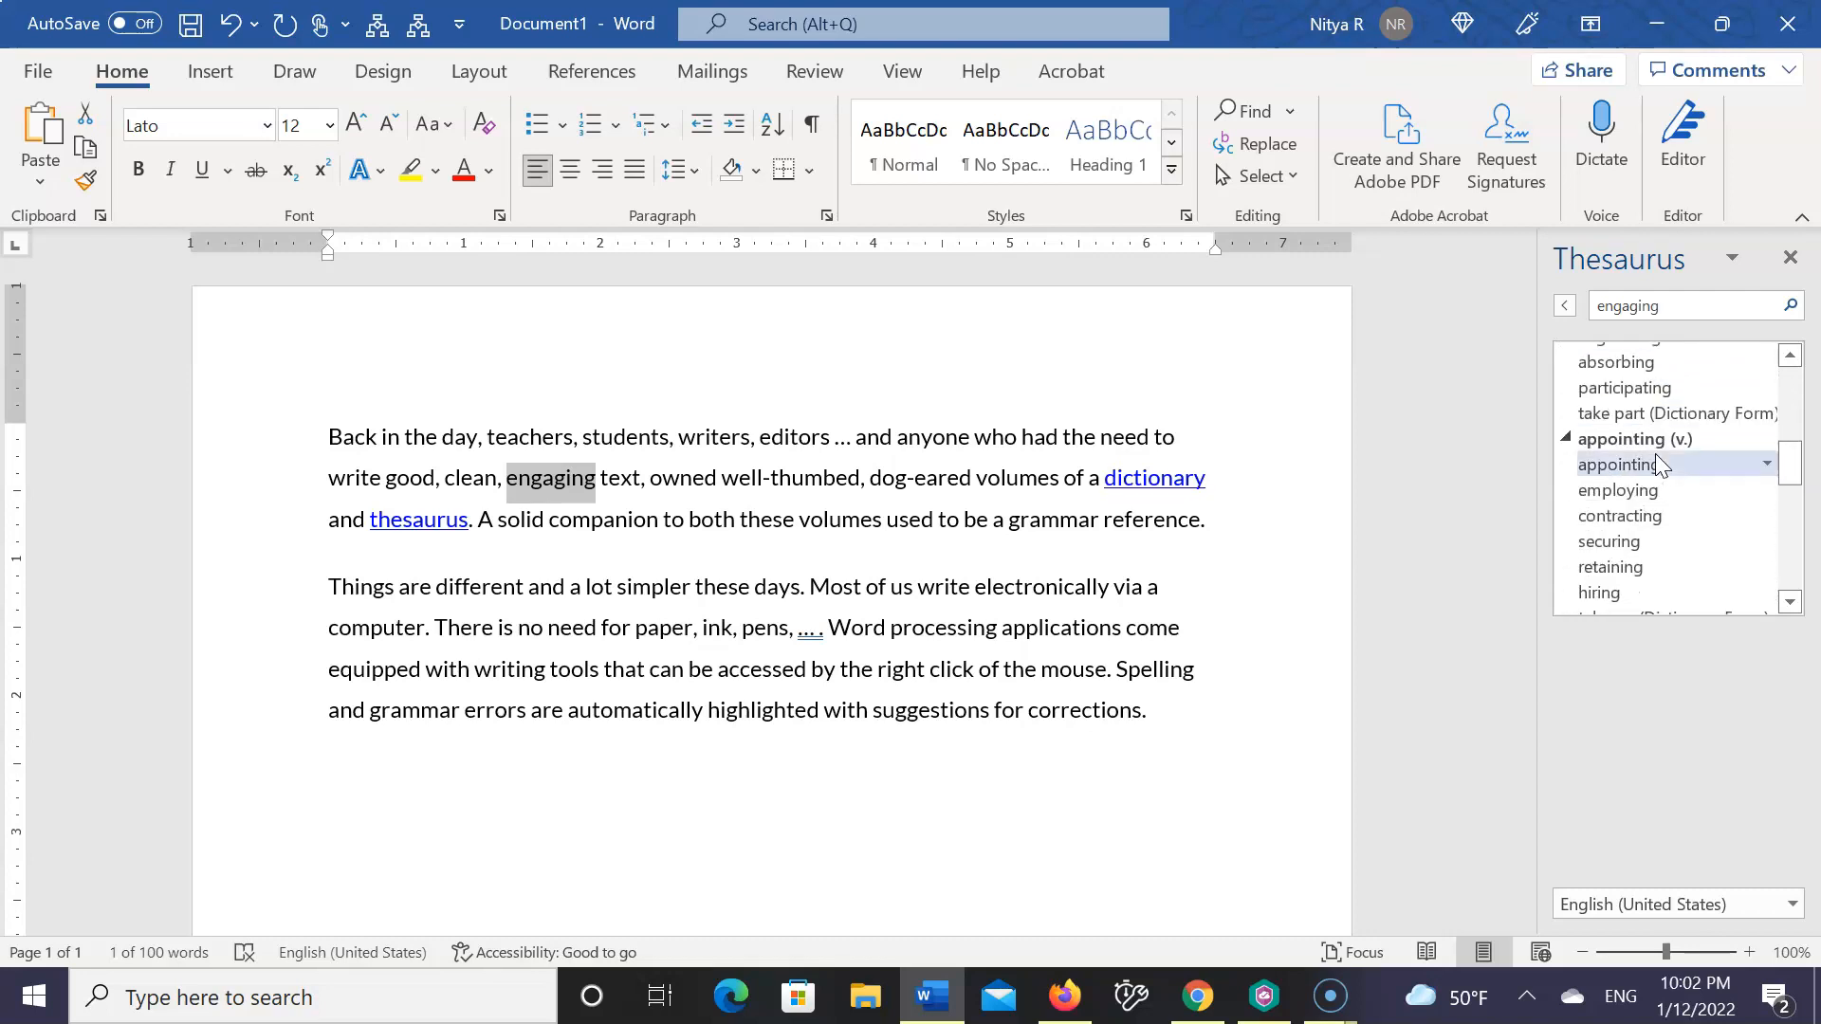
click(1637, 534)
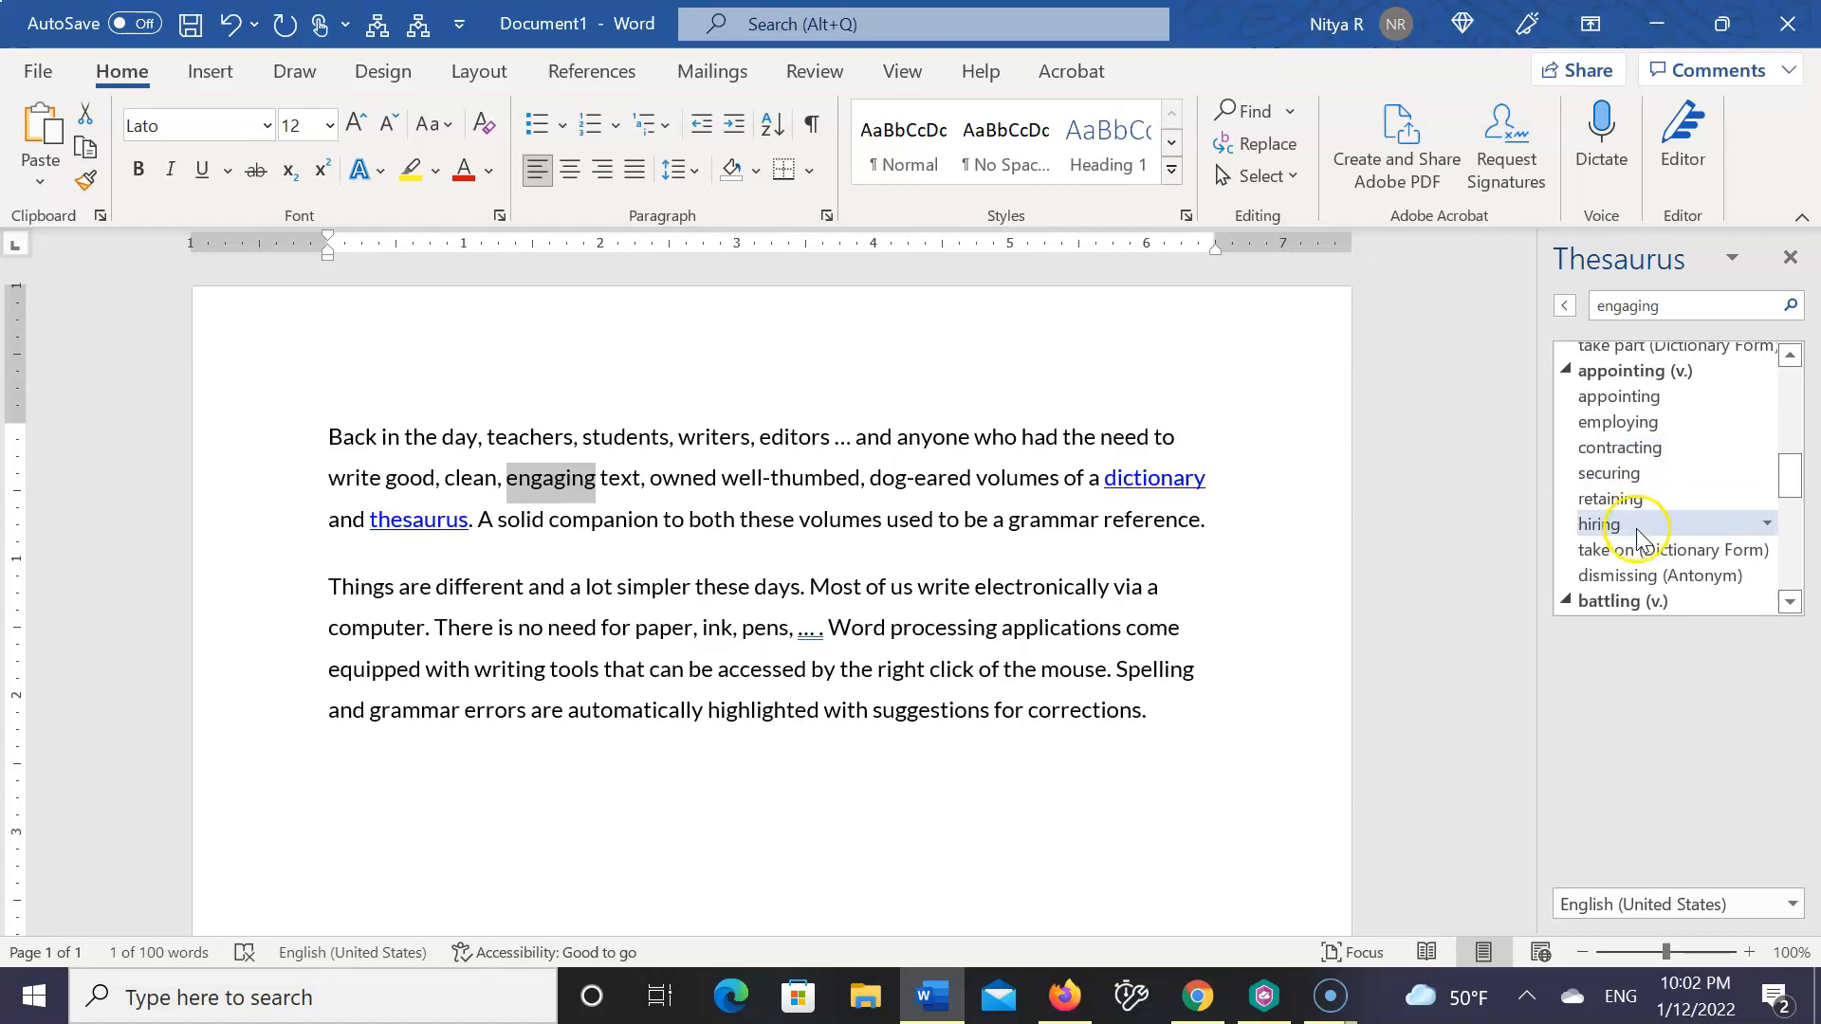
scroll(1636, 531, down, 3)
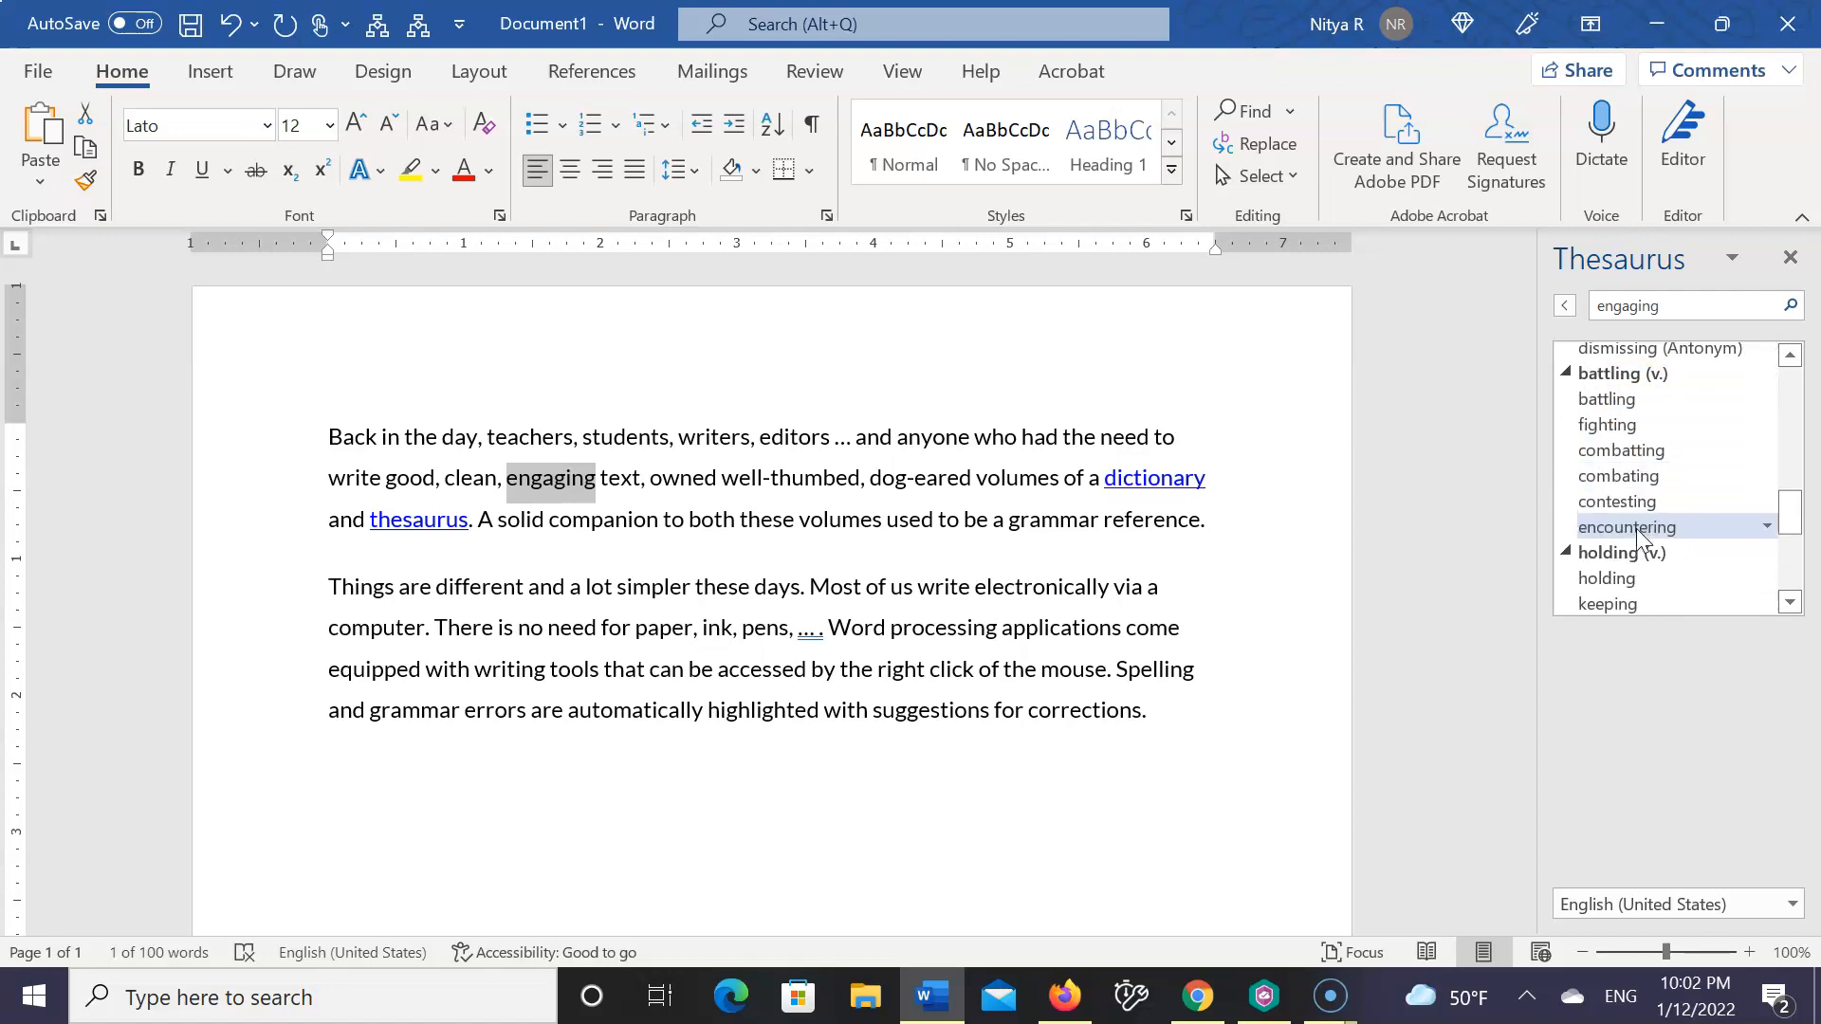
scroll(1636, 527, down, 4)
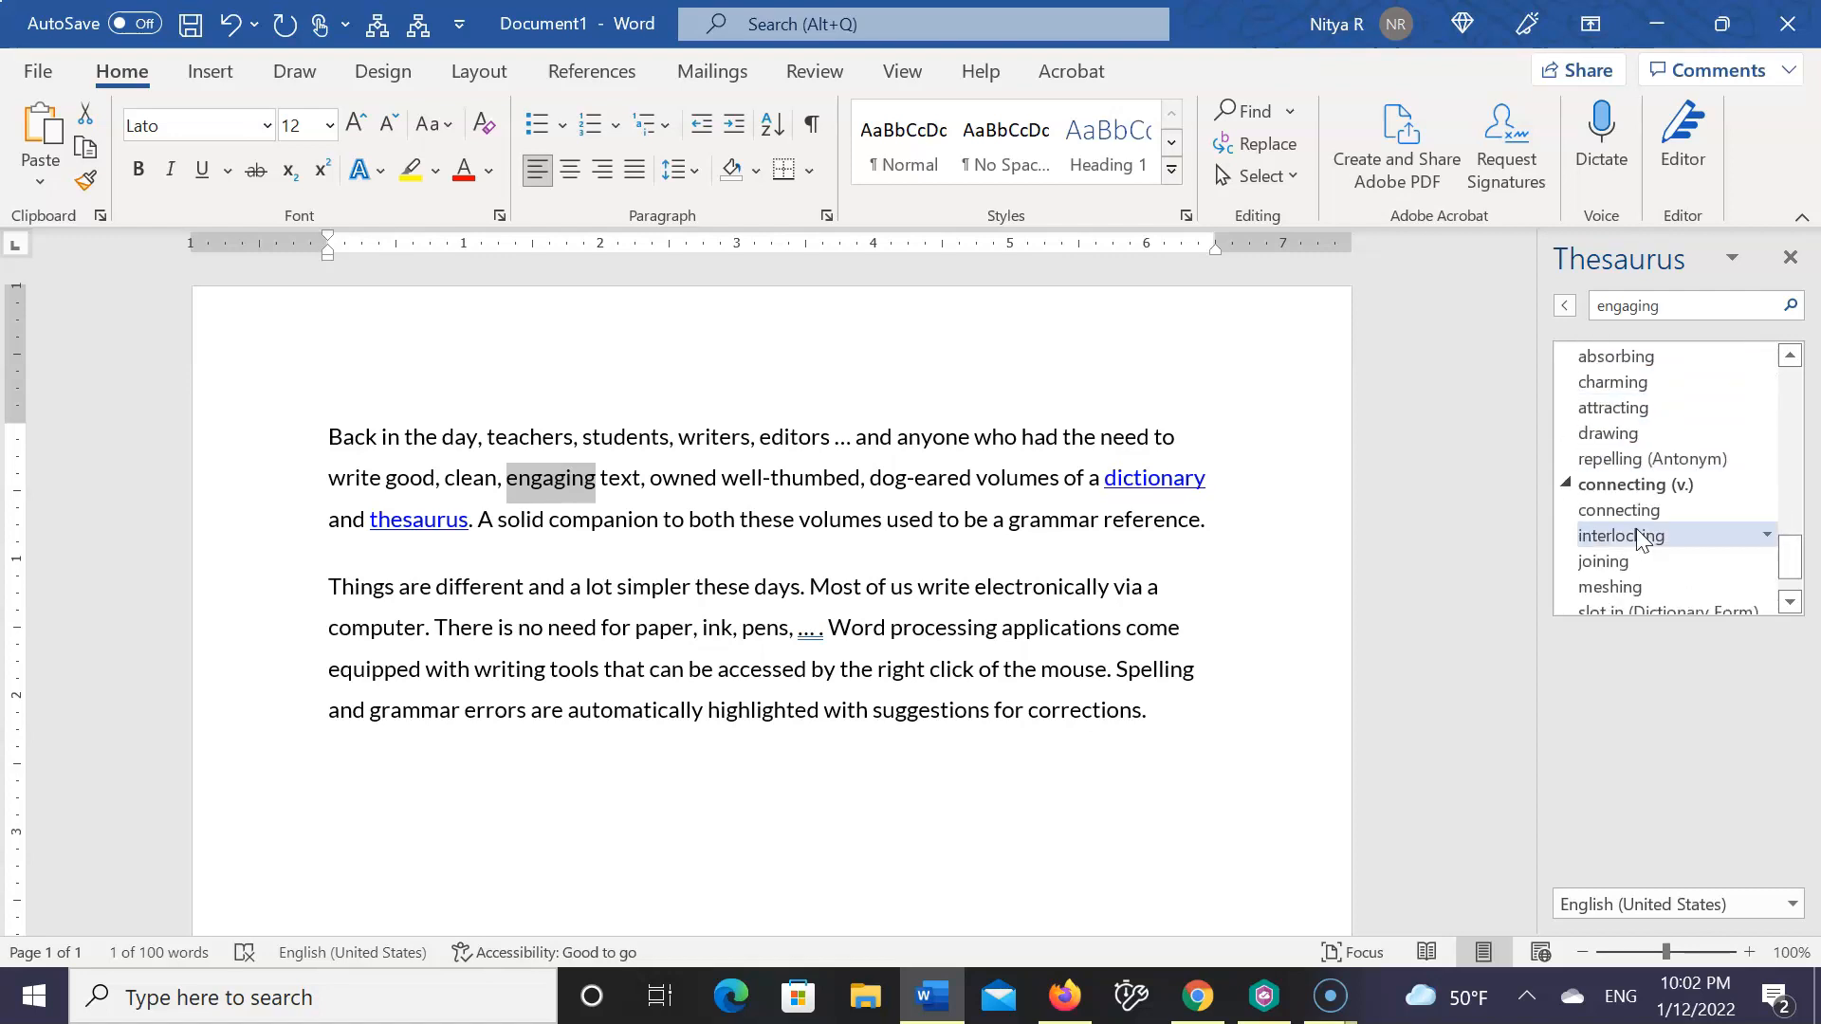
scroll(1640, 537, down, 1)
scroll(1636, 531, up, 5)
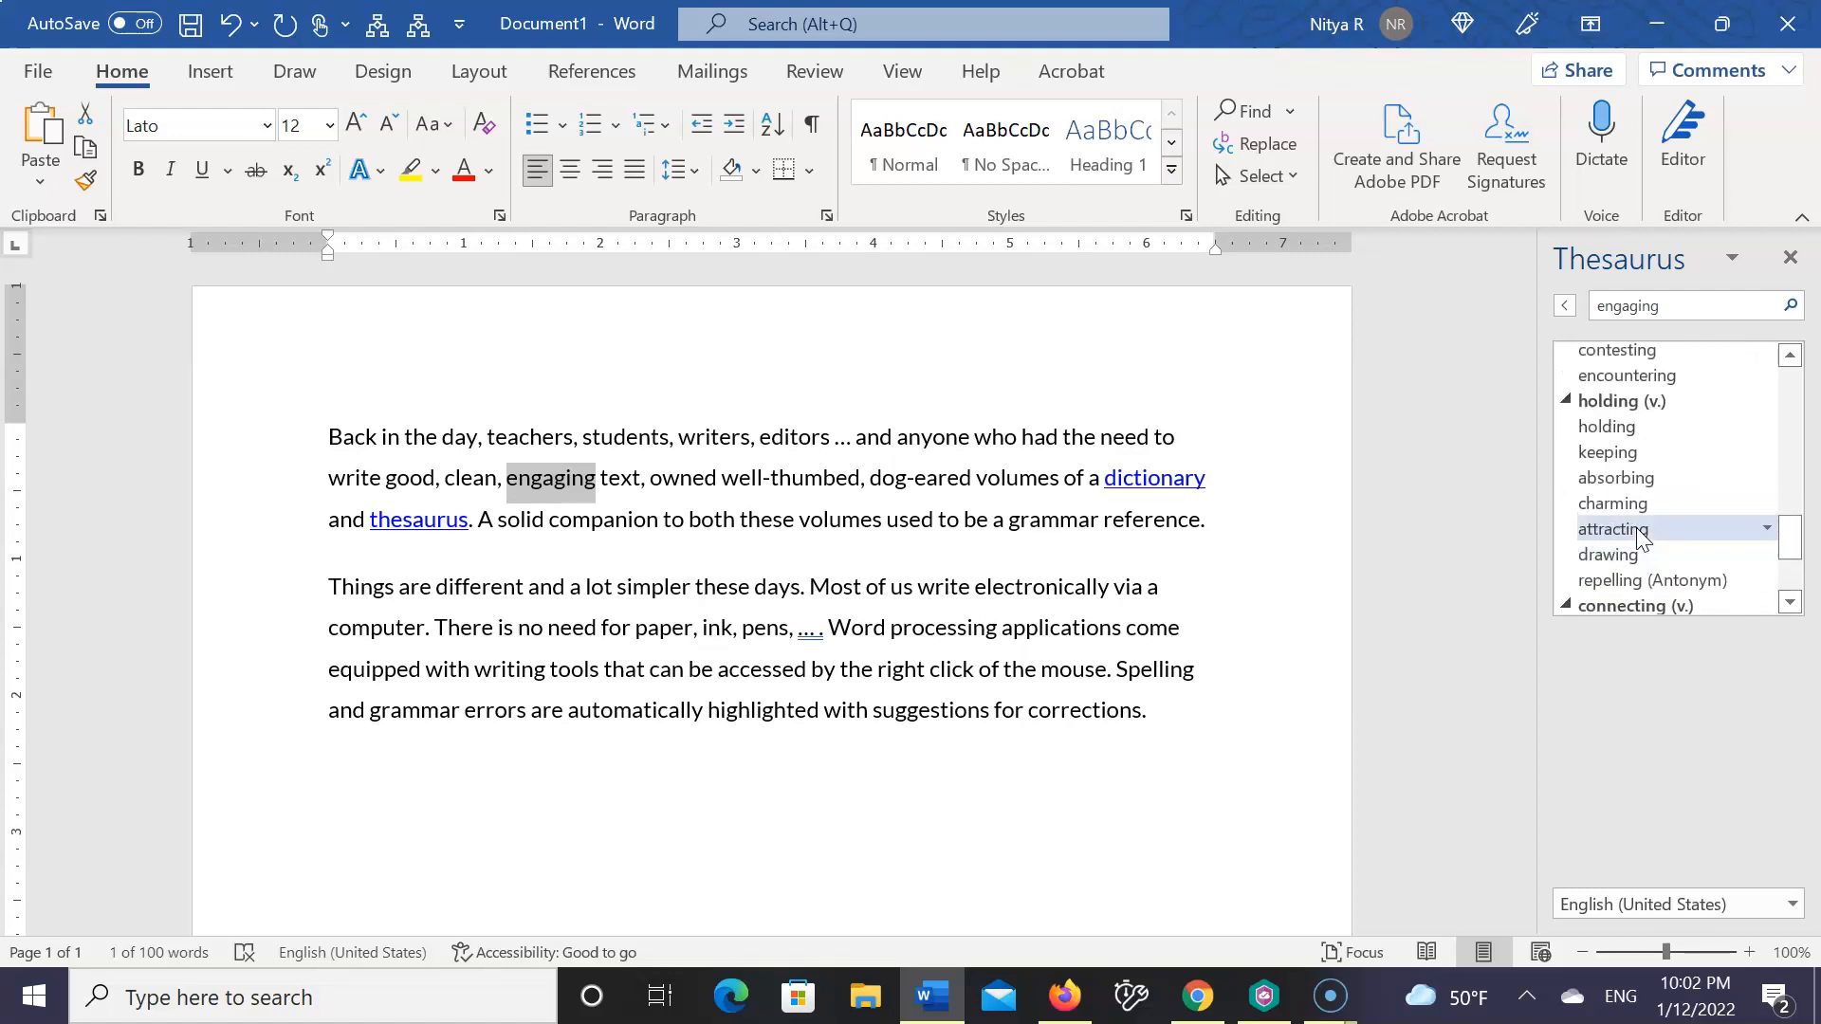
scroll(1635, 527, up, 4)
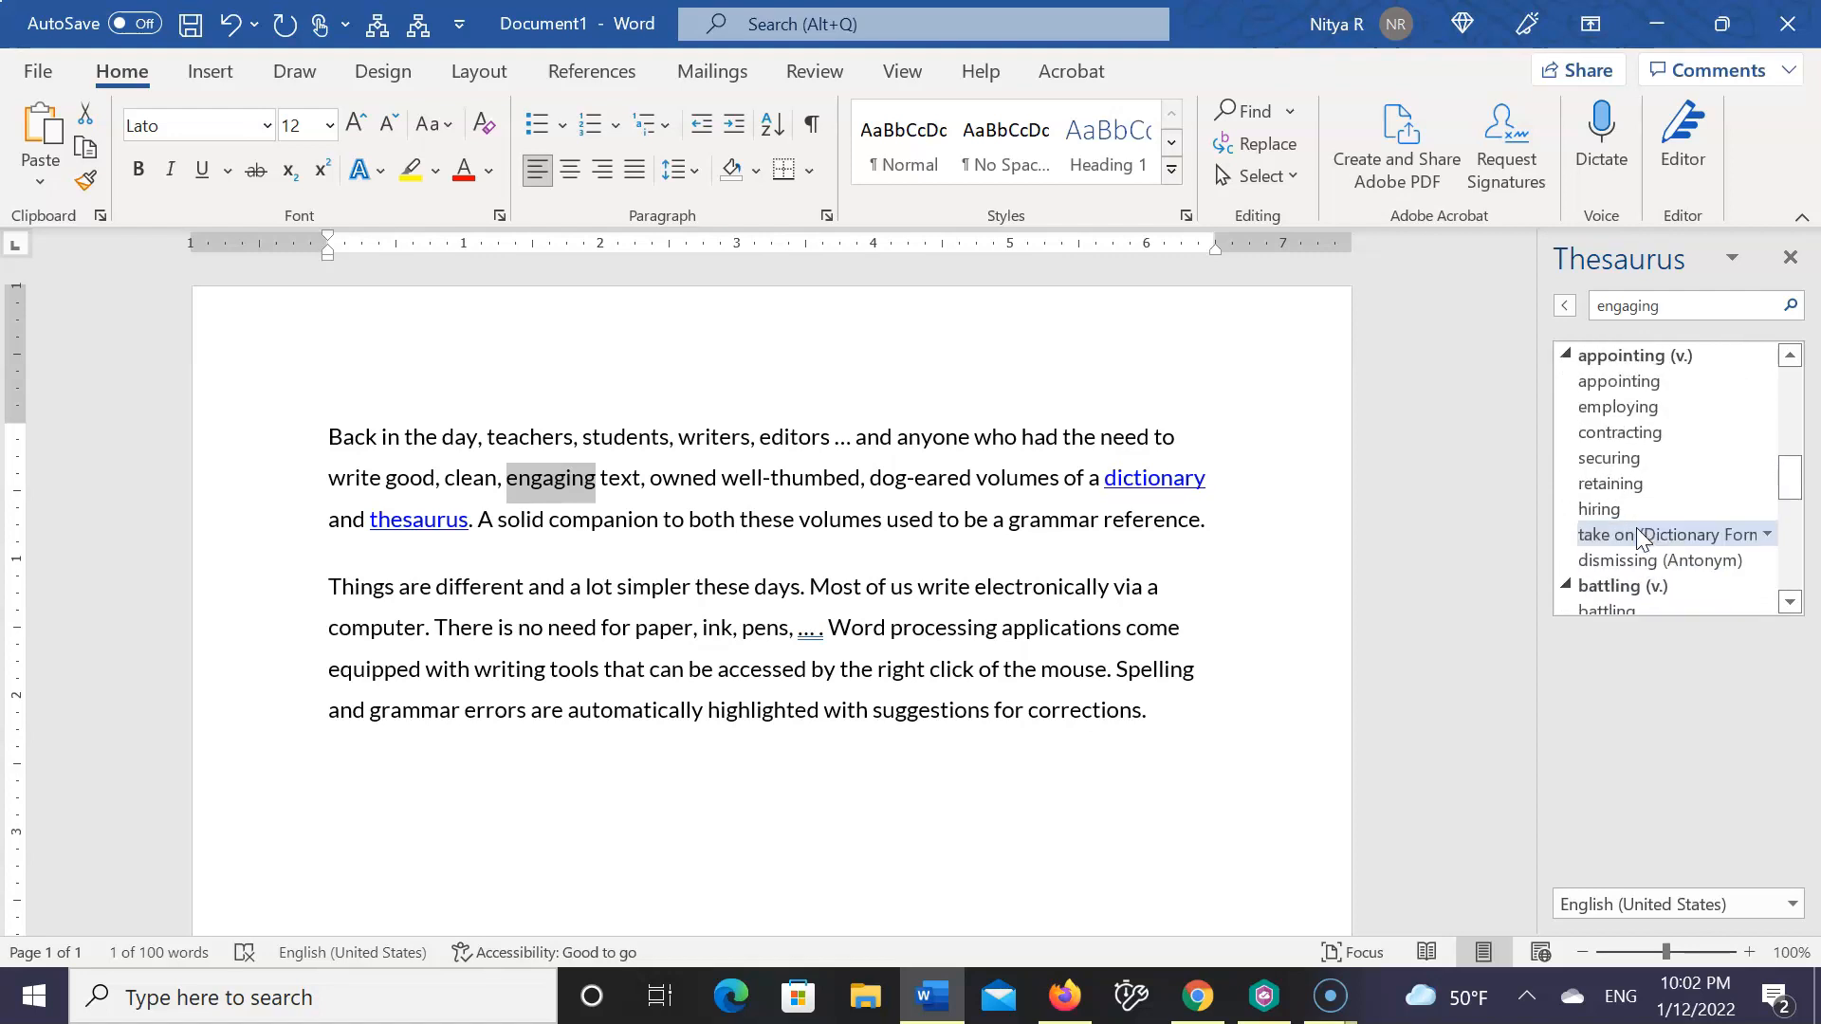
scroll(1638, 537, up, 2)
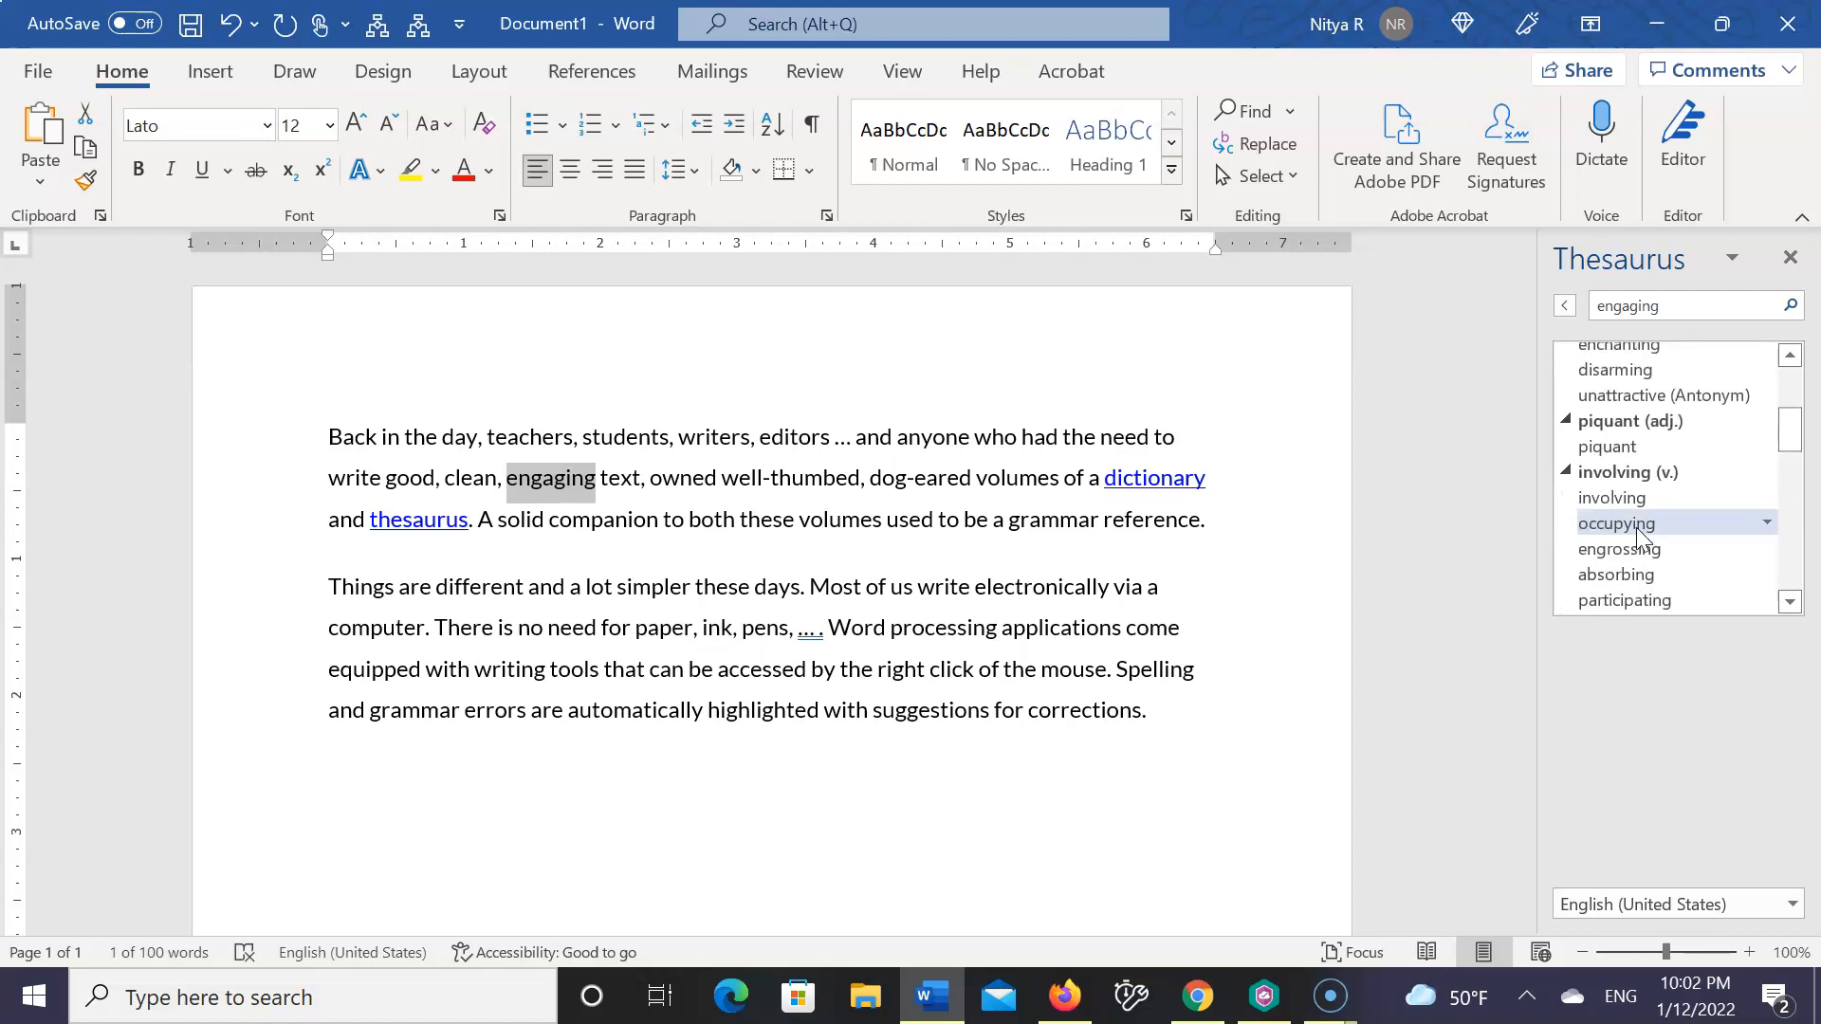
scroll(1636, 527, up, 4)
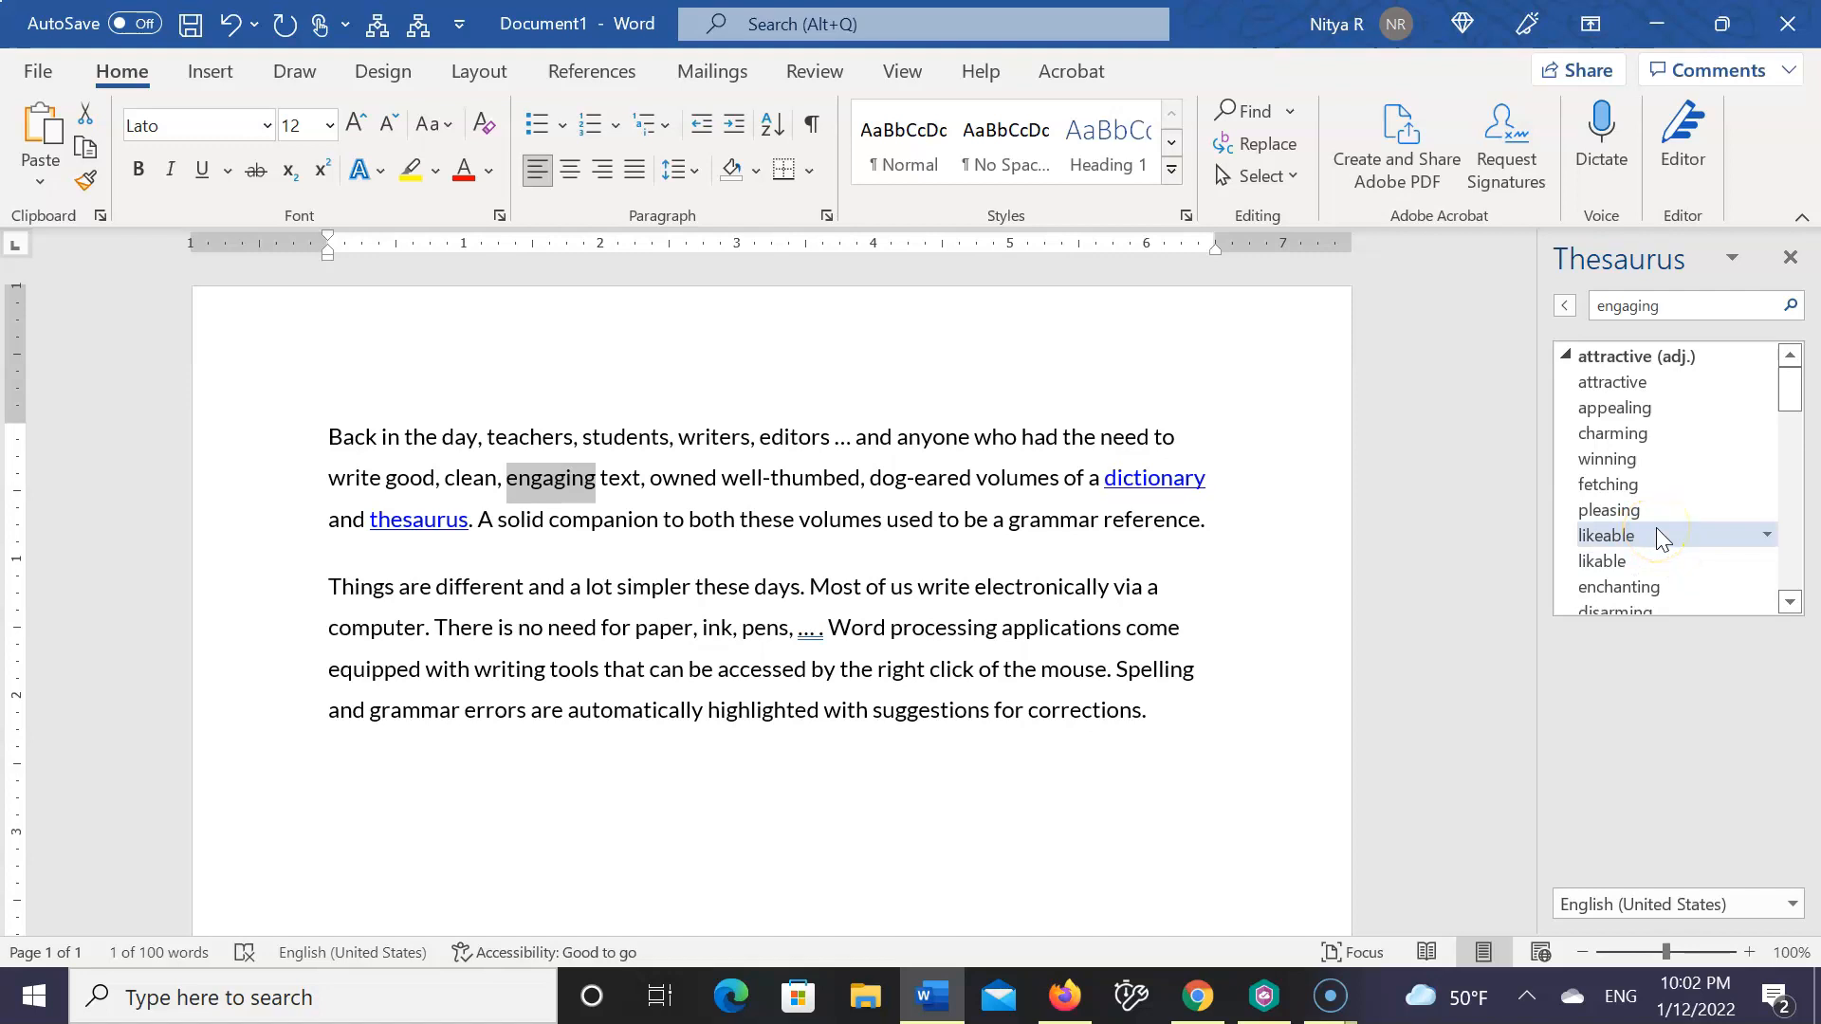
scroll(1658, 533, down, 1)
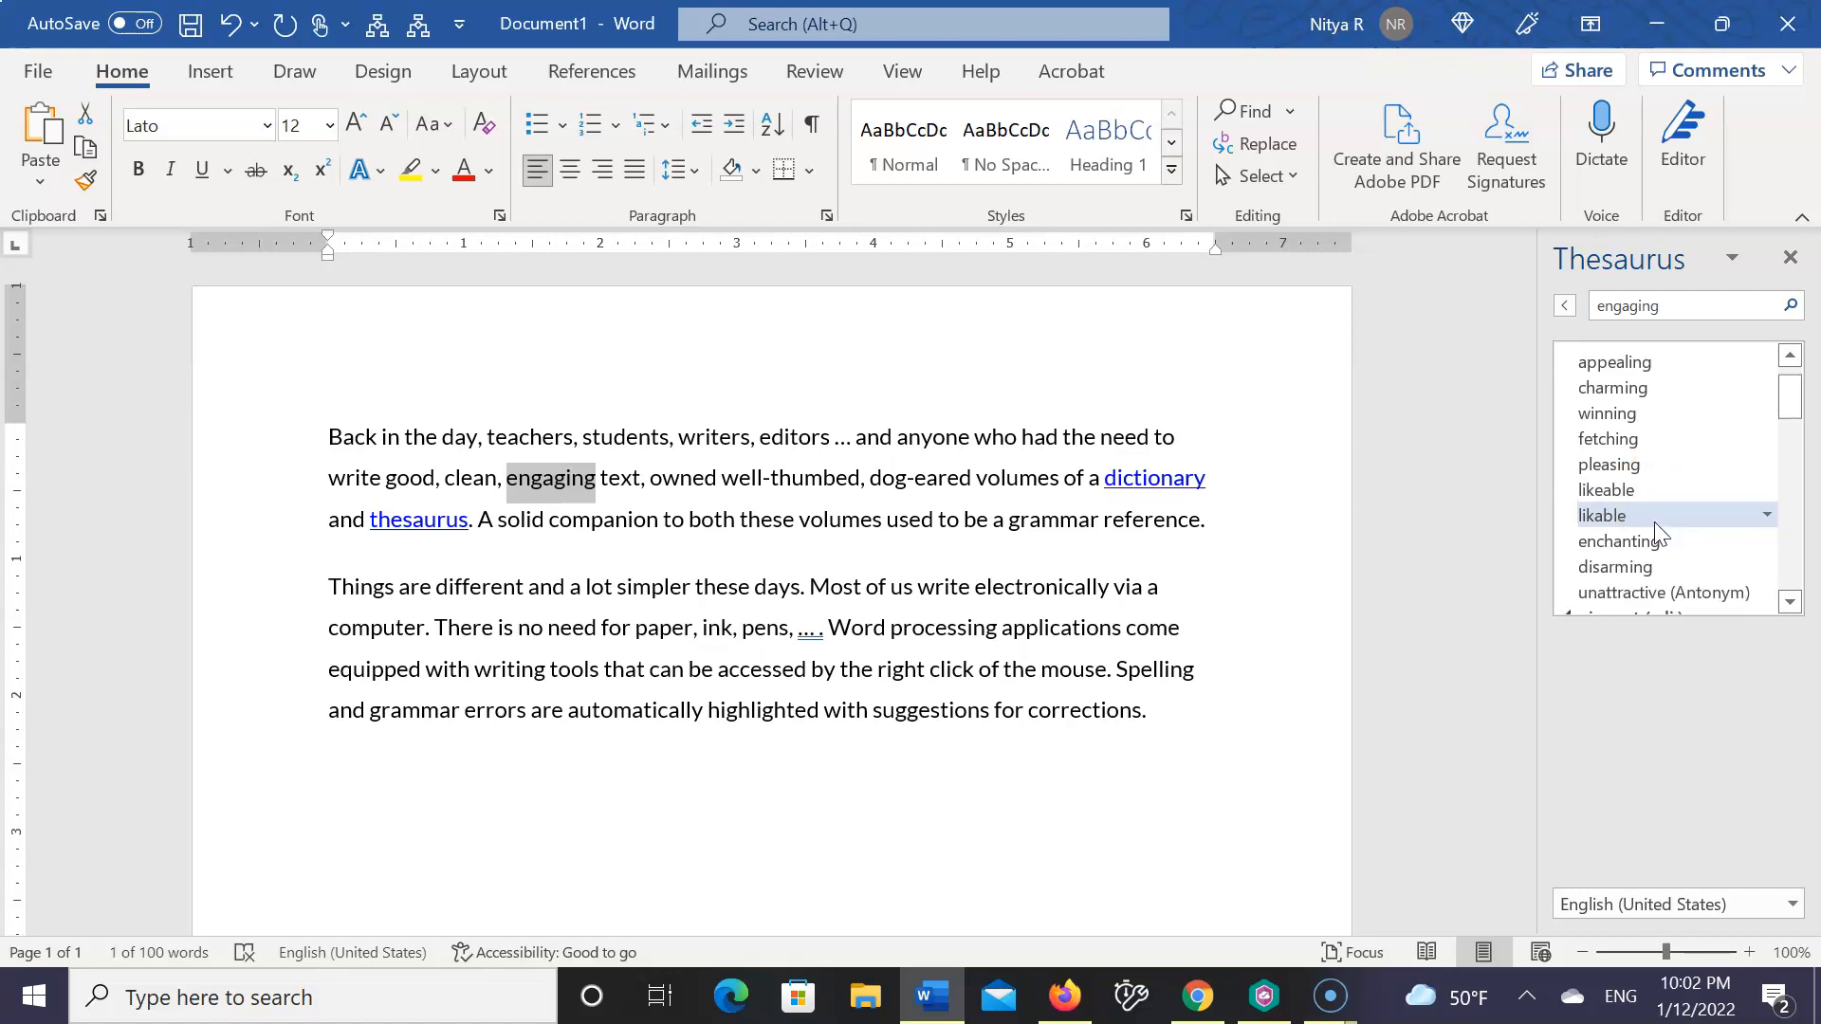
scroll(1658, 534, down, 2)
scroll(1655, 523, down, 2)
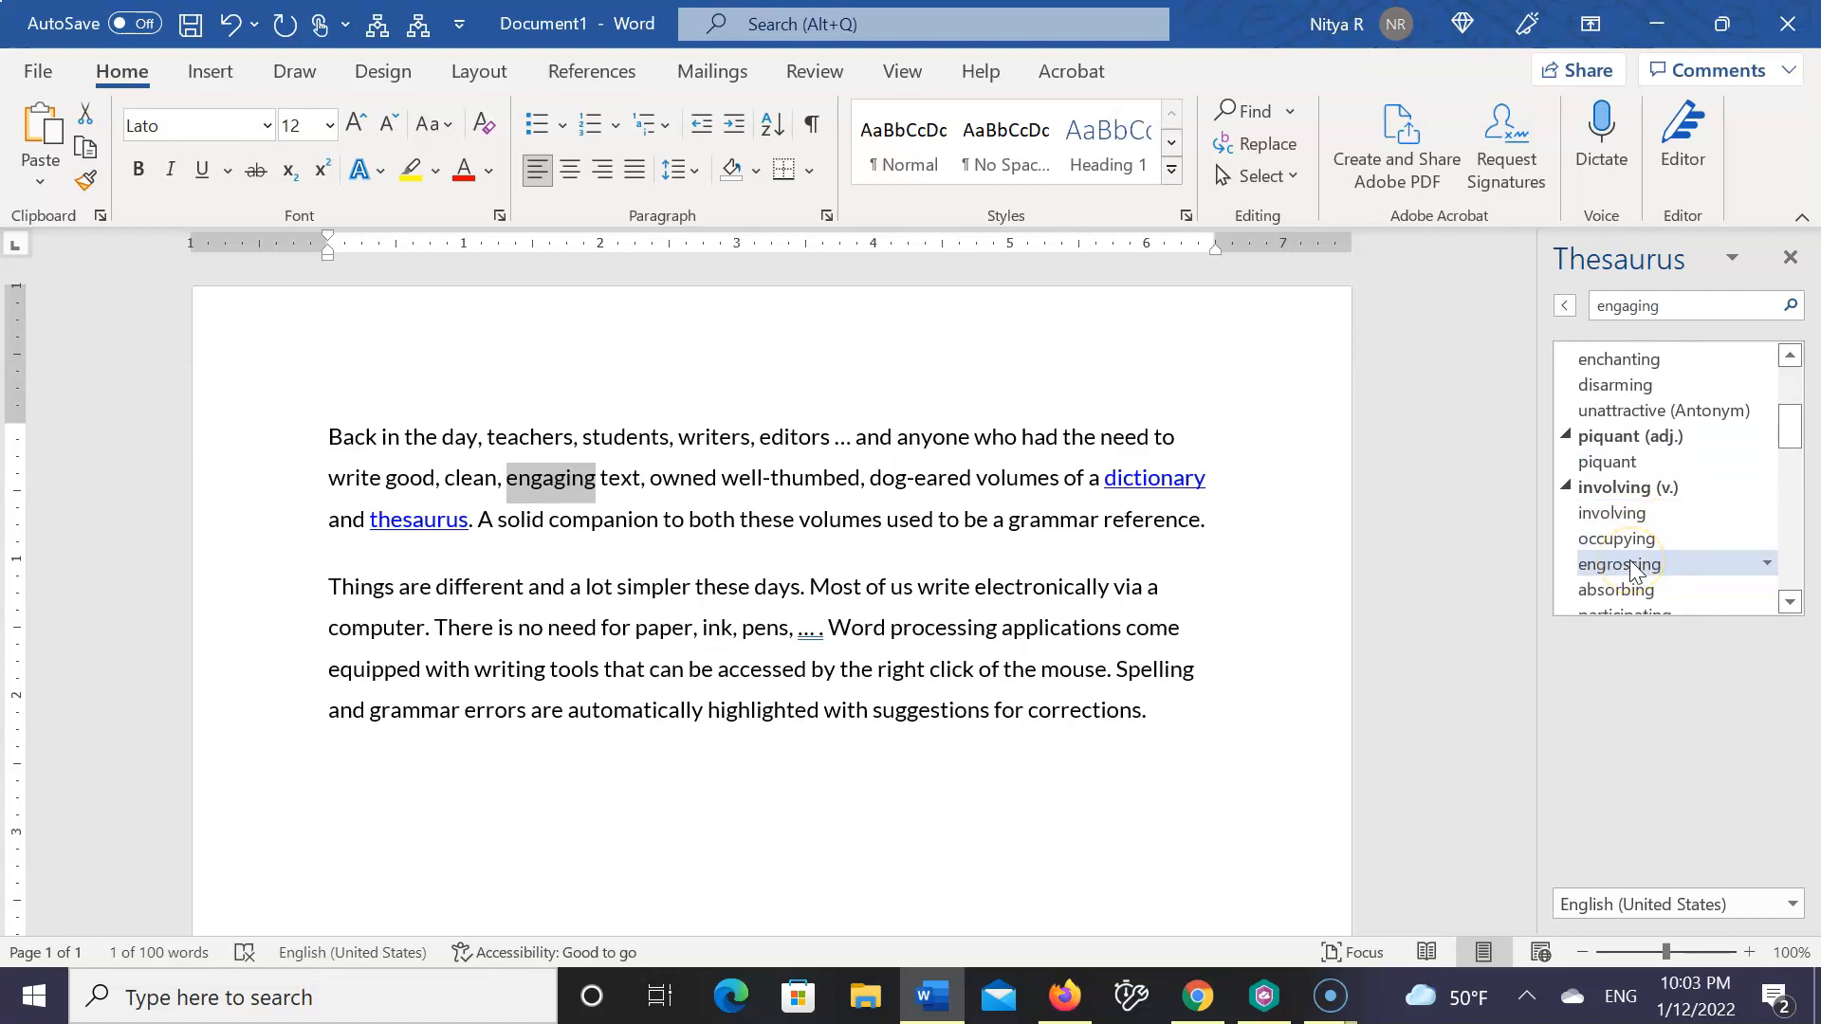
Look up the synonym "engrossing" in the Thesaurus and review the alternatives listed for it
click(1631, 566)
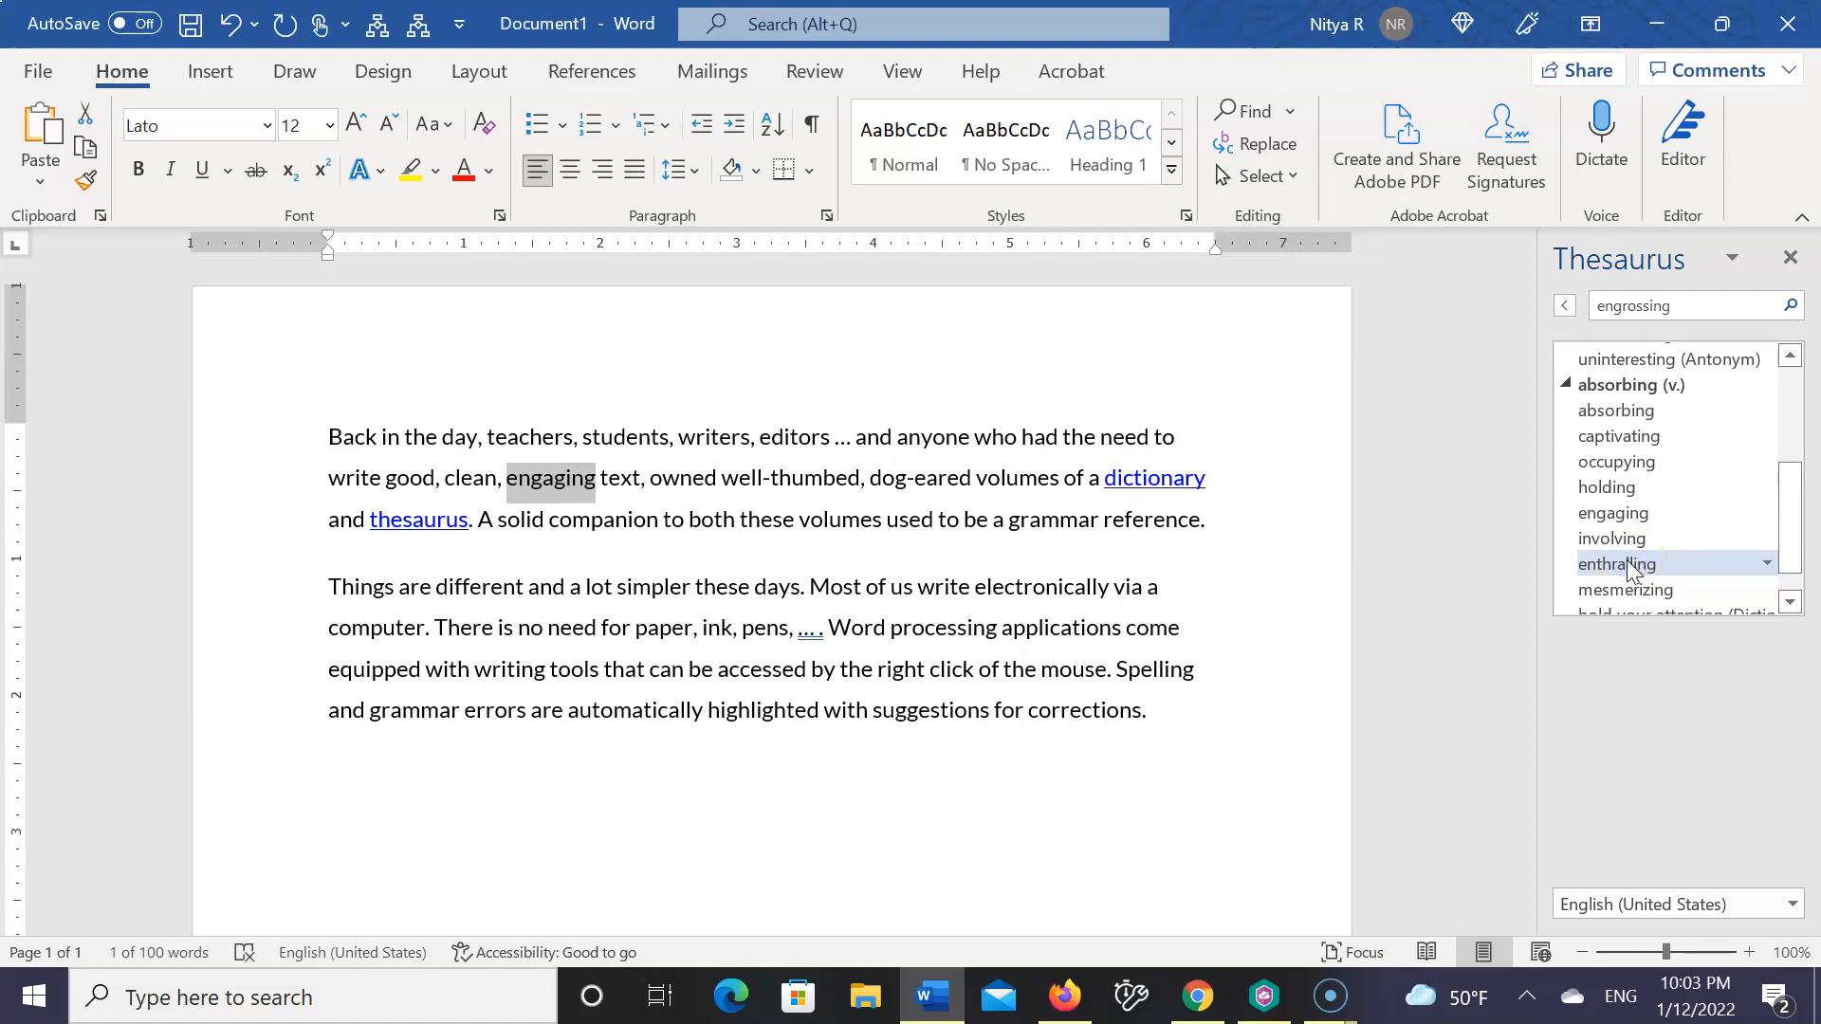
scroll(1626, 559, down, 1)
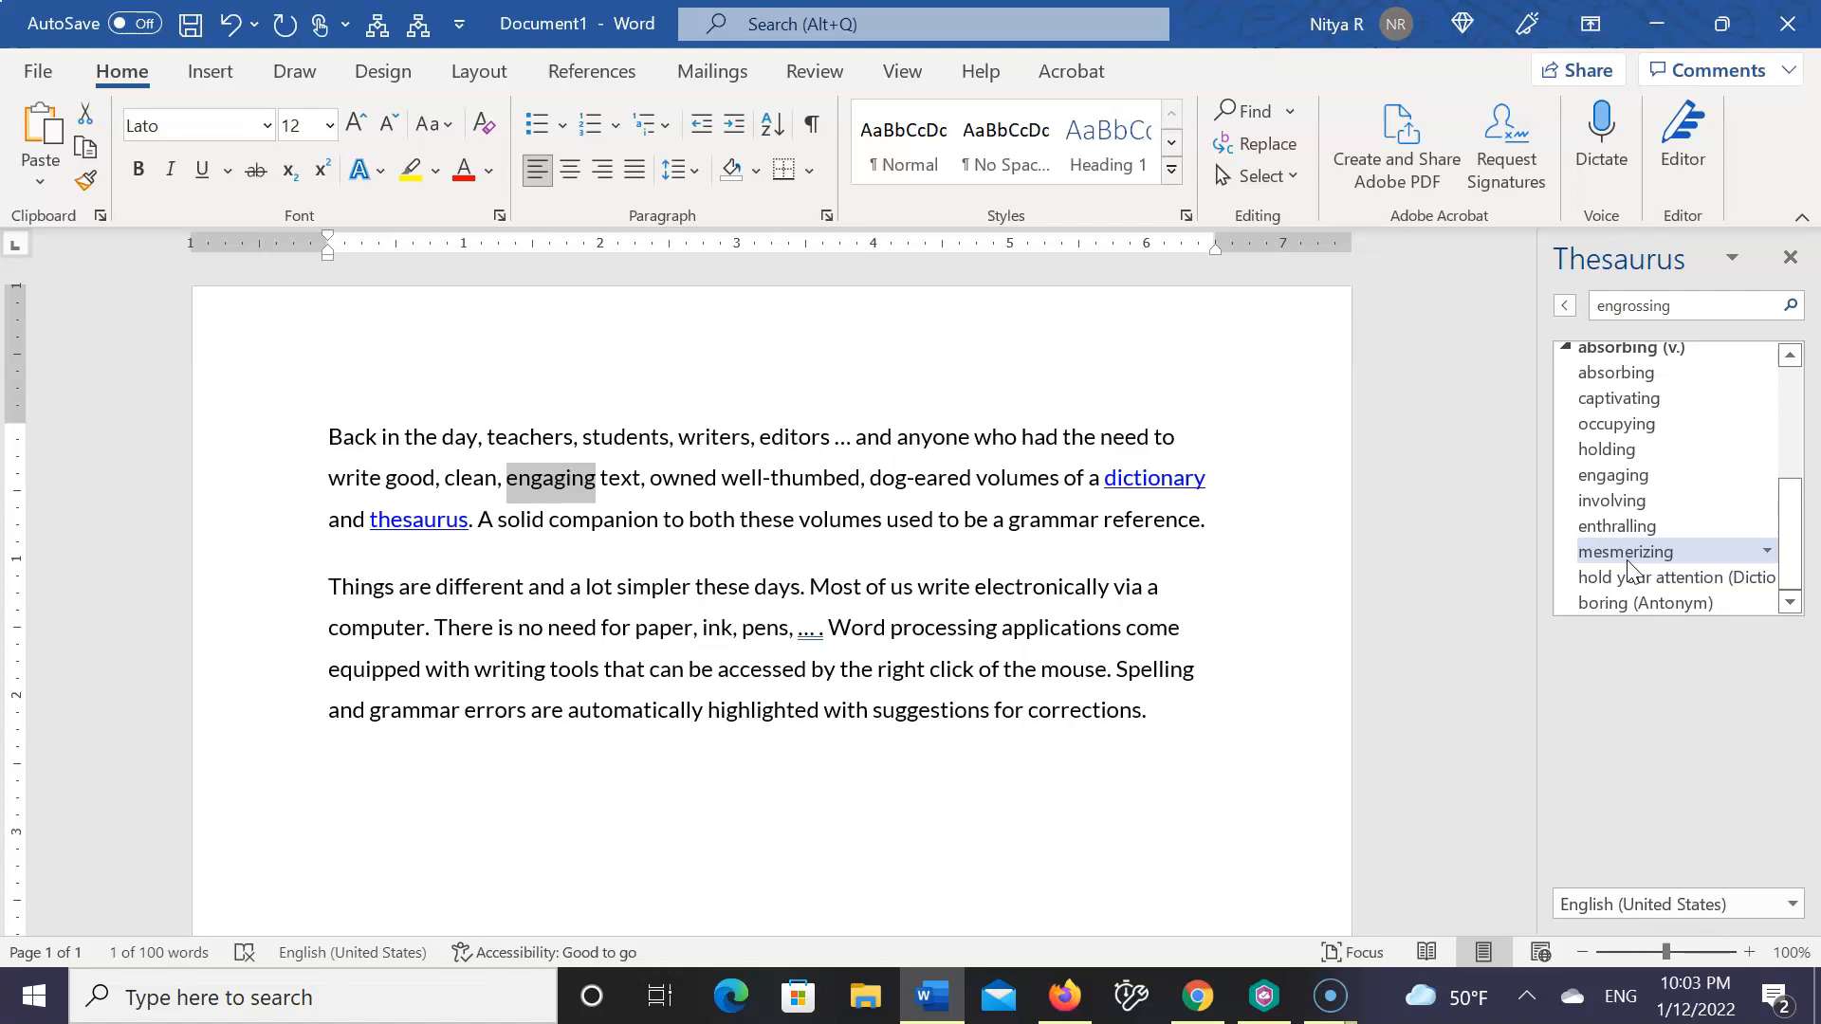
scroll(1627, 567, up, 3)
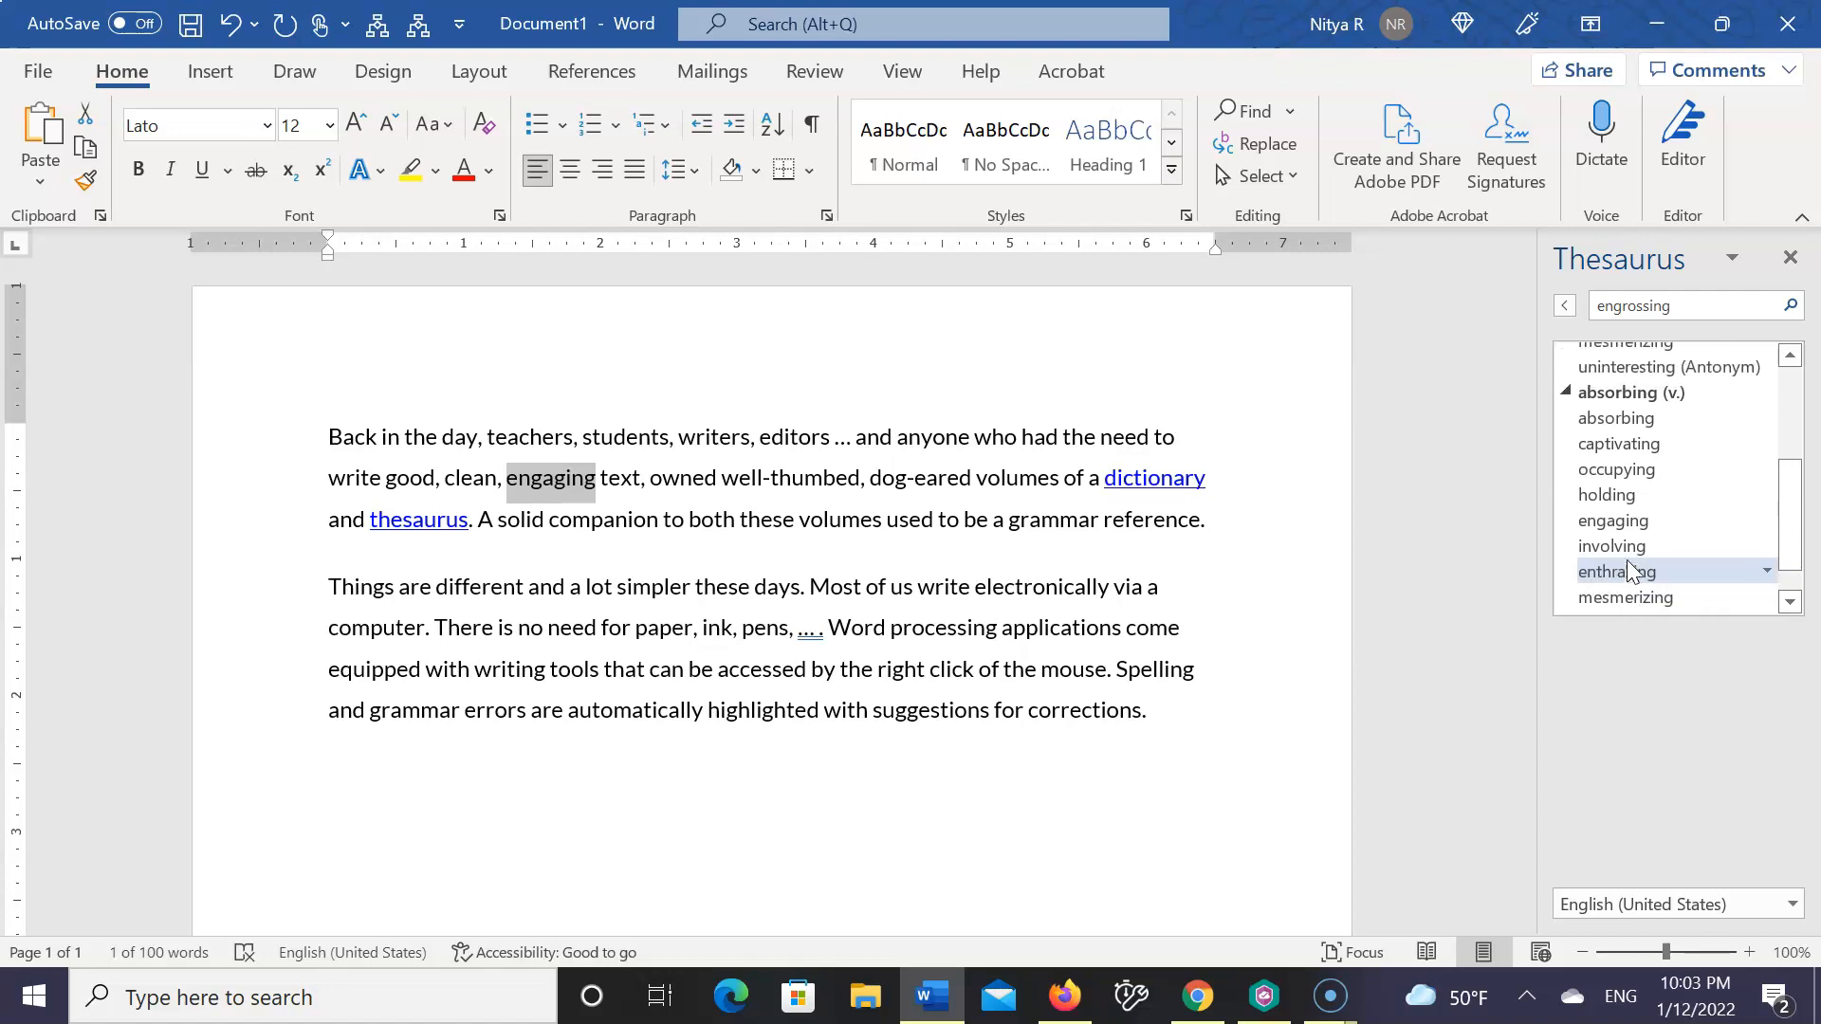
scroll(1625, 559, up, 5)
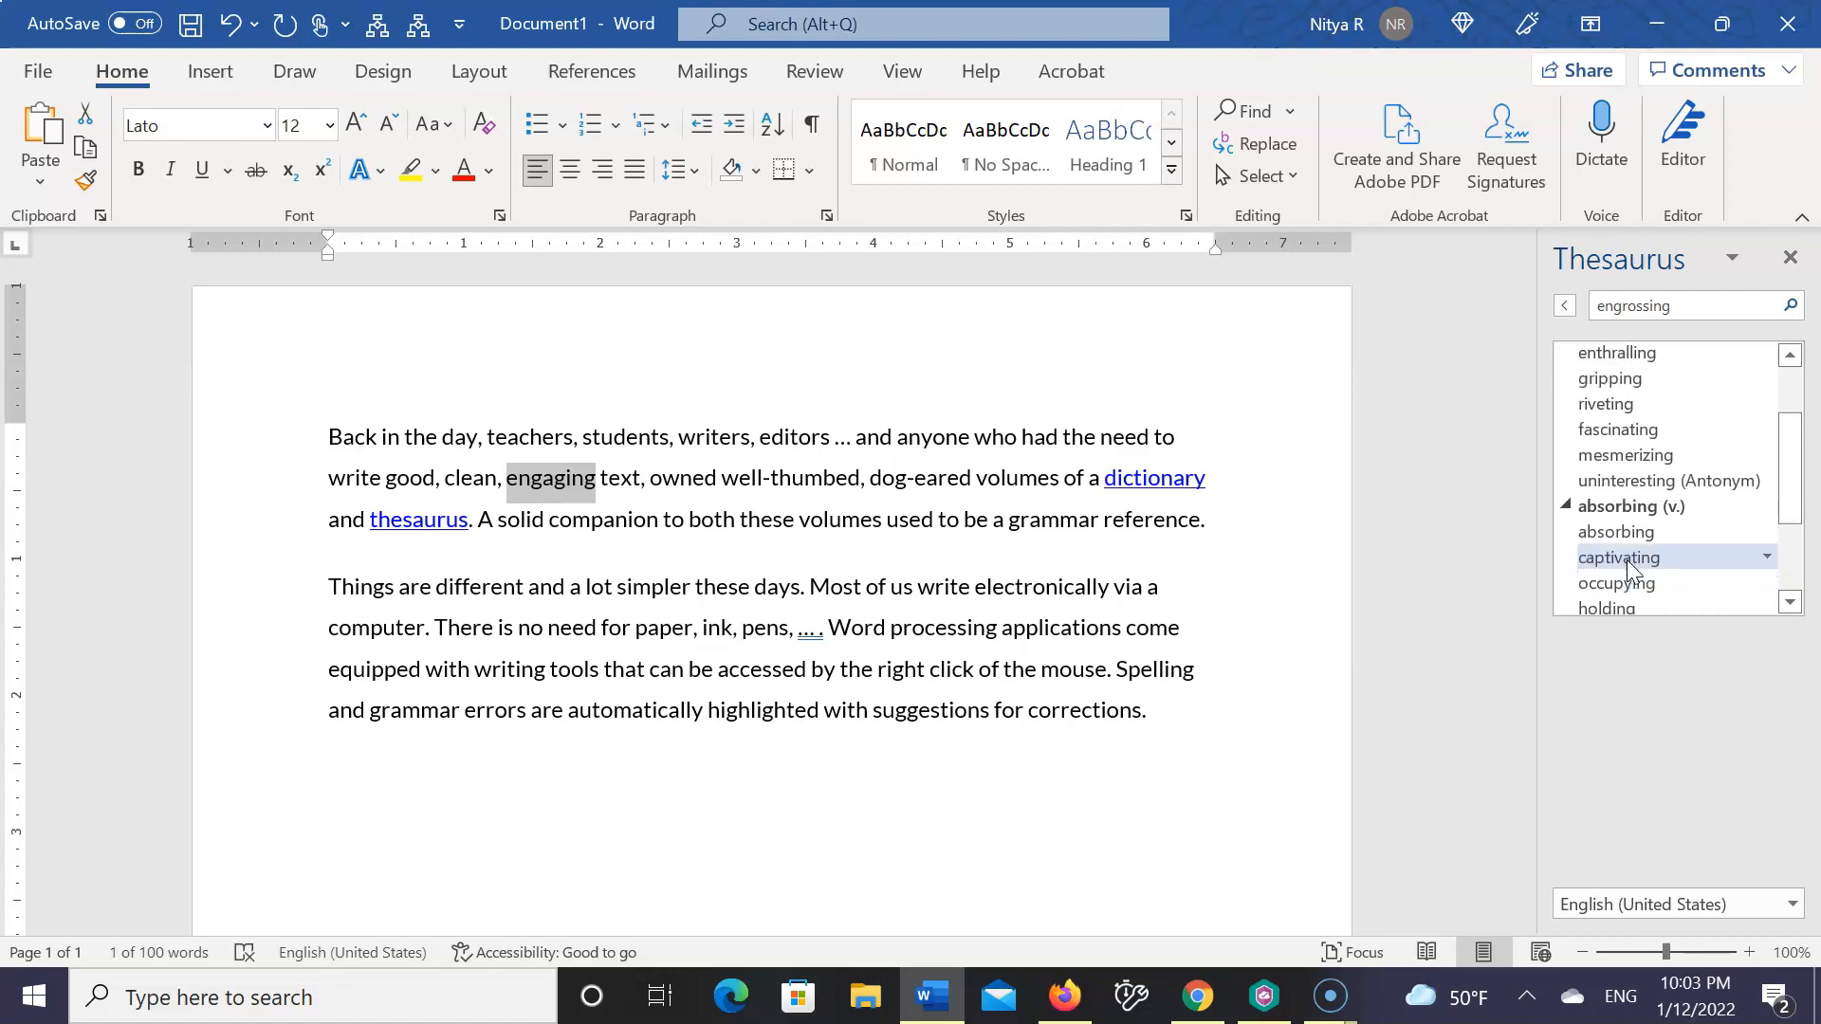
scroll(1627, 567, up, 1)
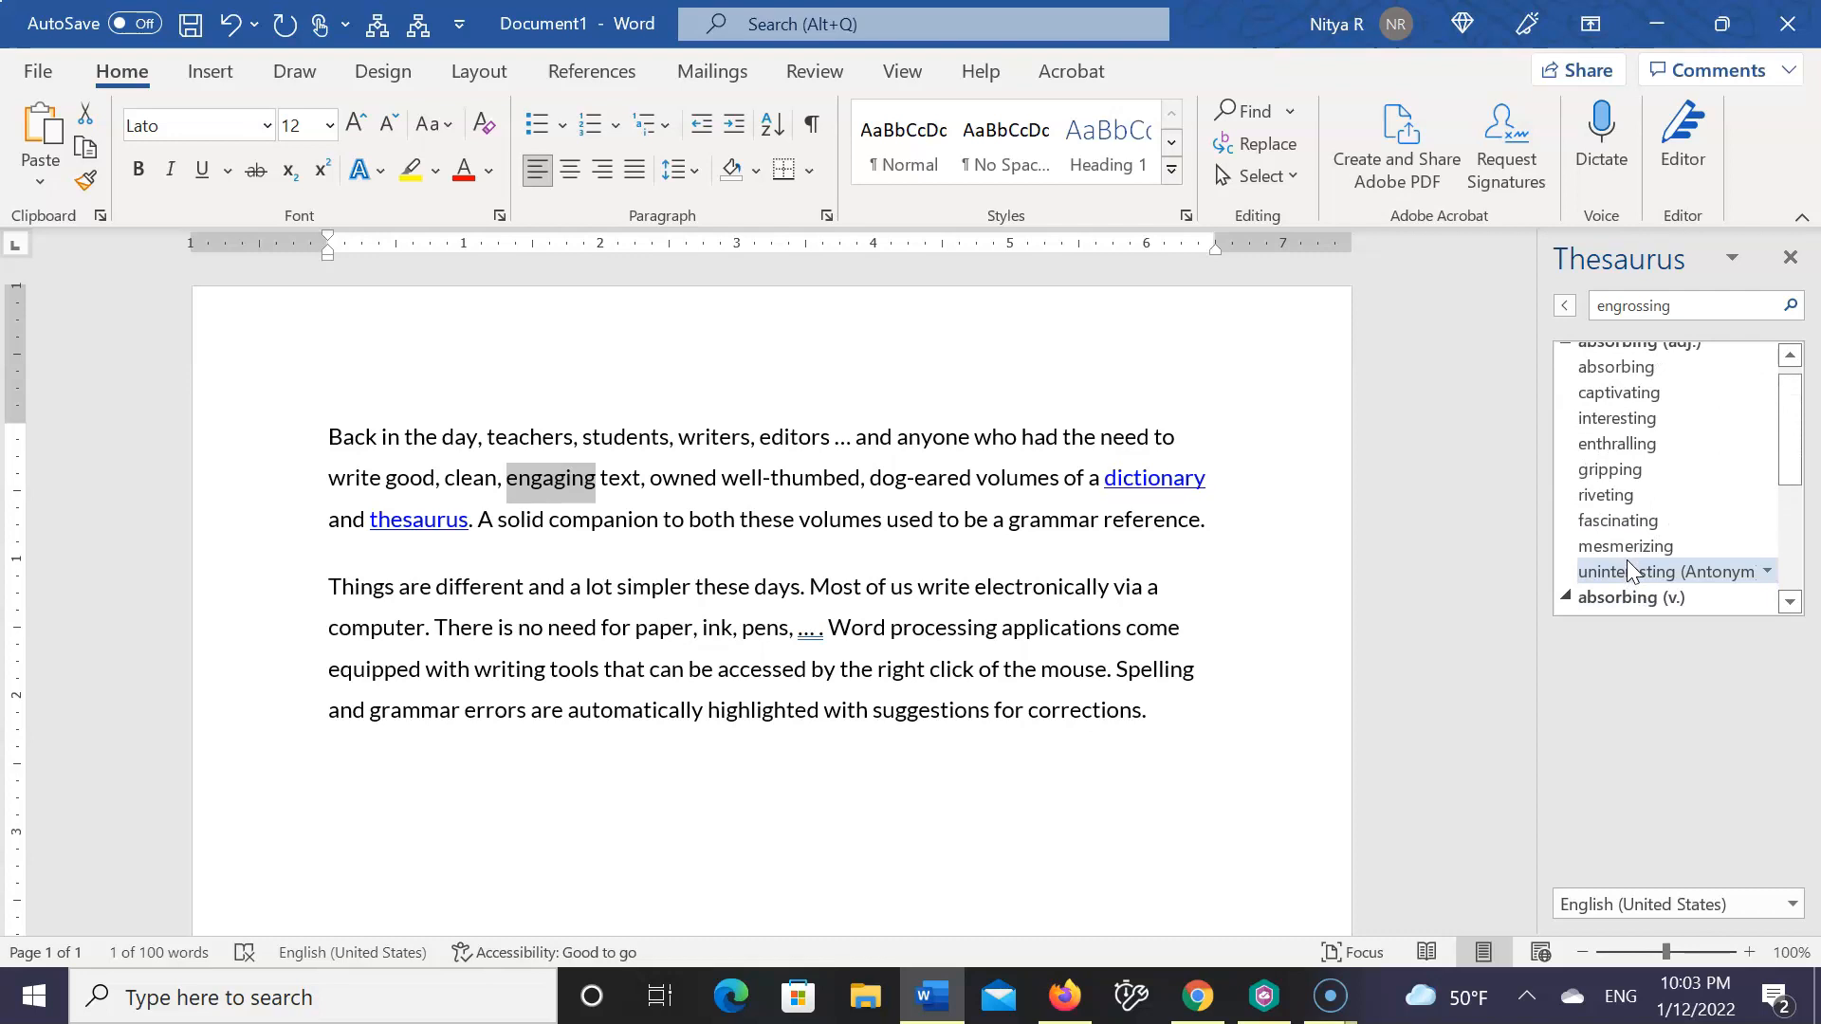
Check the Thesaurus entry for "interesting", return to the "engrossing" entry, and replace "engaging" with "interesting" in the first paragraph
click(1615, 427)
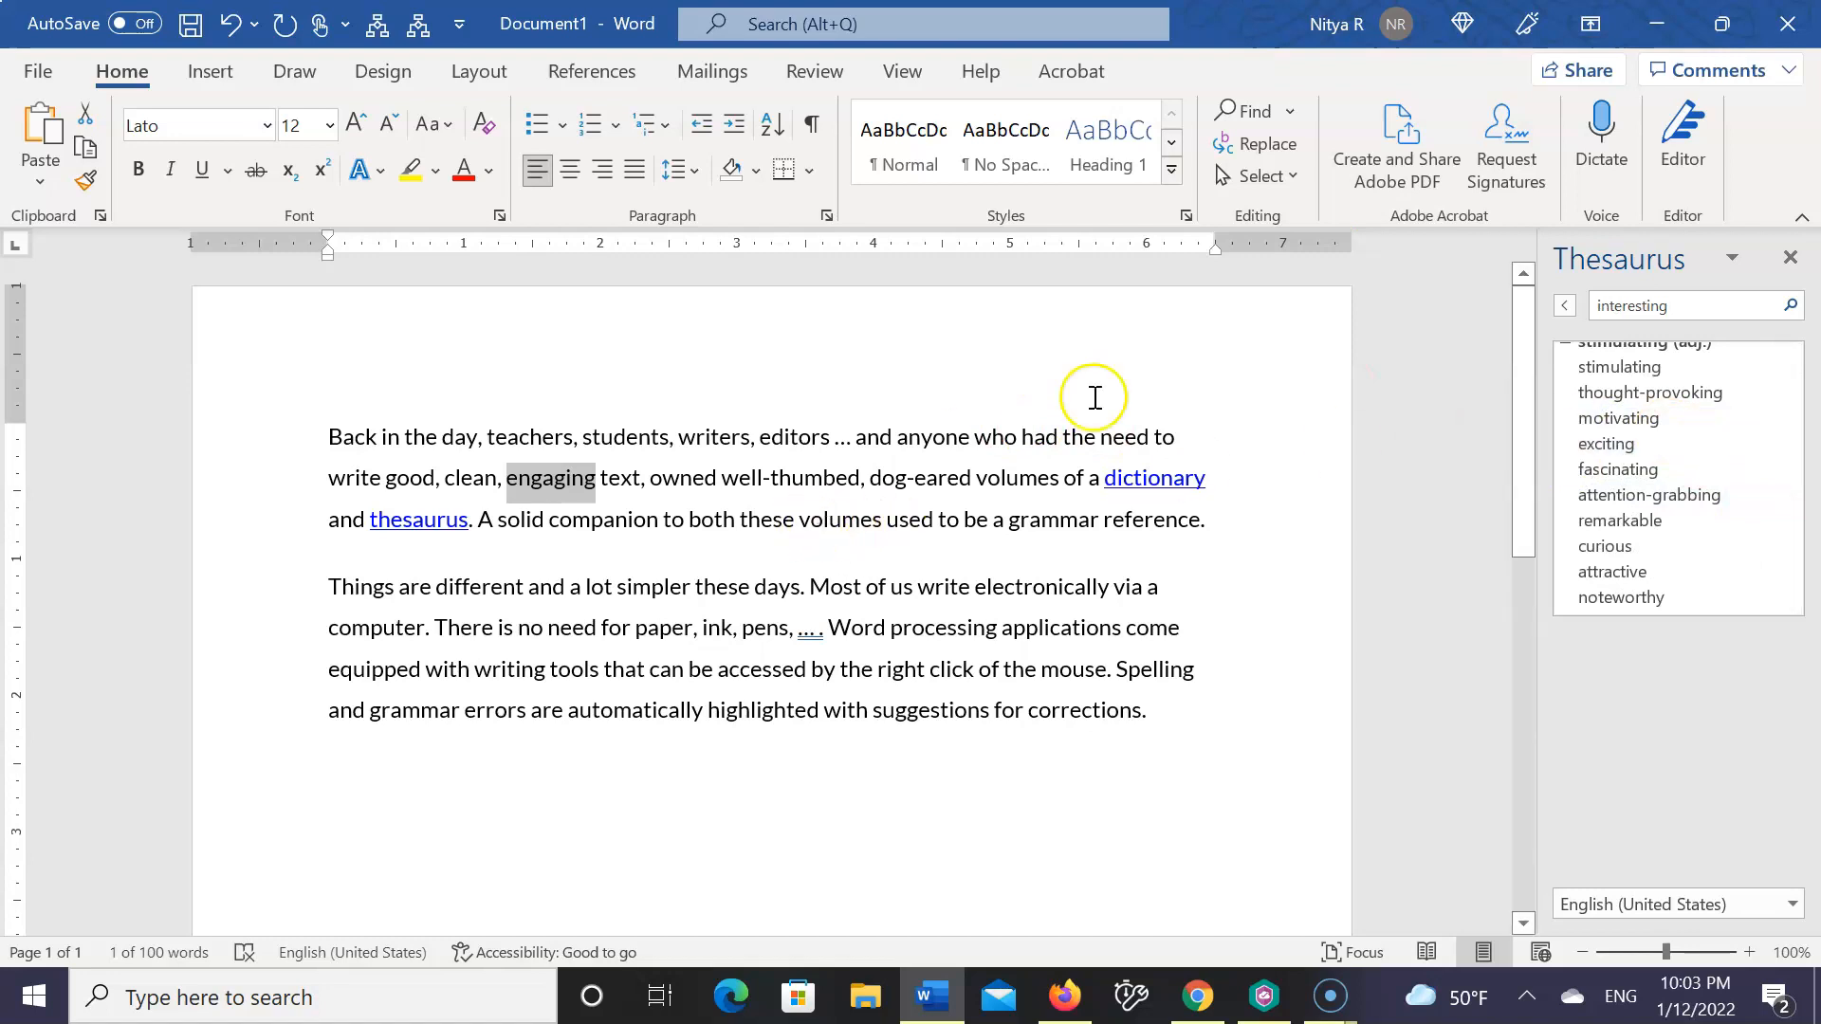
click(1564, 305)
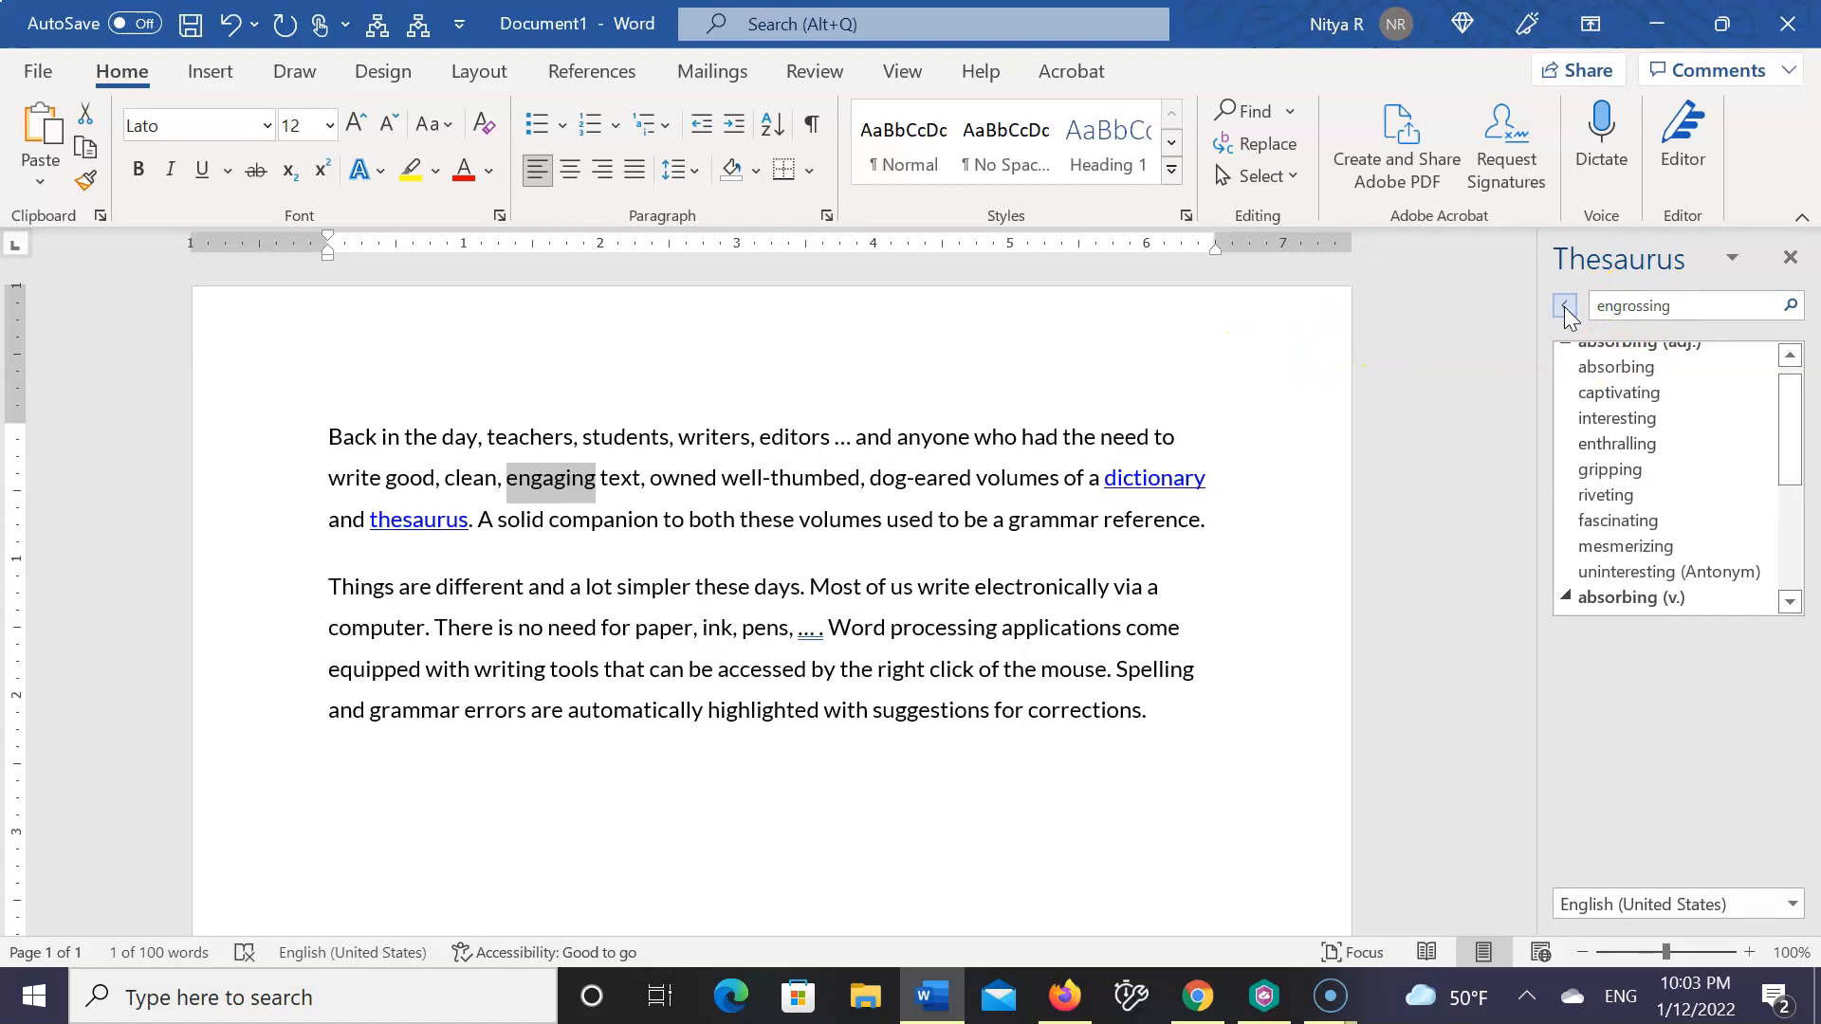
key(BackSpace)
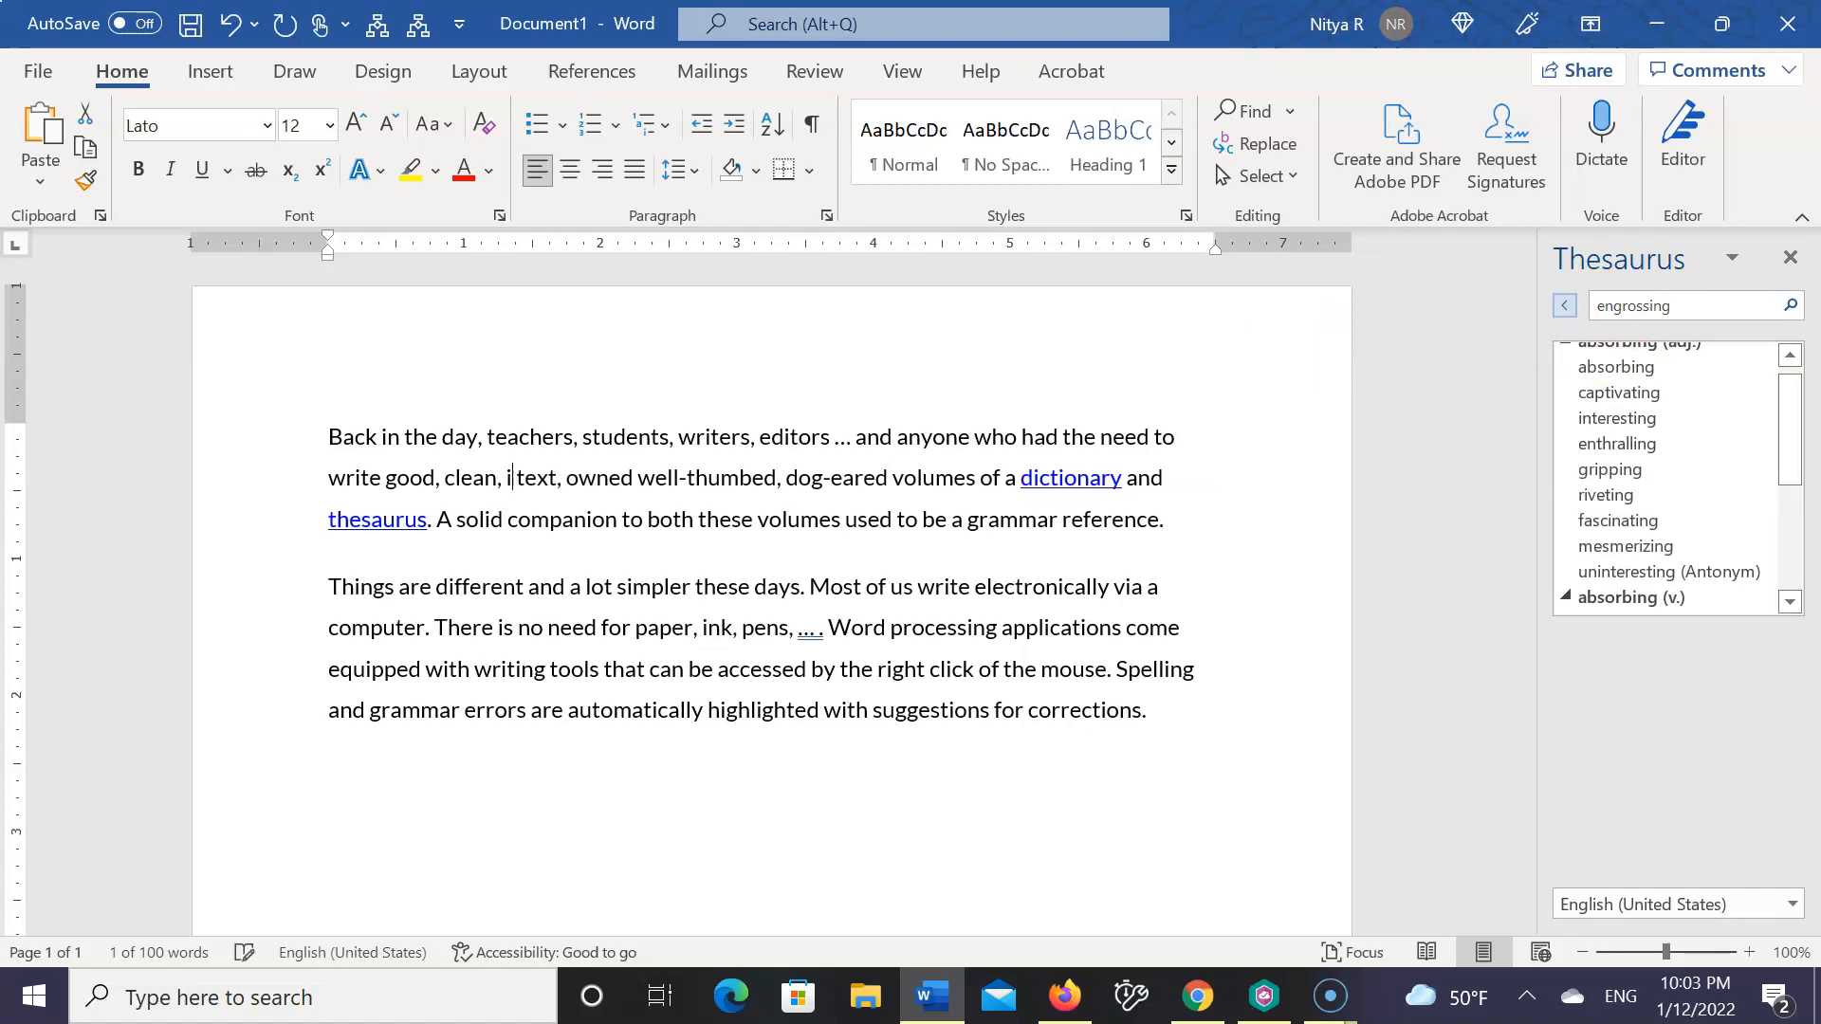
text(interesting)
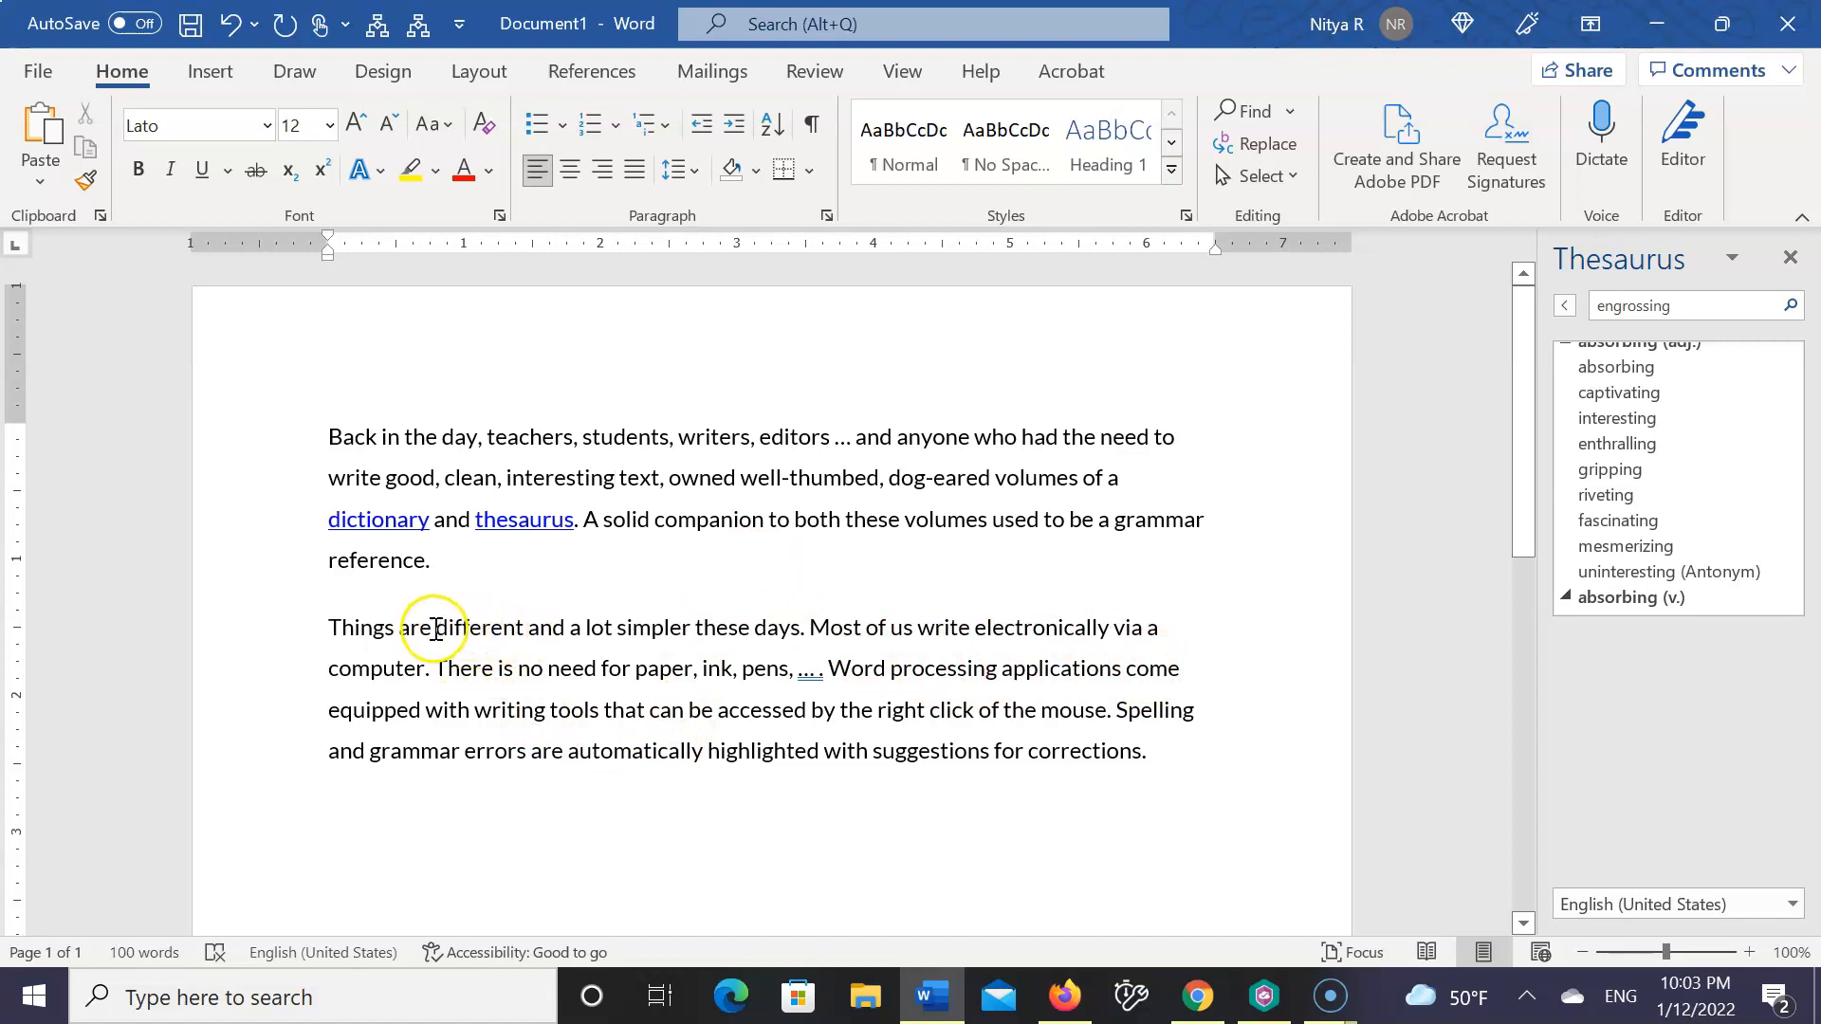
Replace the word "different" in the second paragraph with the suggested synonym "not the same"
drag(435, 630, 526, 632)
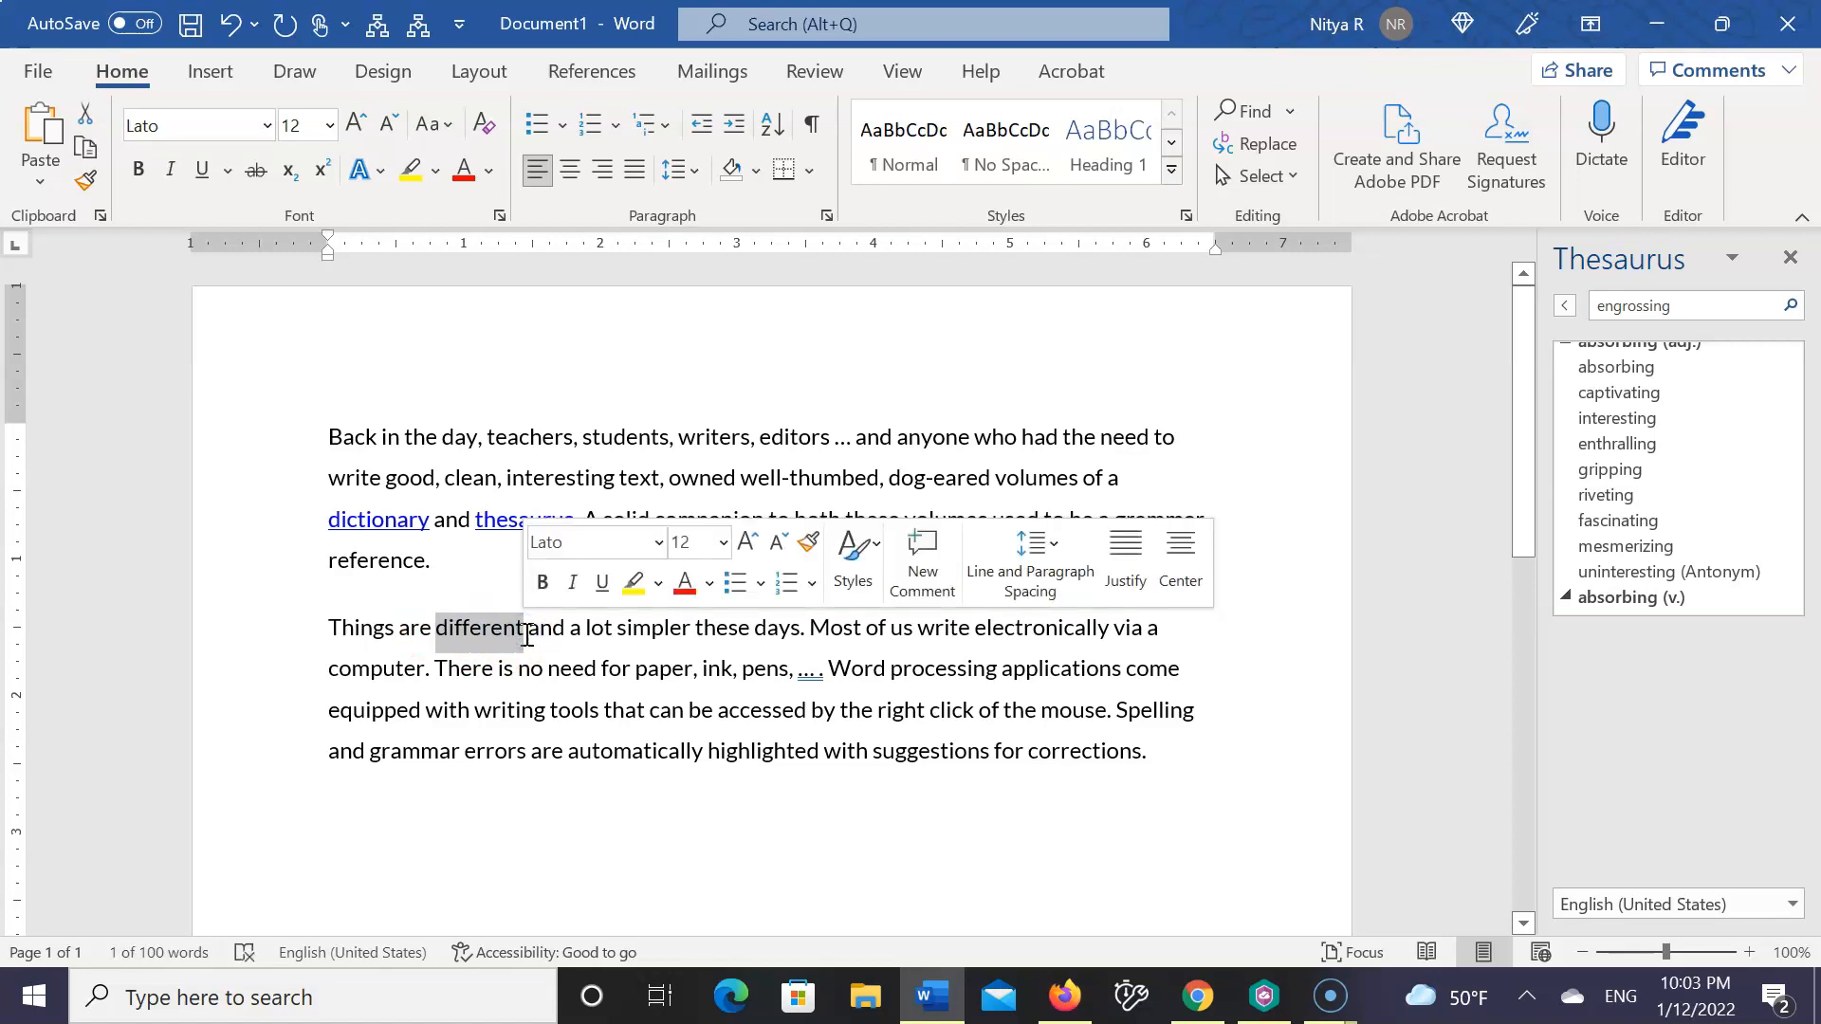
right_click(513, 639)
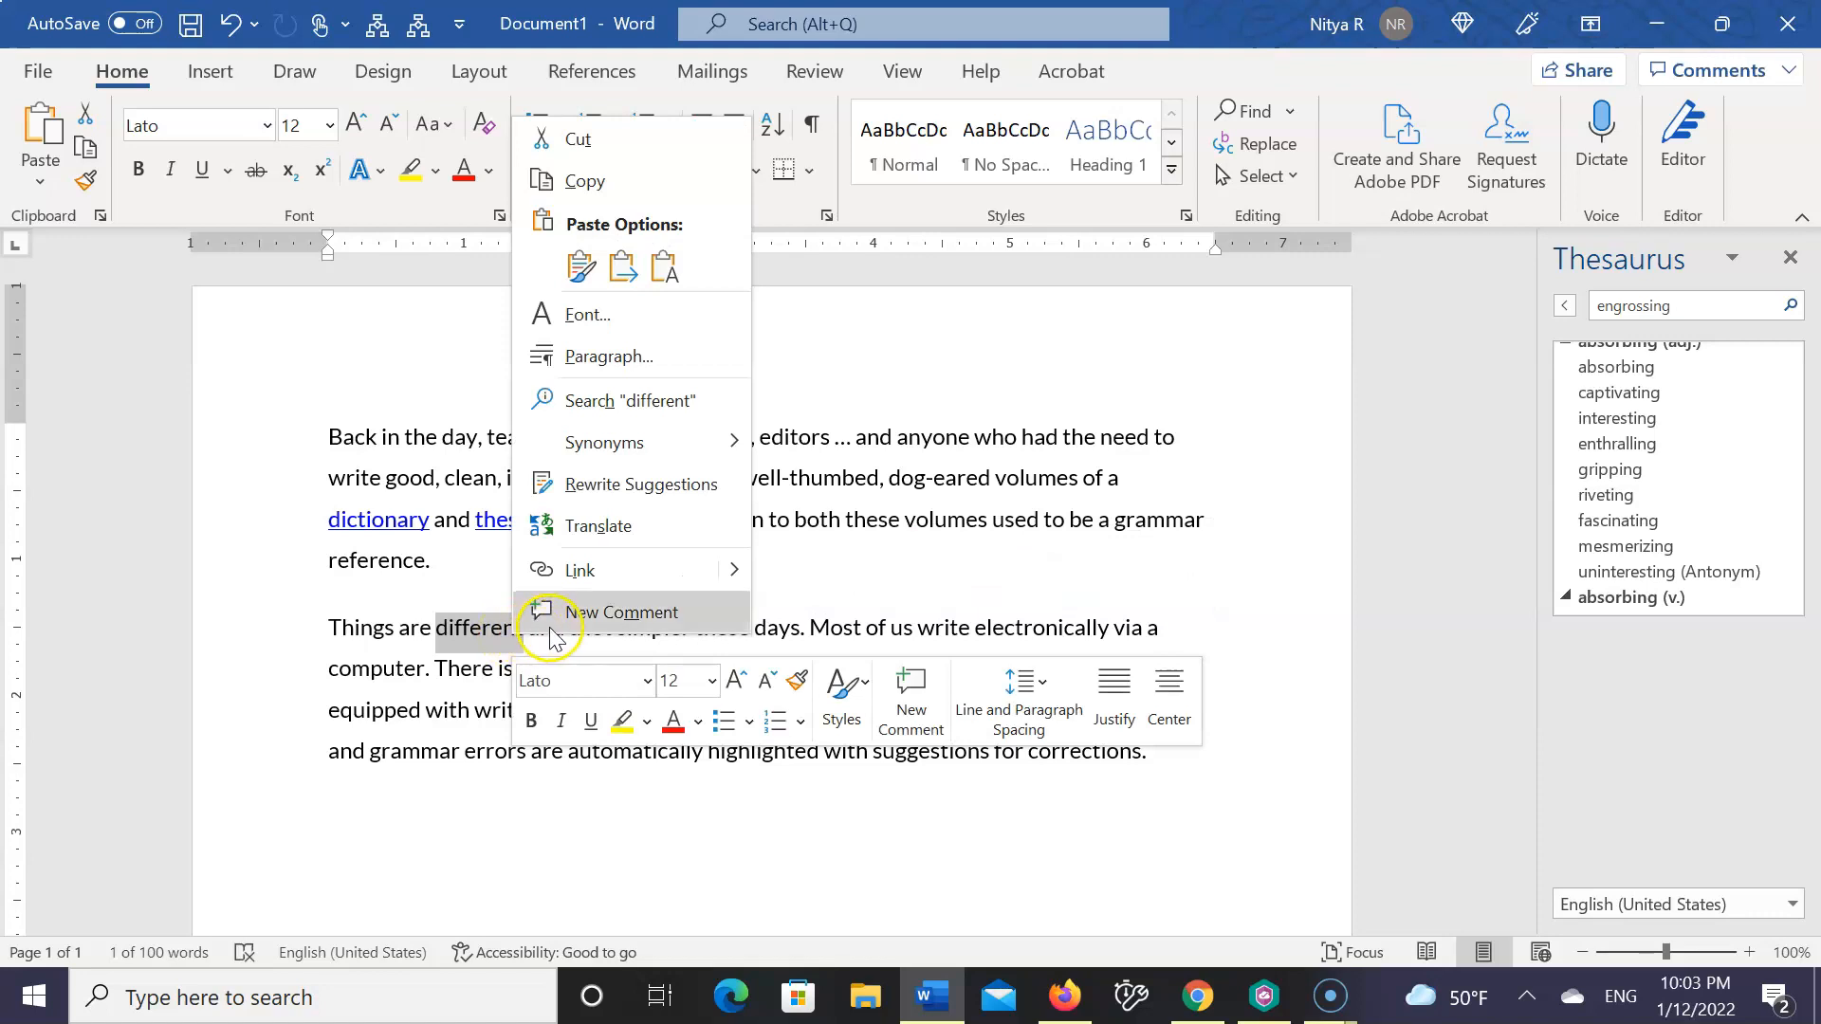
mouse_move(638, 461)
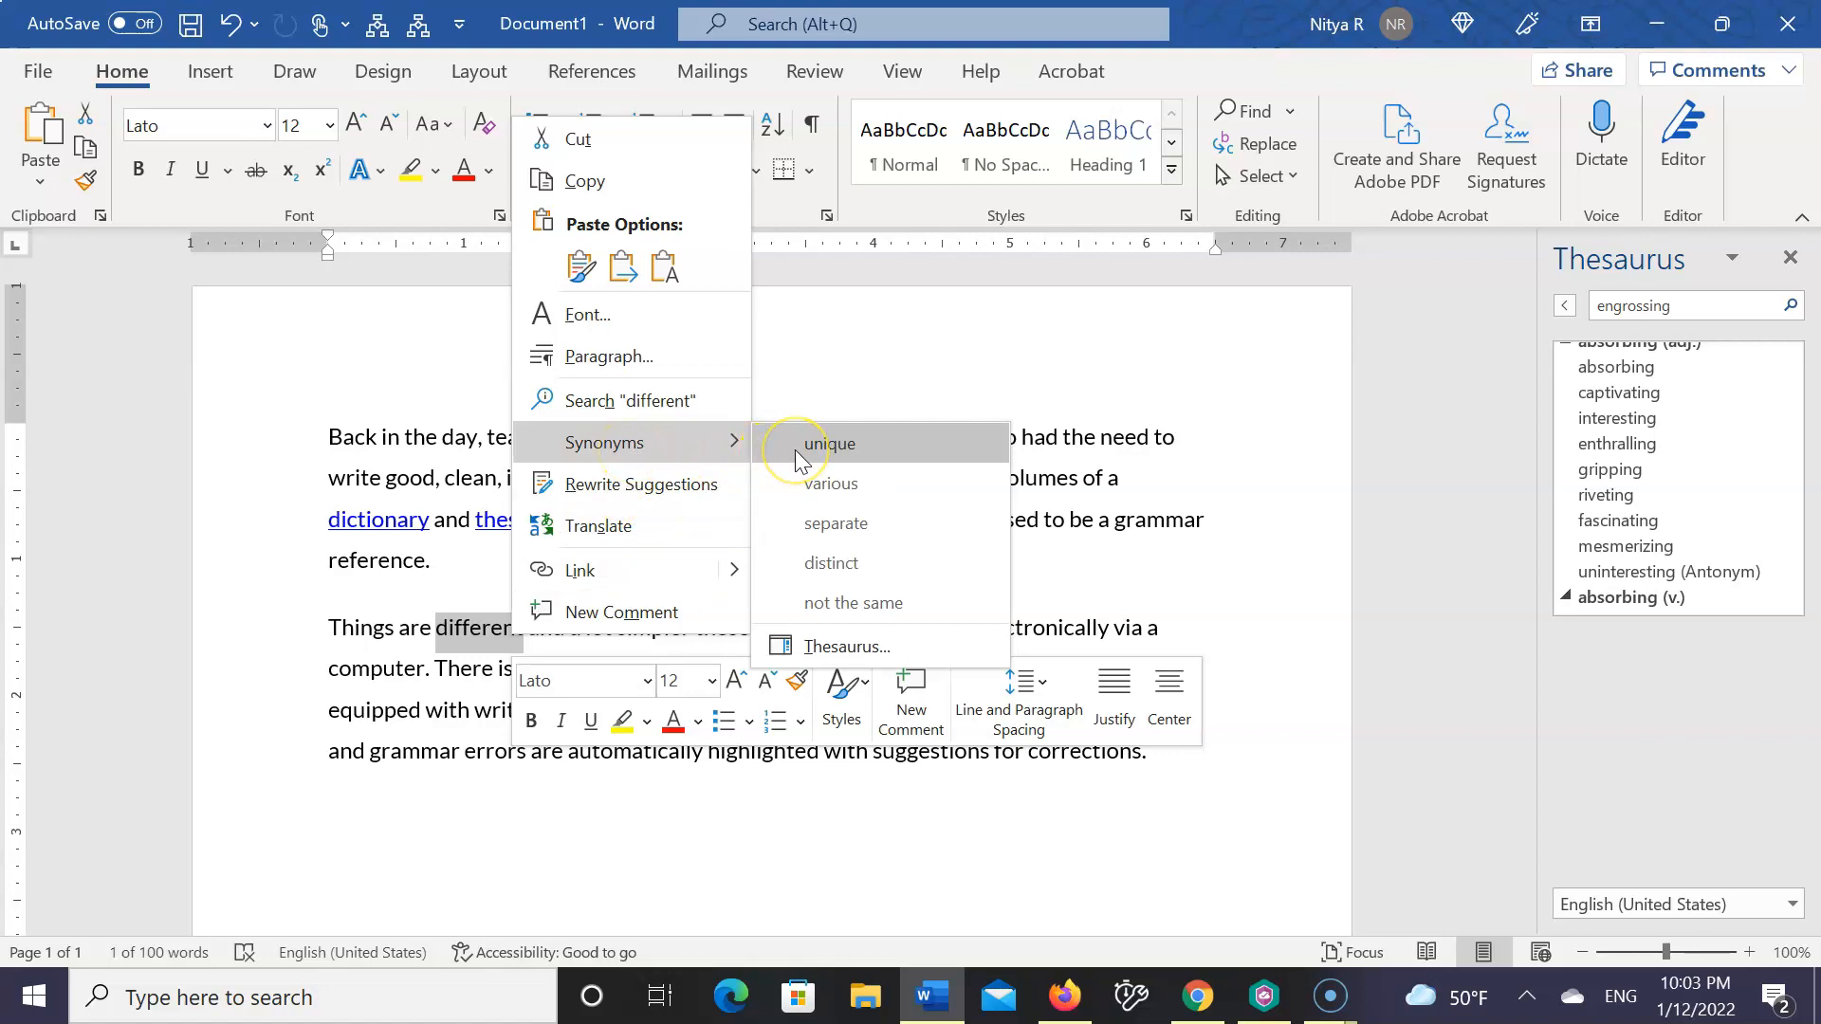
click(824, 604)
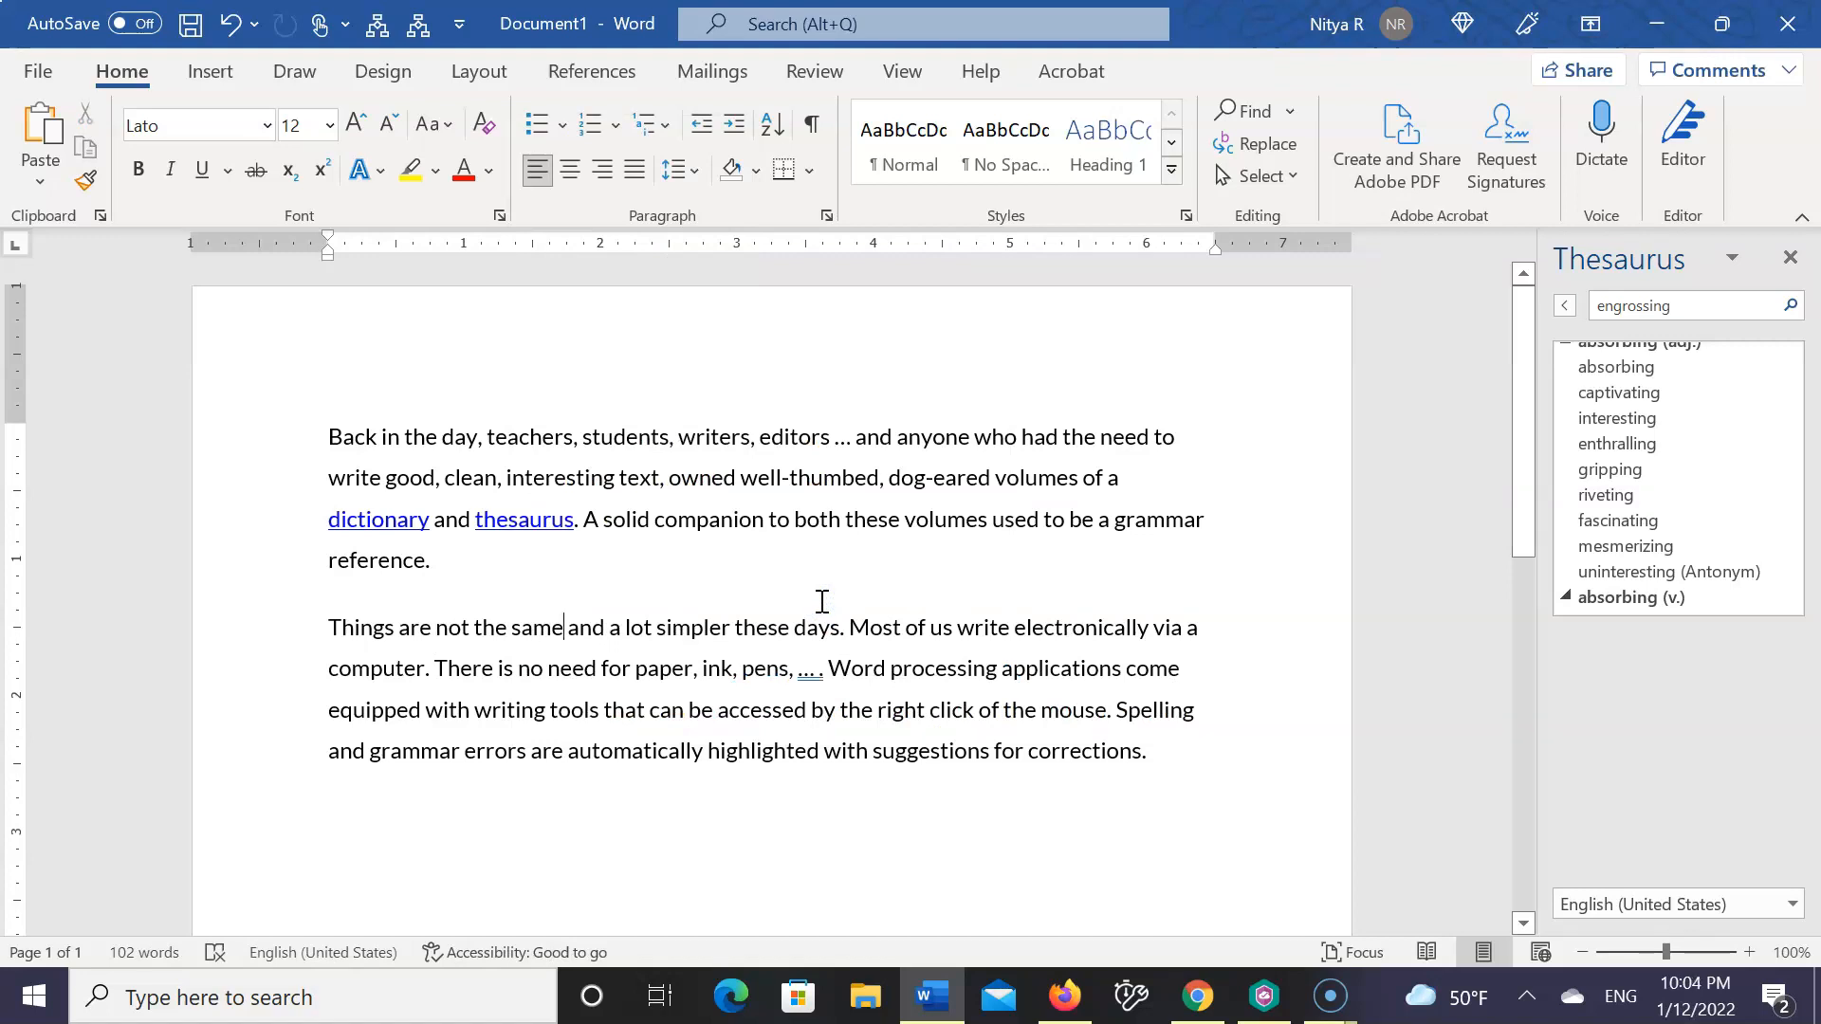
Delete the words "and a lot simpler" after "not the same" in the second paragraph
key(Delete)
key(Delete)
key(Delete)
key(Delete)
key(Delete)
key(Delete)
key(Delete)
key(Delete)
key(Delete)
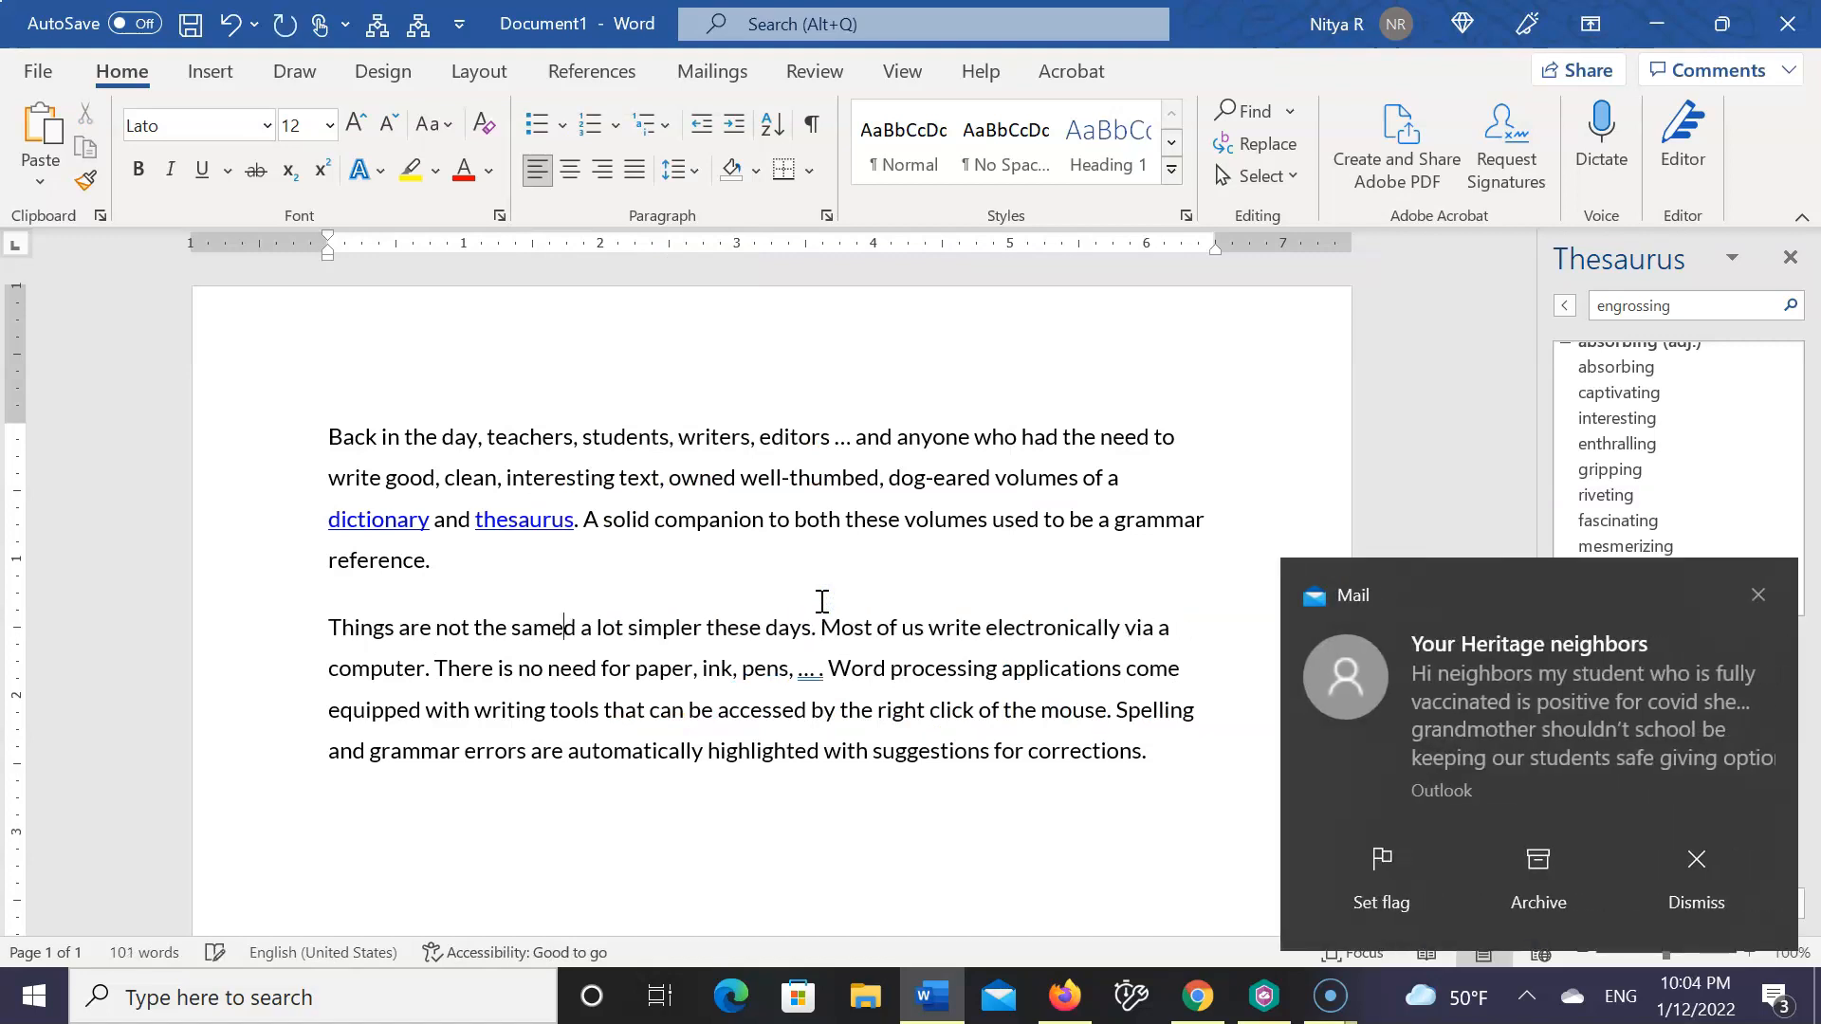
key(Delete)
key(Delete)
key(Delete)
key(Delete)
key(Delete)
key(Delete)
key(Delete)
key(Delete)
key(Delete)
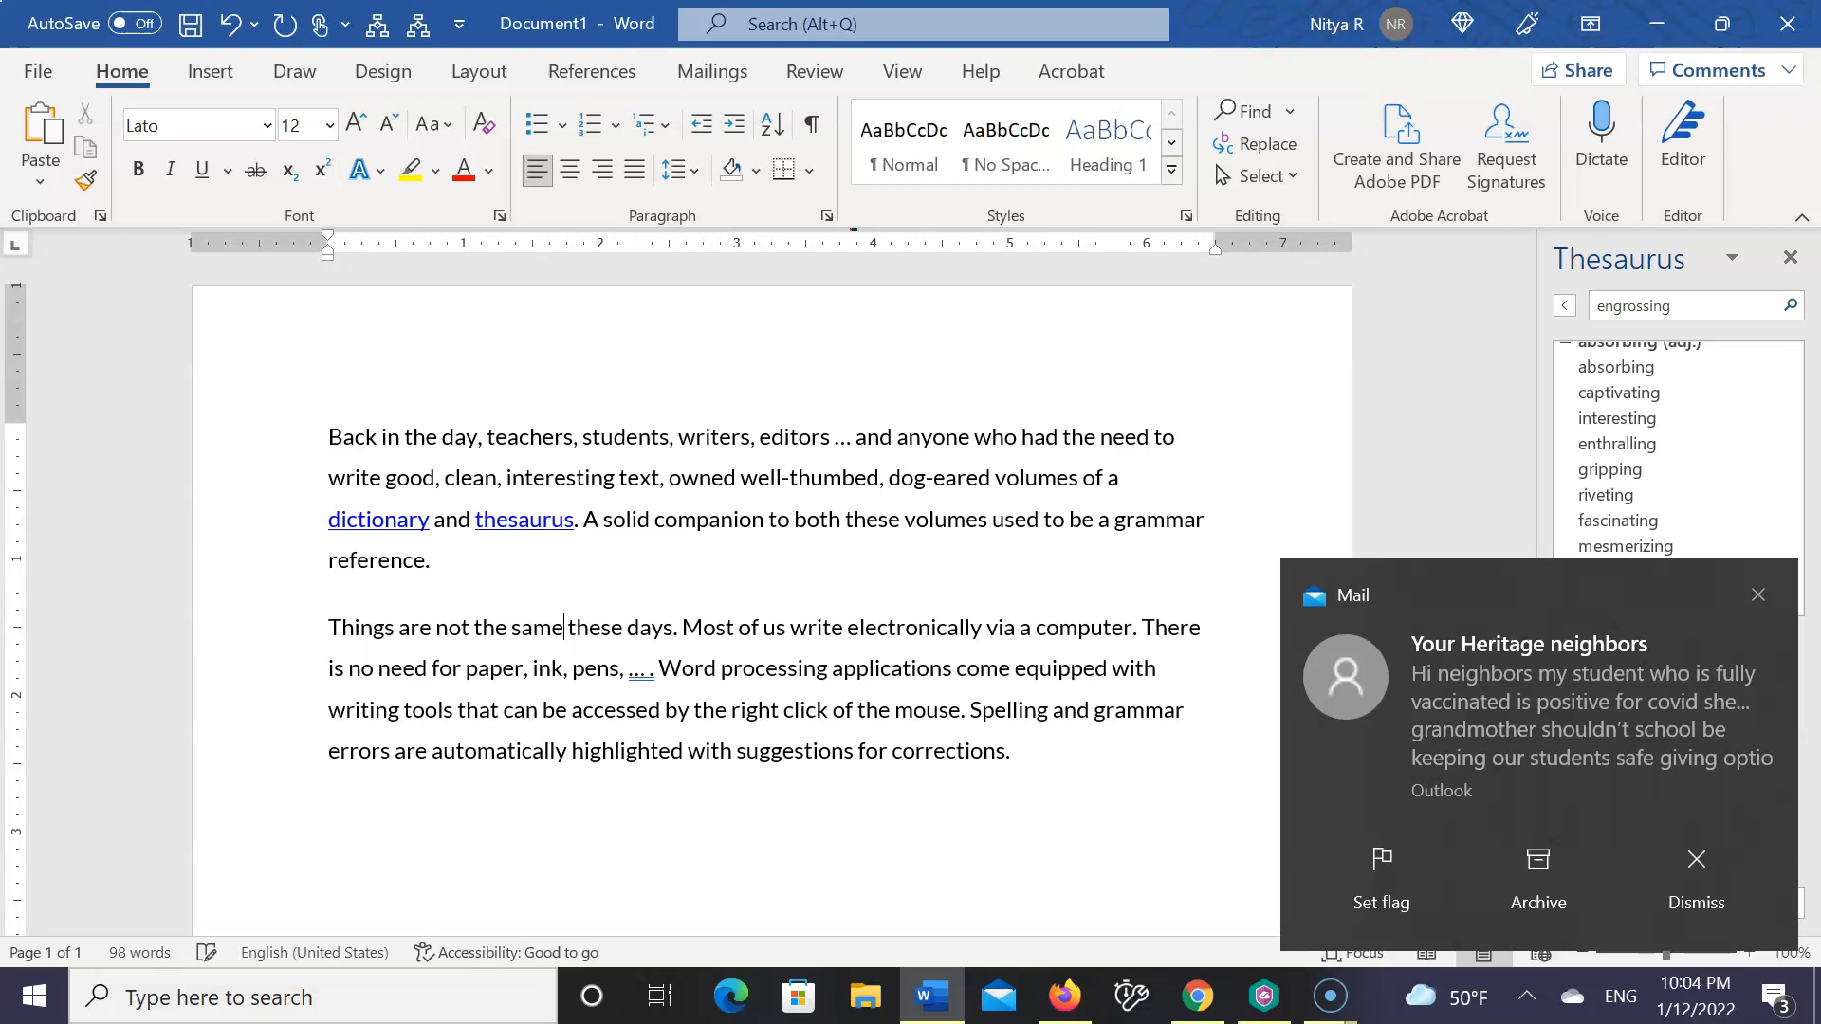
Insert the sentence "They are a lot simpler." after "these days." in the second paragraph
key(Right)
key(Right)
key(Right)
key(Right)
key(Right)
key(Right)
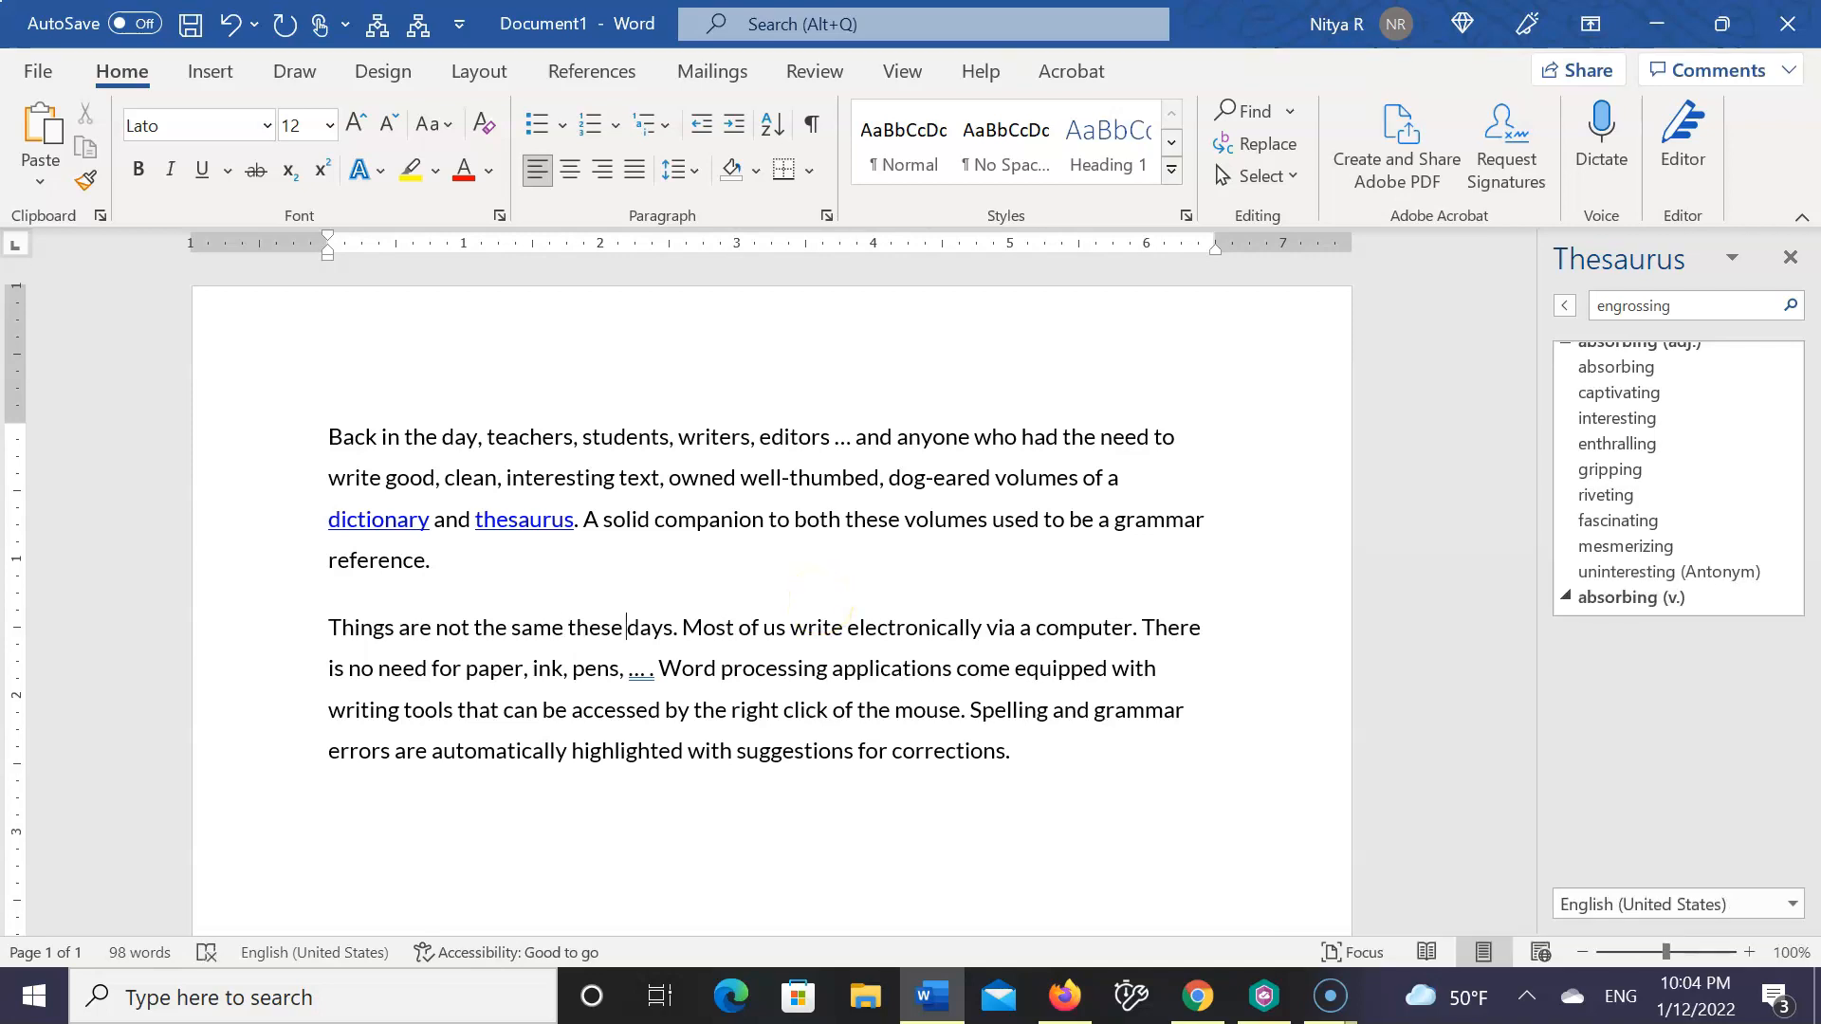
key(Right)
text(hey are a lot)
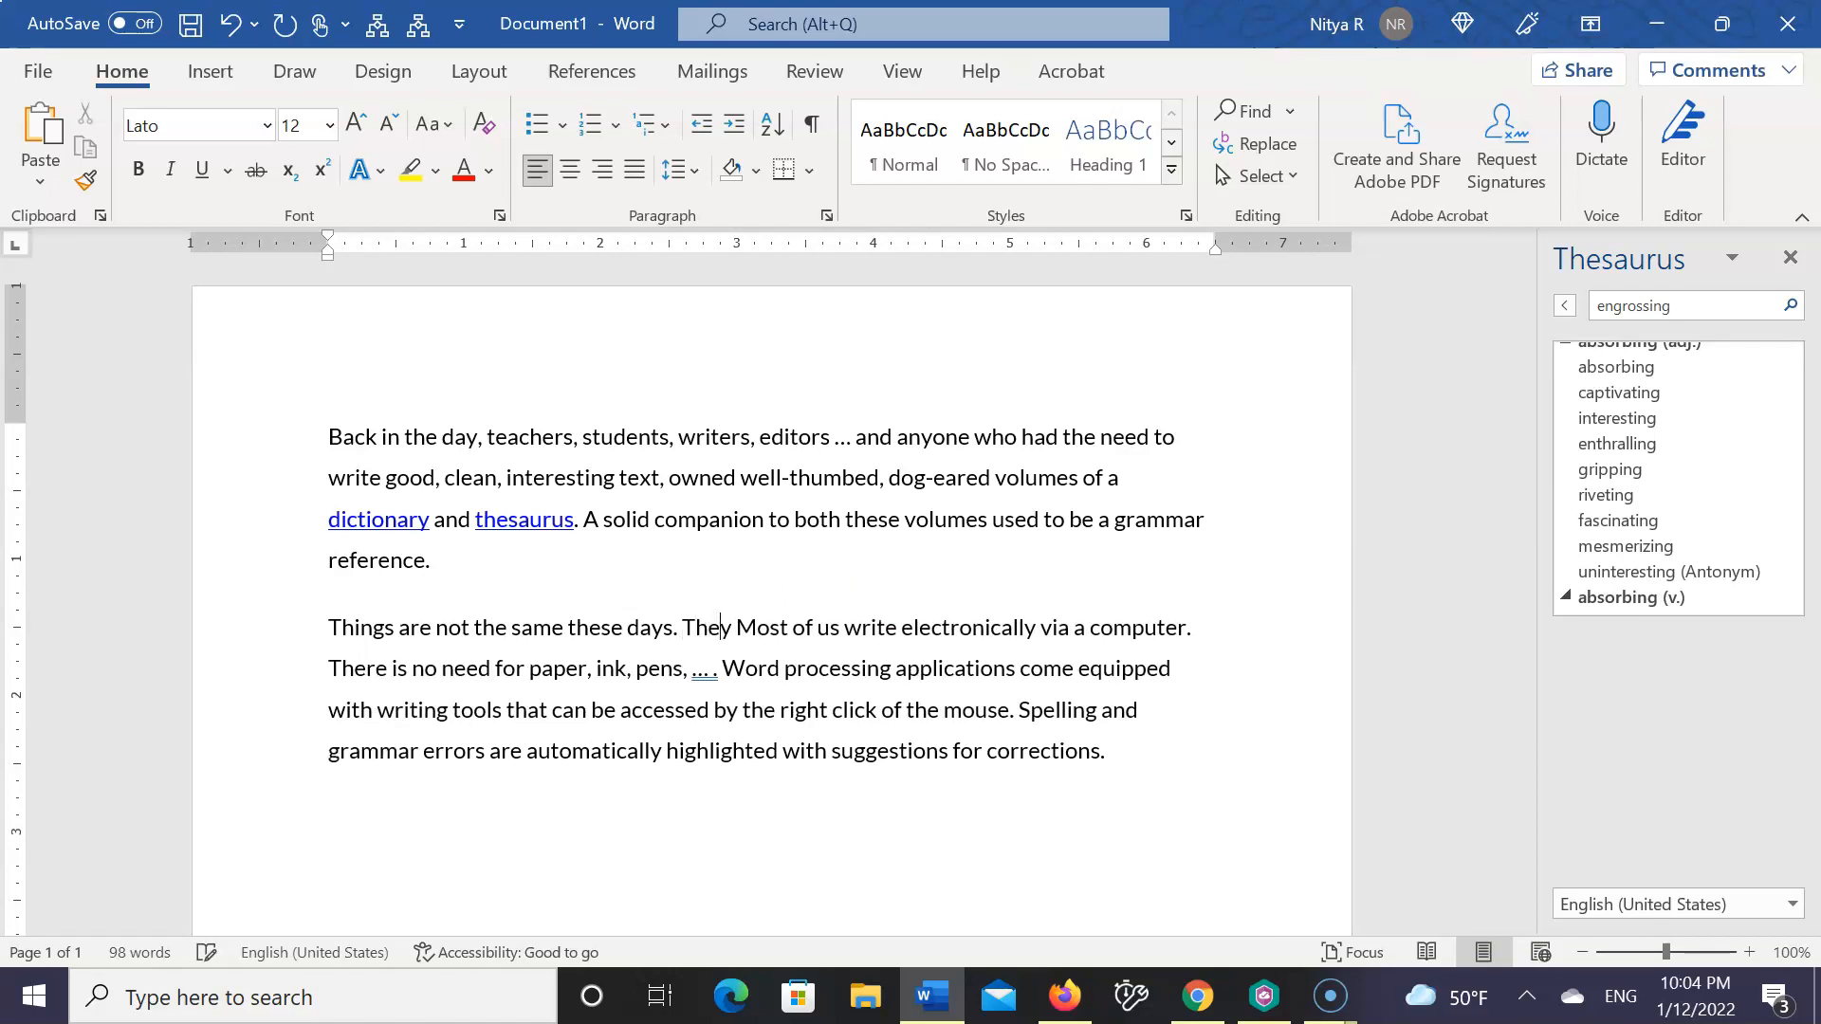
text( simpler.)
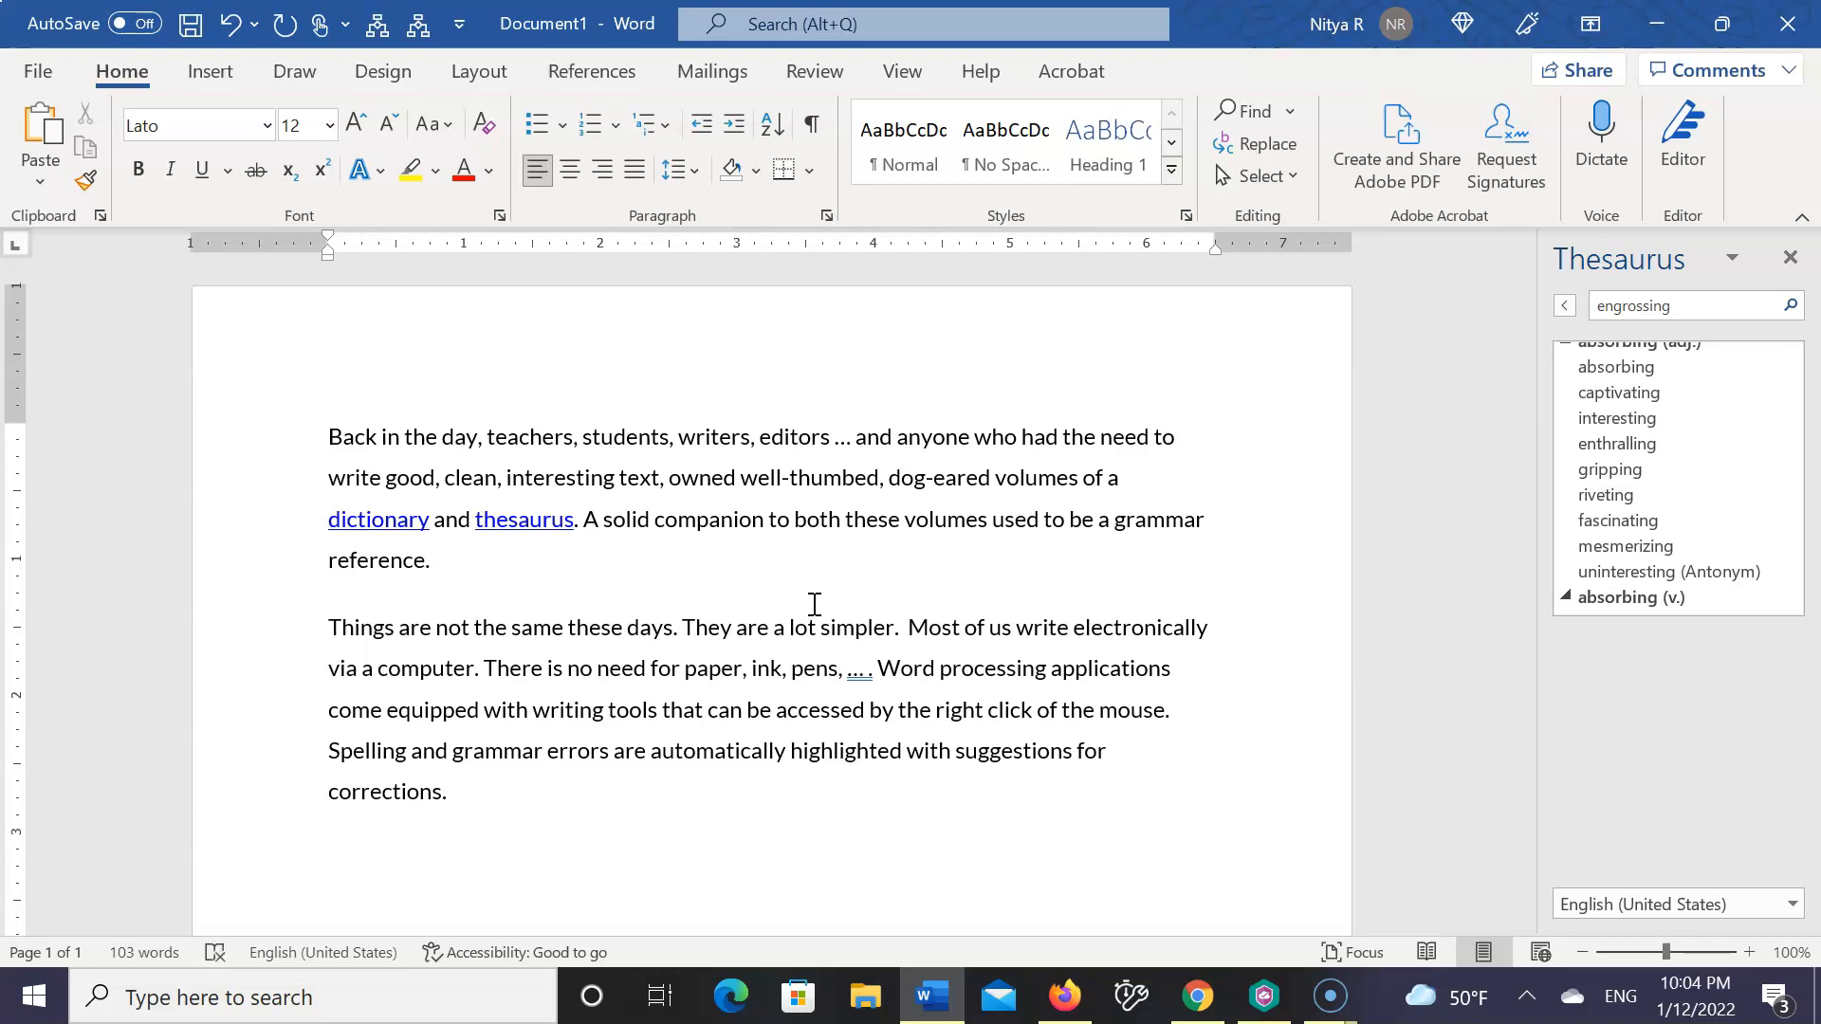
click(36, 994)
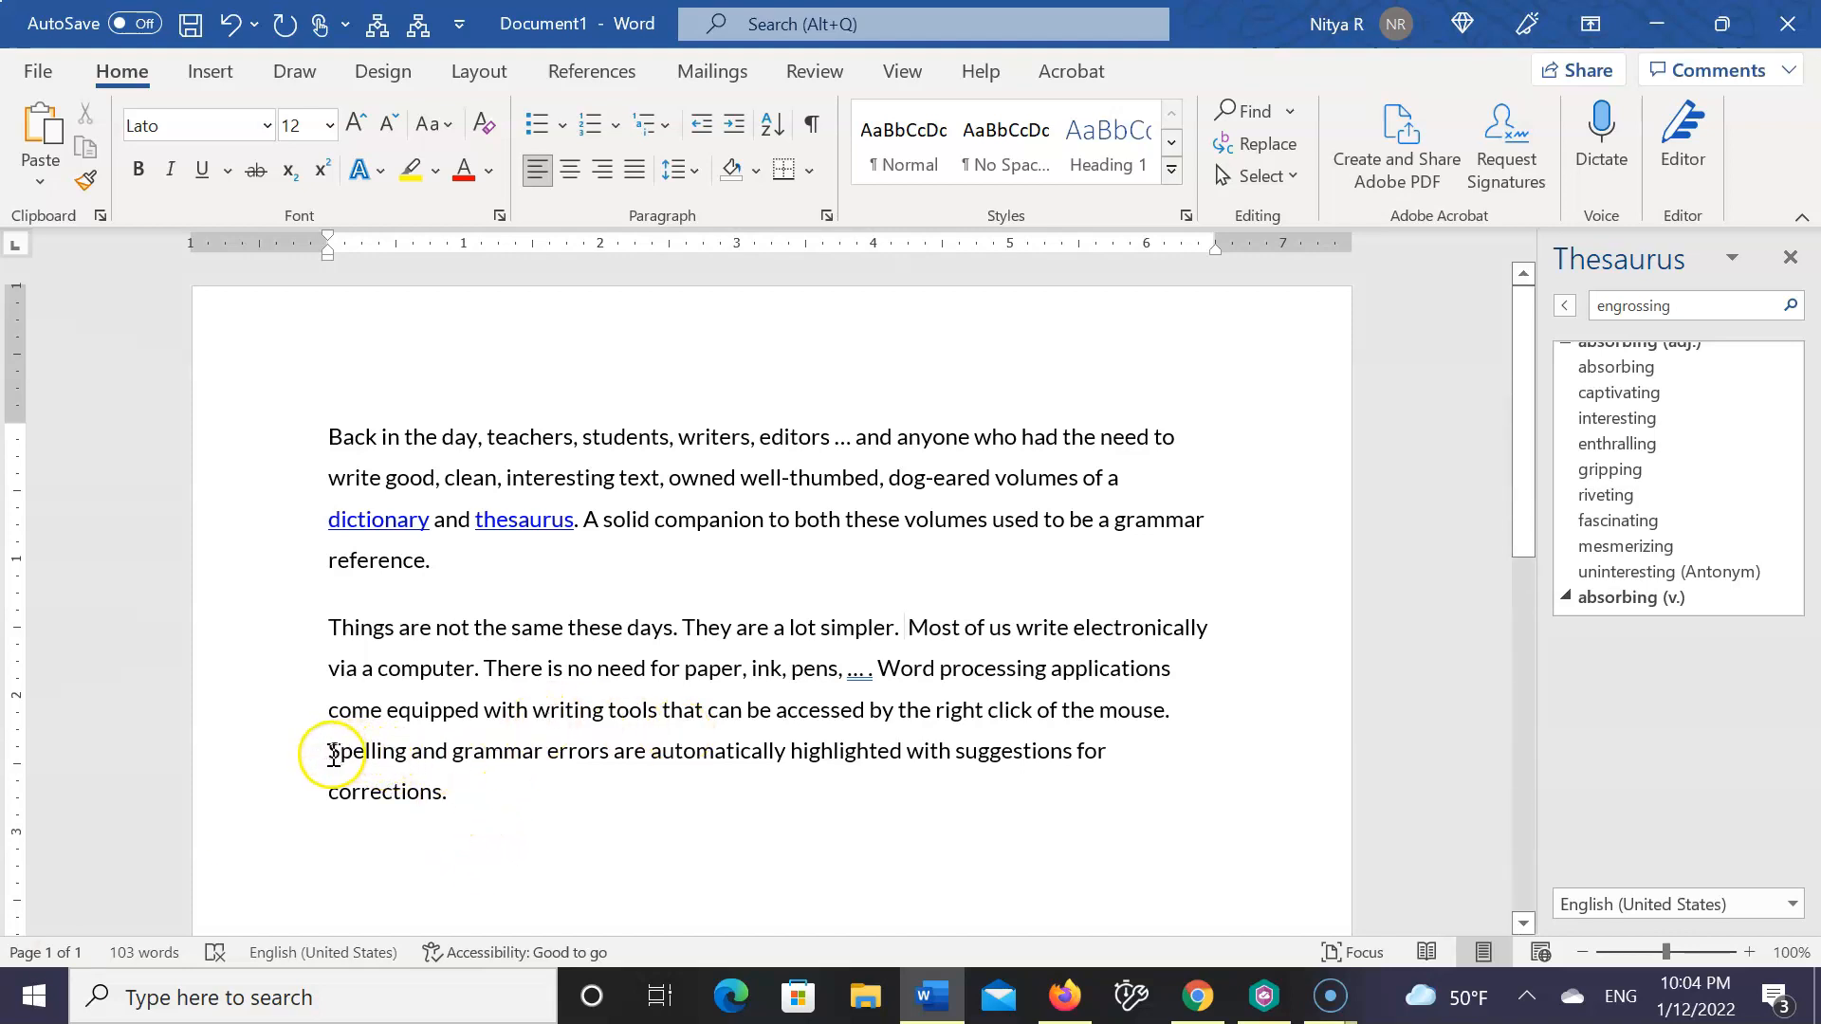
Add a third paragraph with deliberate misspellings: "Suppose that im typing something that has corrected because it has mmany mistake."
click(465, 791)
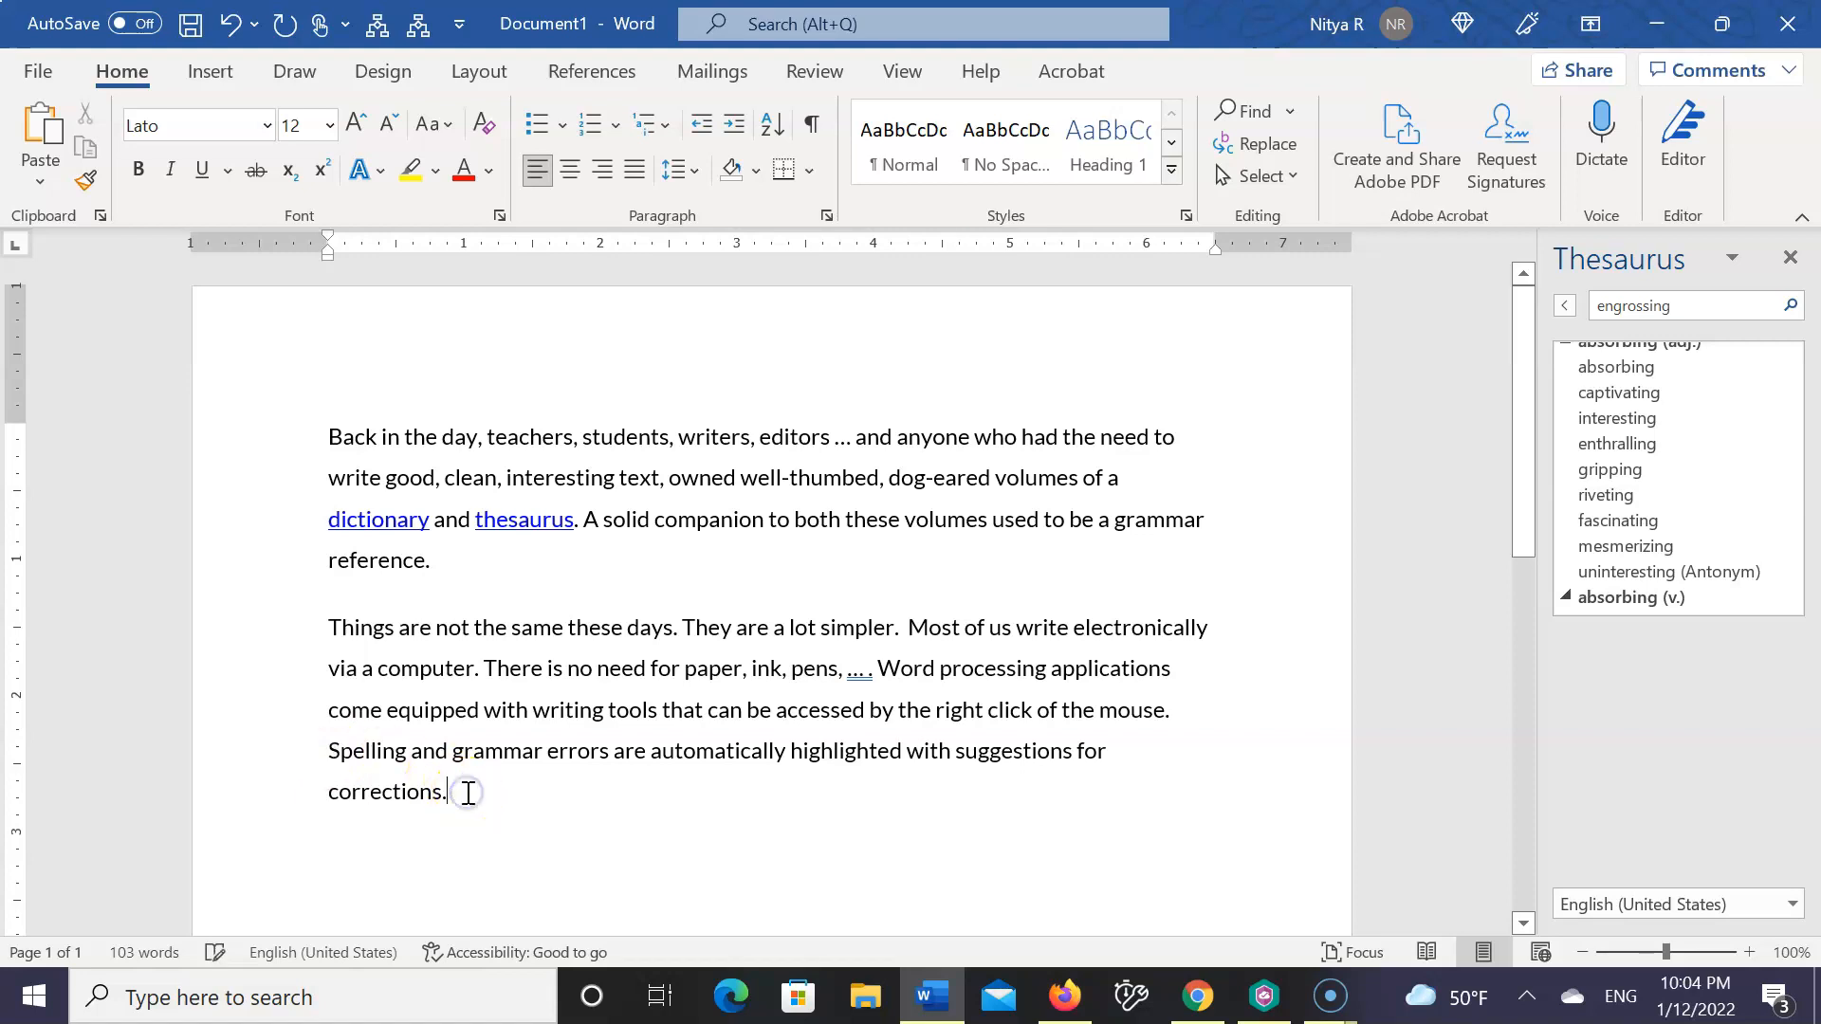
key(Return)
text(S)
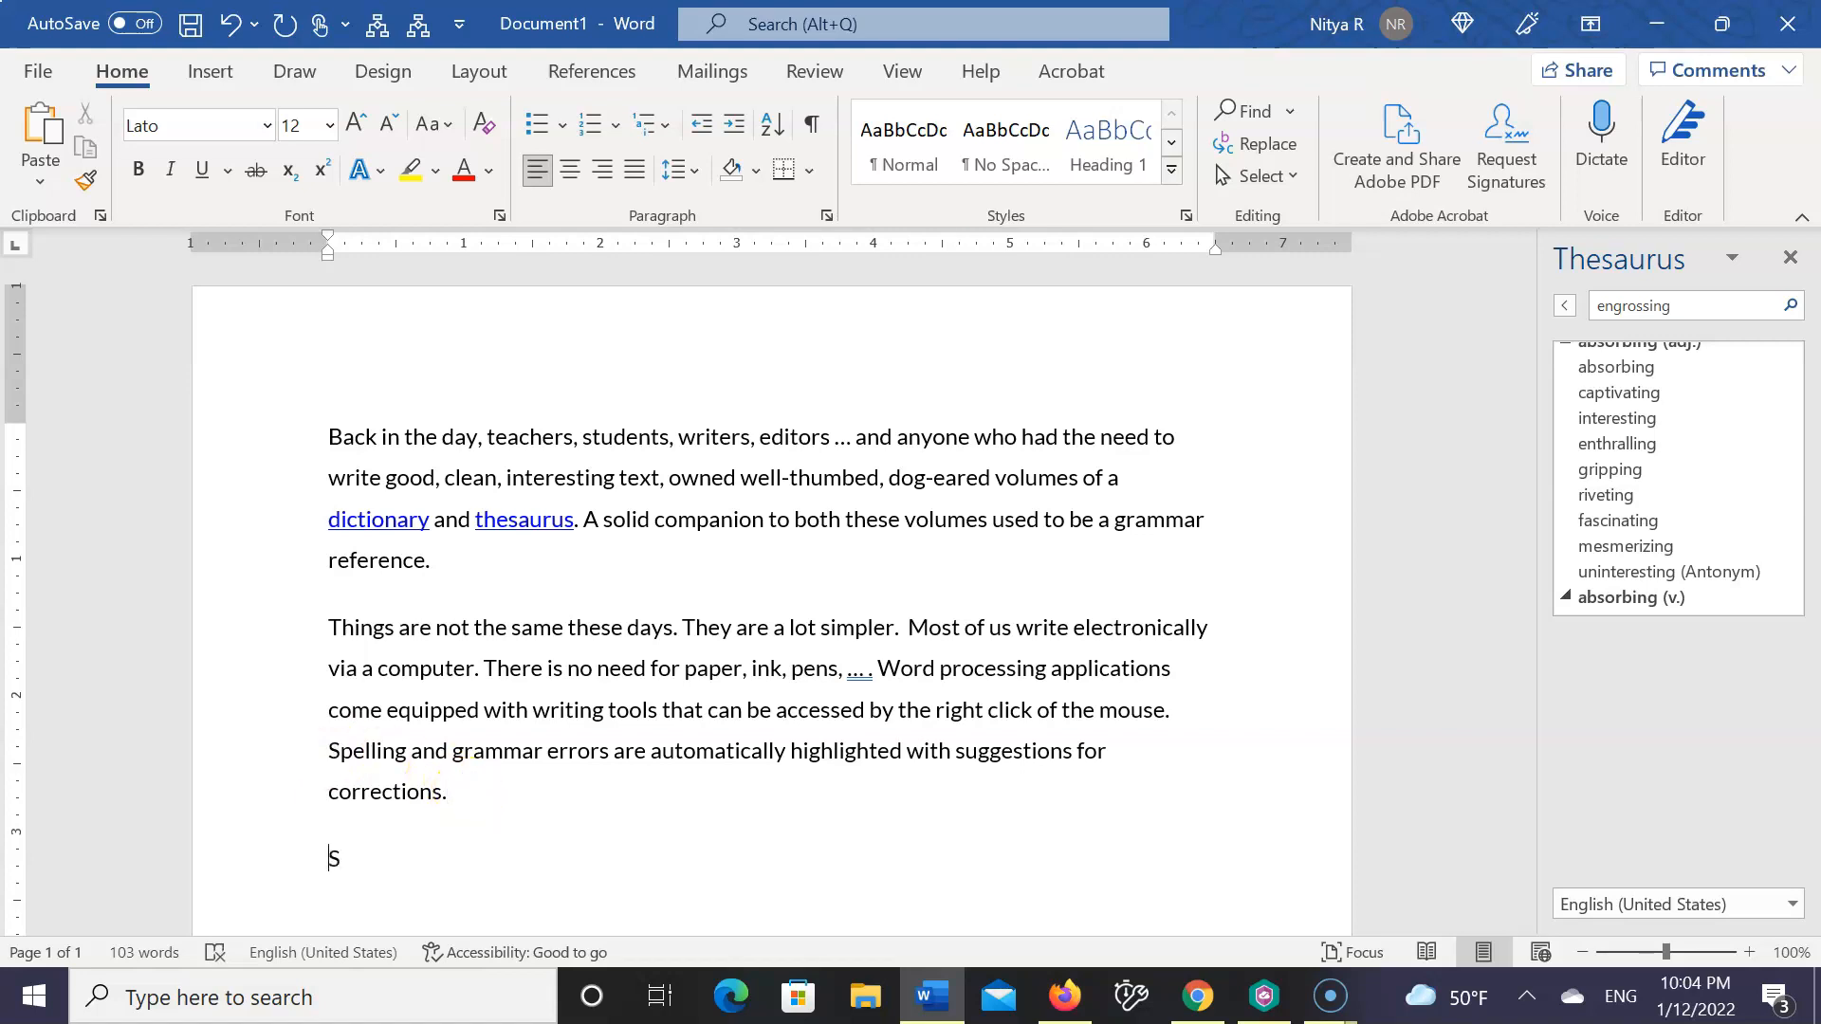
text(uppose)
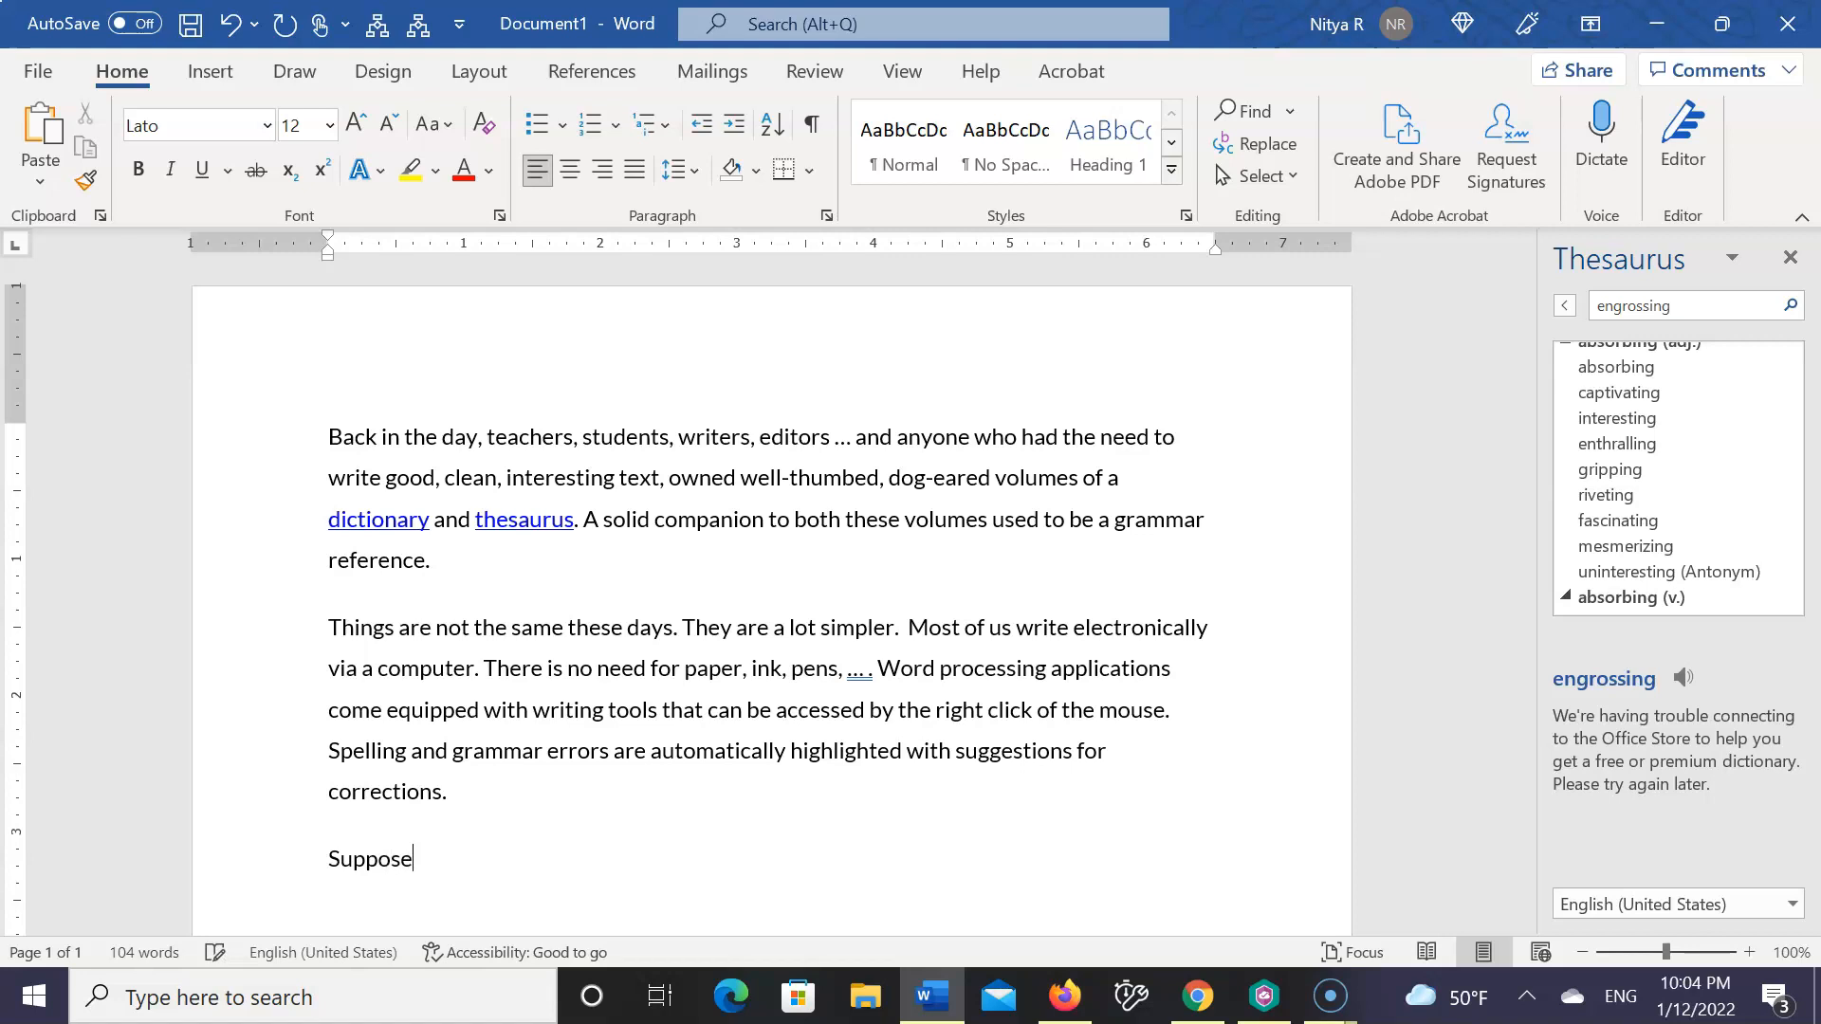
text( that im typeing so)
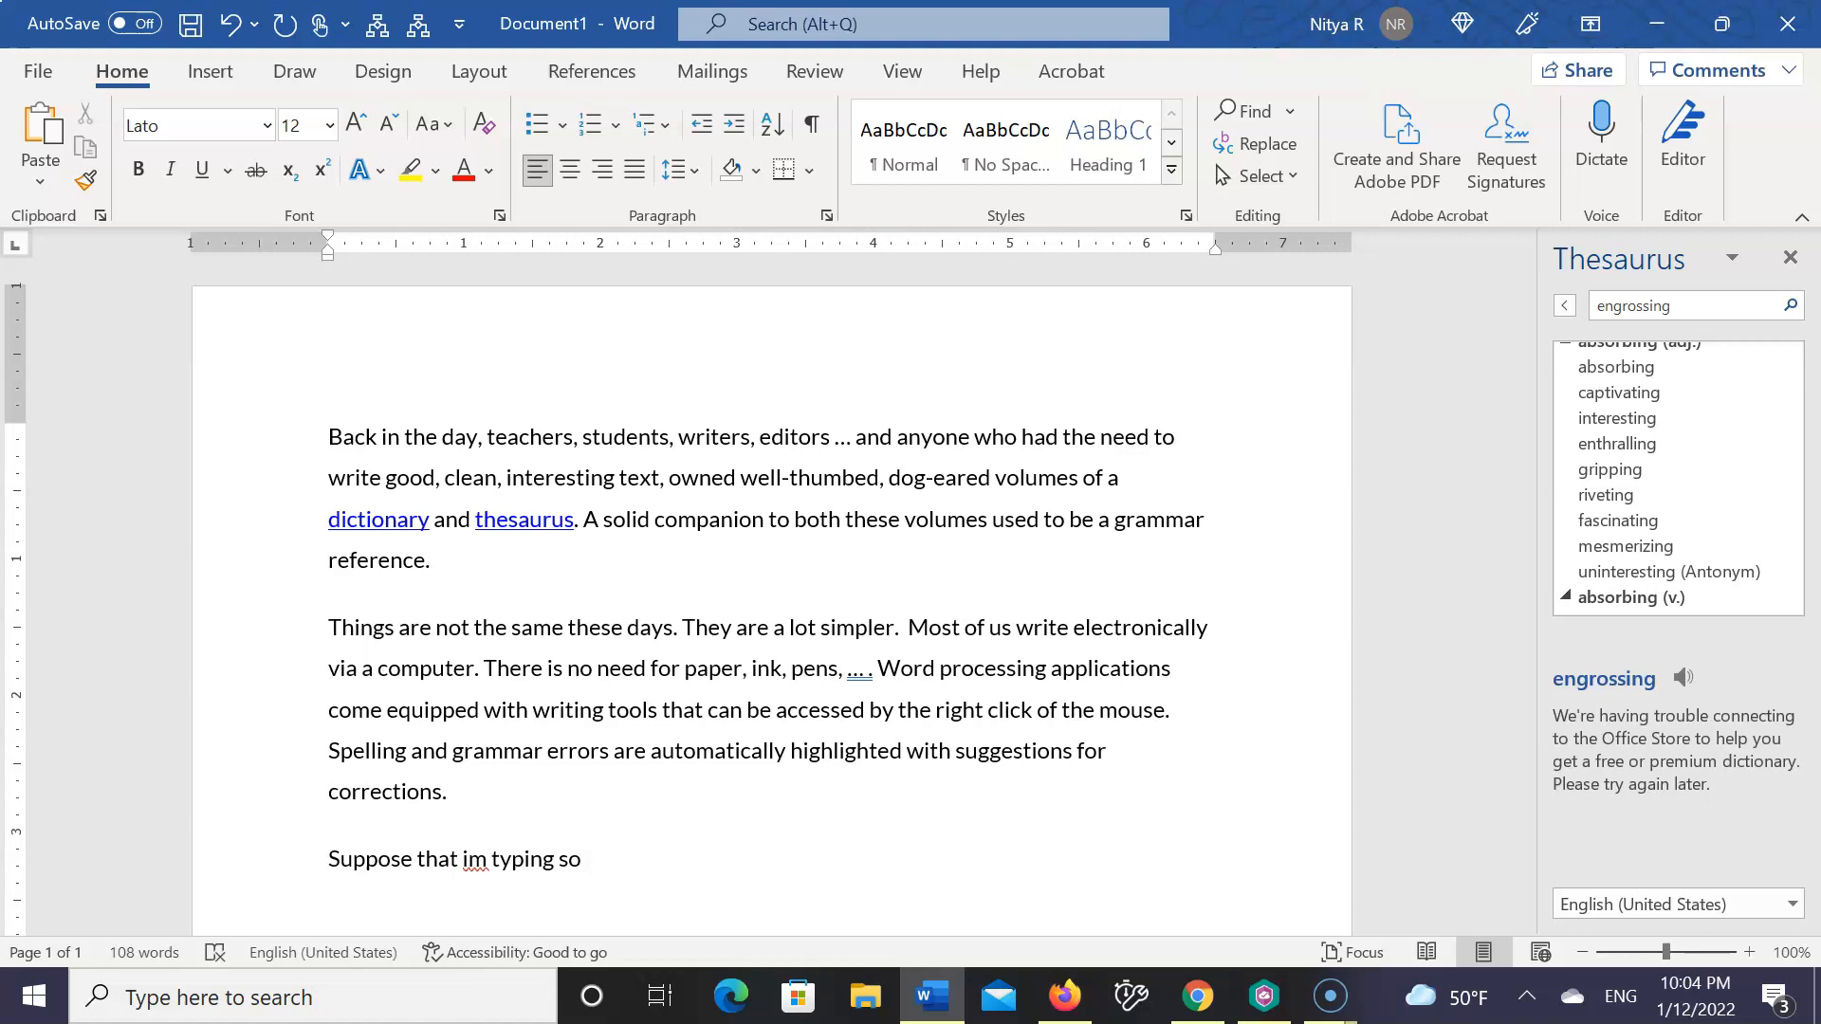
text(mething that has corrected)
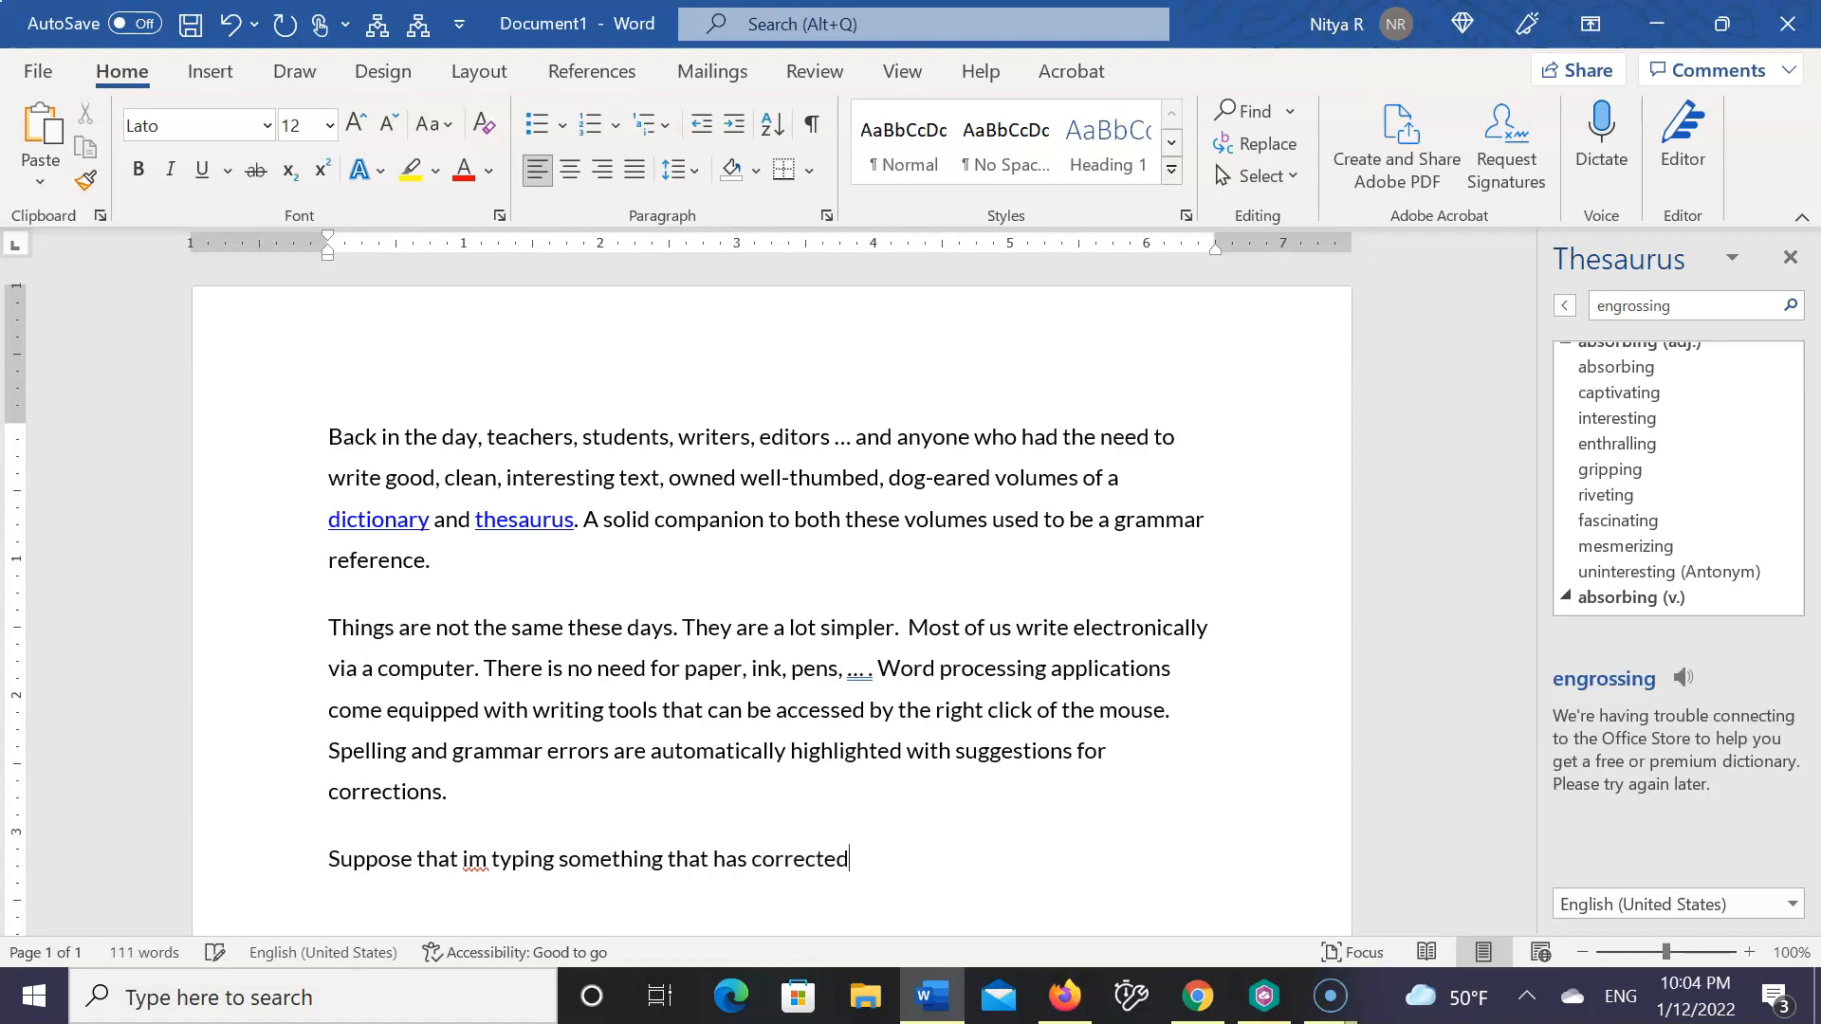
text( because it has m)
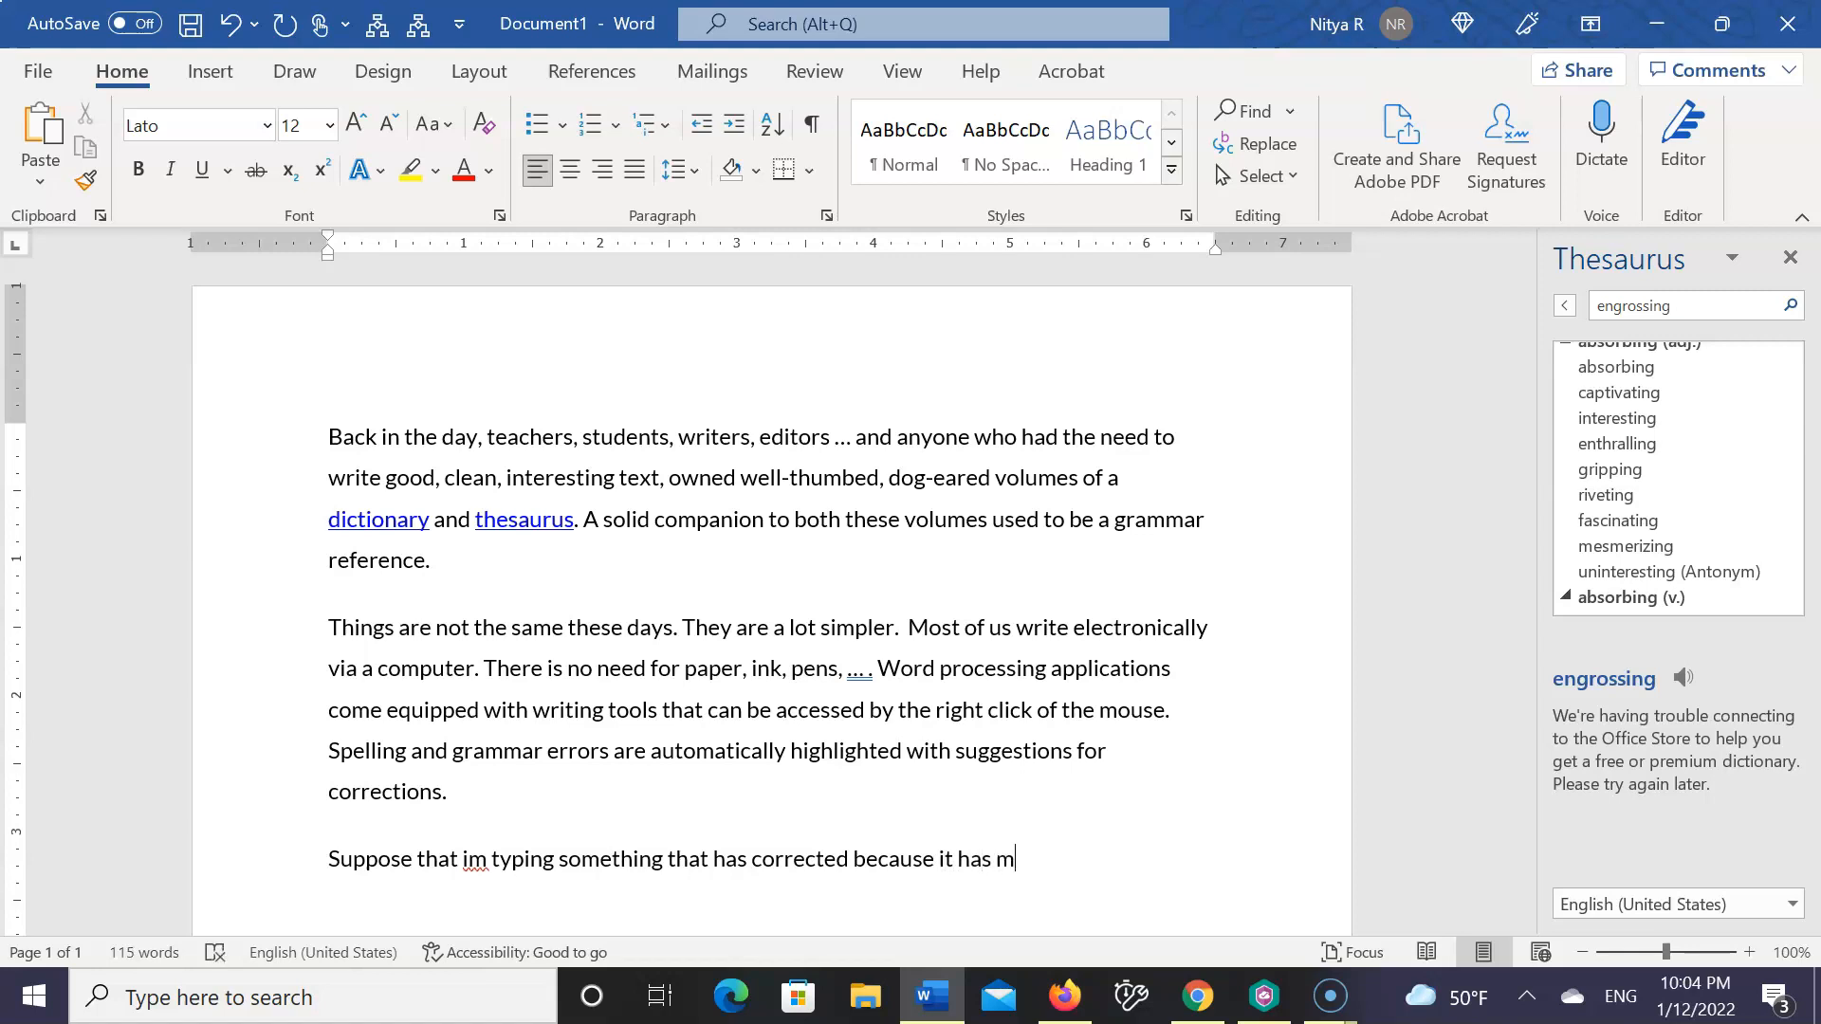
text(many mistake.)
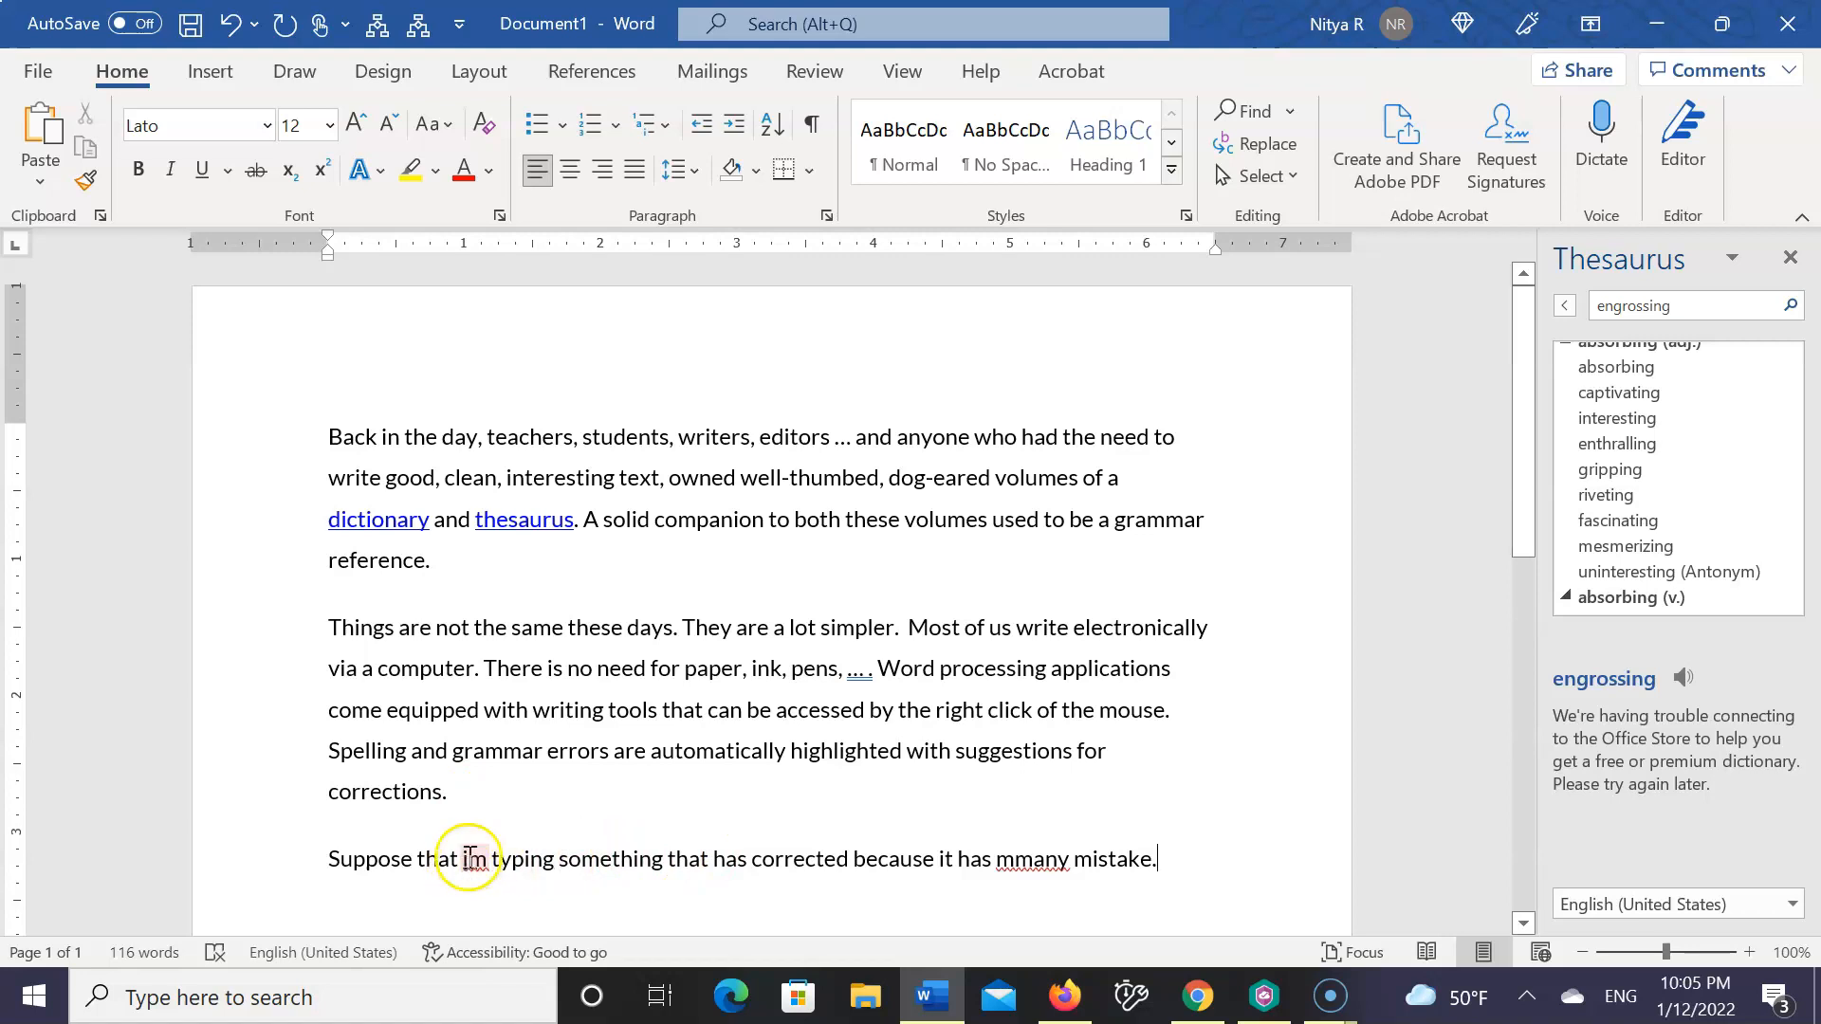
Correct the flagged words in the third paragraph to "I'm" and "many" using the spelling suggestions, and change "mistake" to "mistakes"
right_click(470, 858)
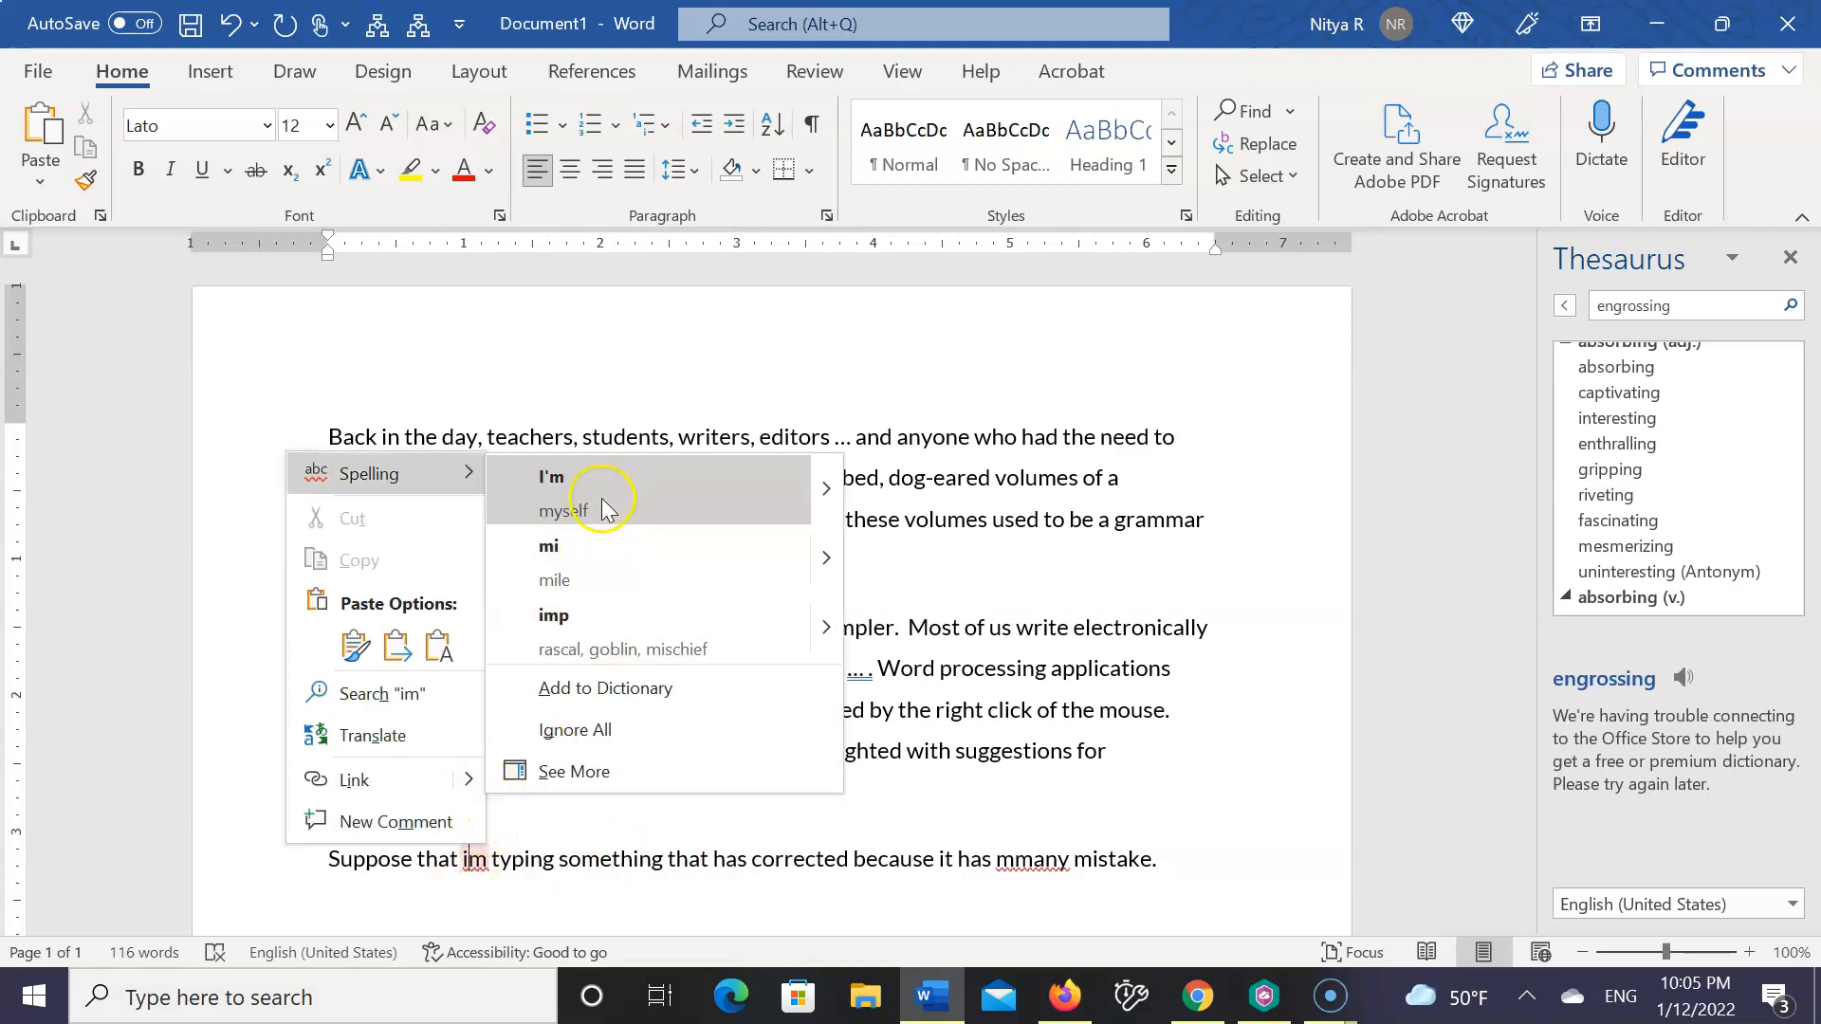
click(601, 491)
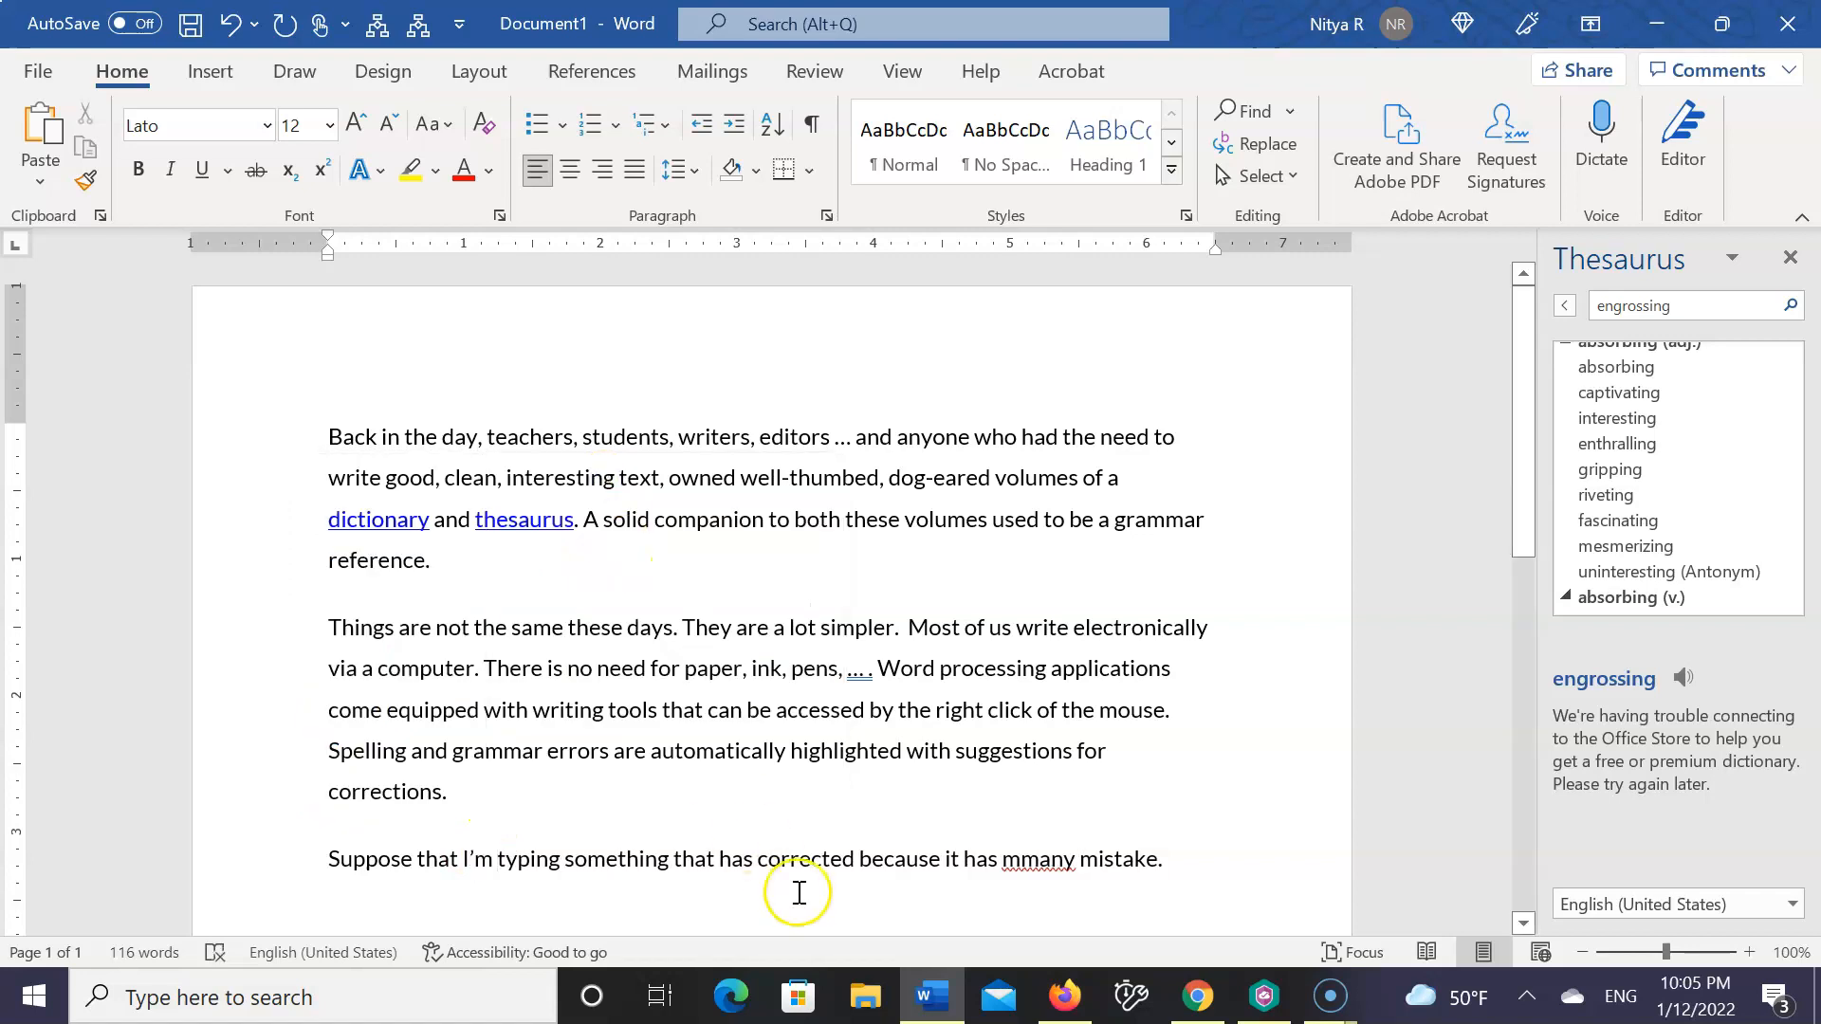
right_click(1016, 856)
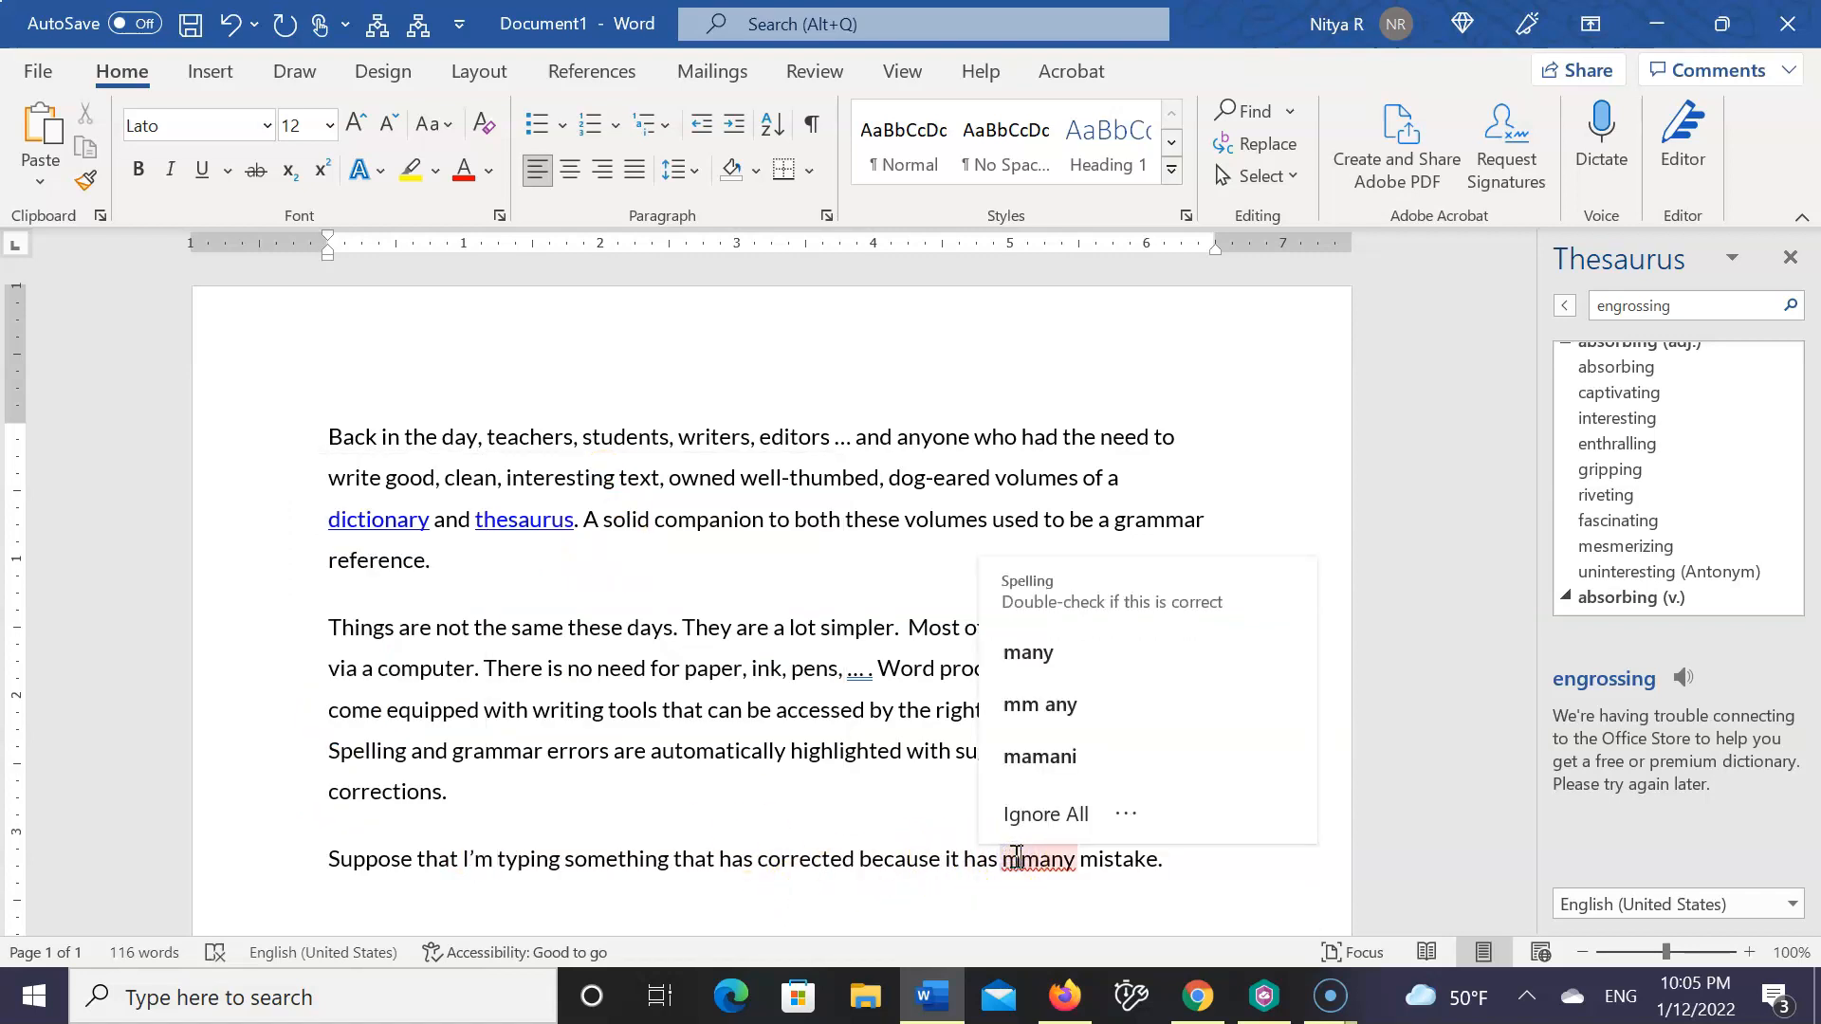
click(1037, 654)
click(1142, 861)
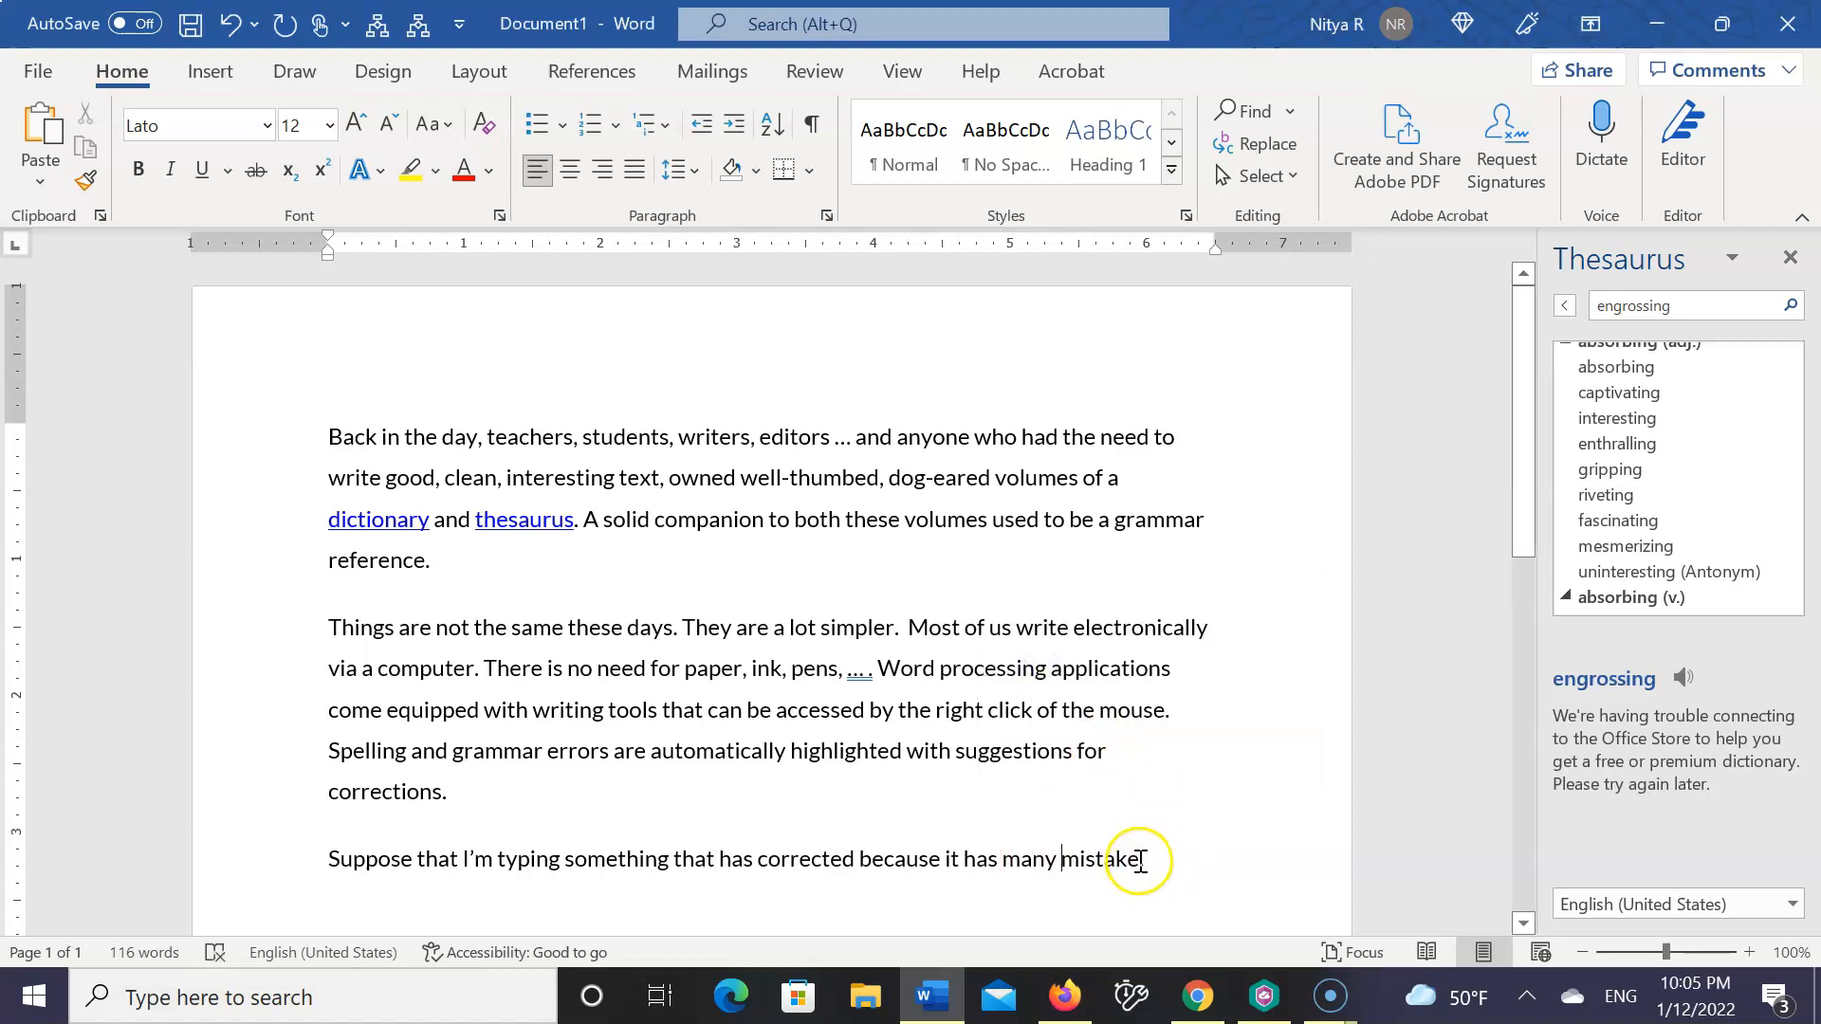
text(s.)
Start a fourth paragraph with the deliberately misspelled text "The mistke will has a red underline"
scroll(770, 598, down, 1)
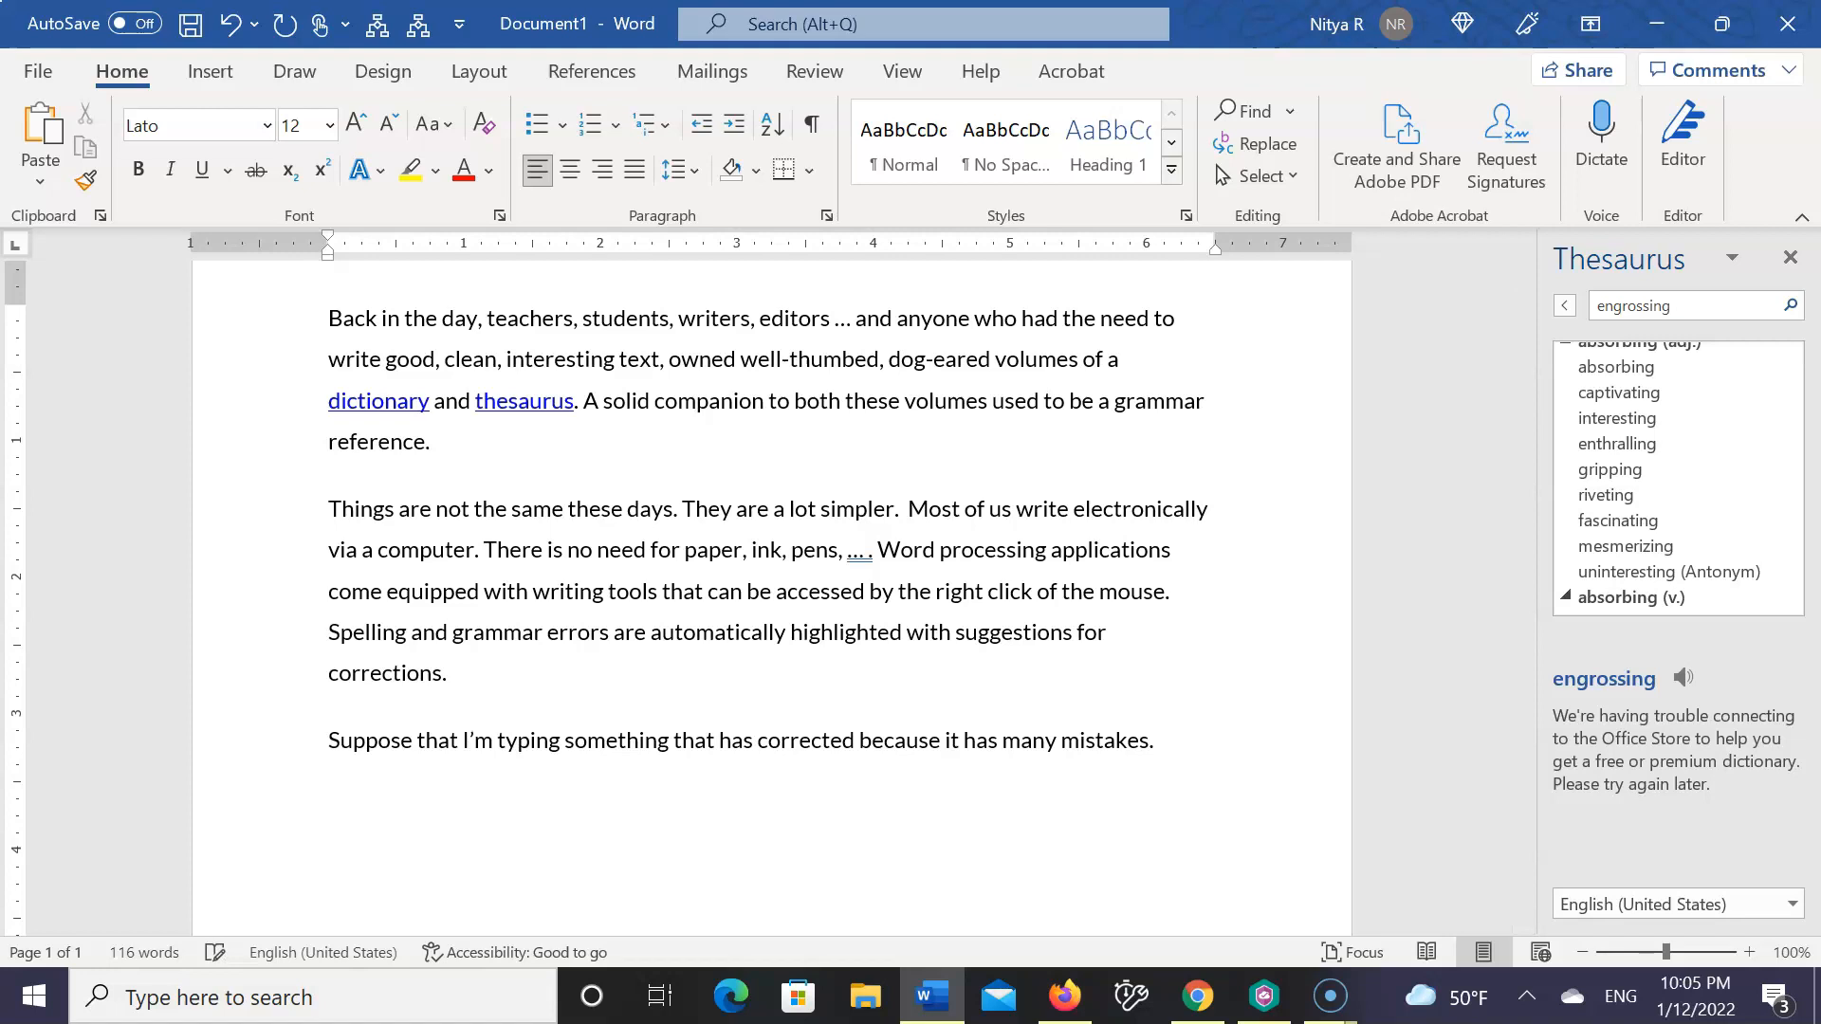
text(The mistke wi)
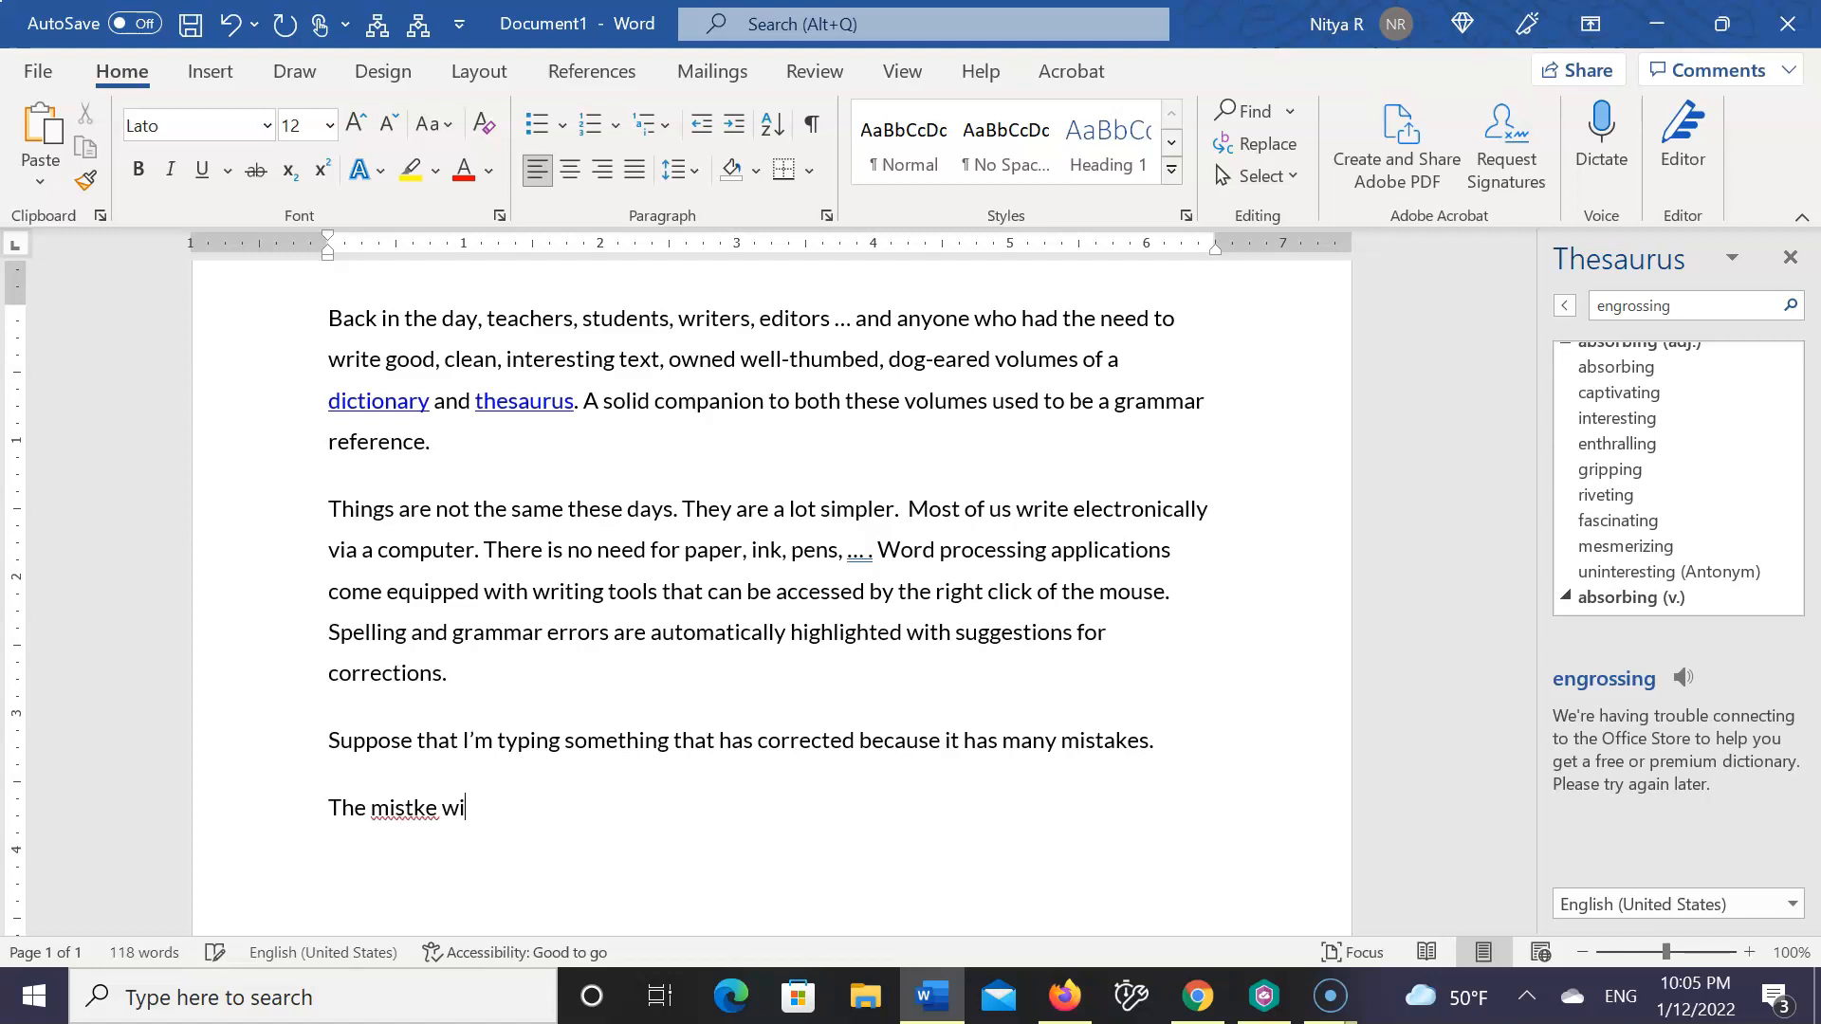
text(ll has a red underline)
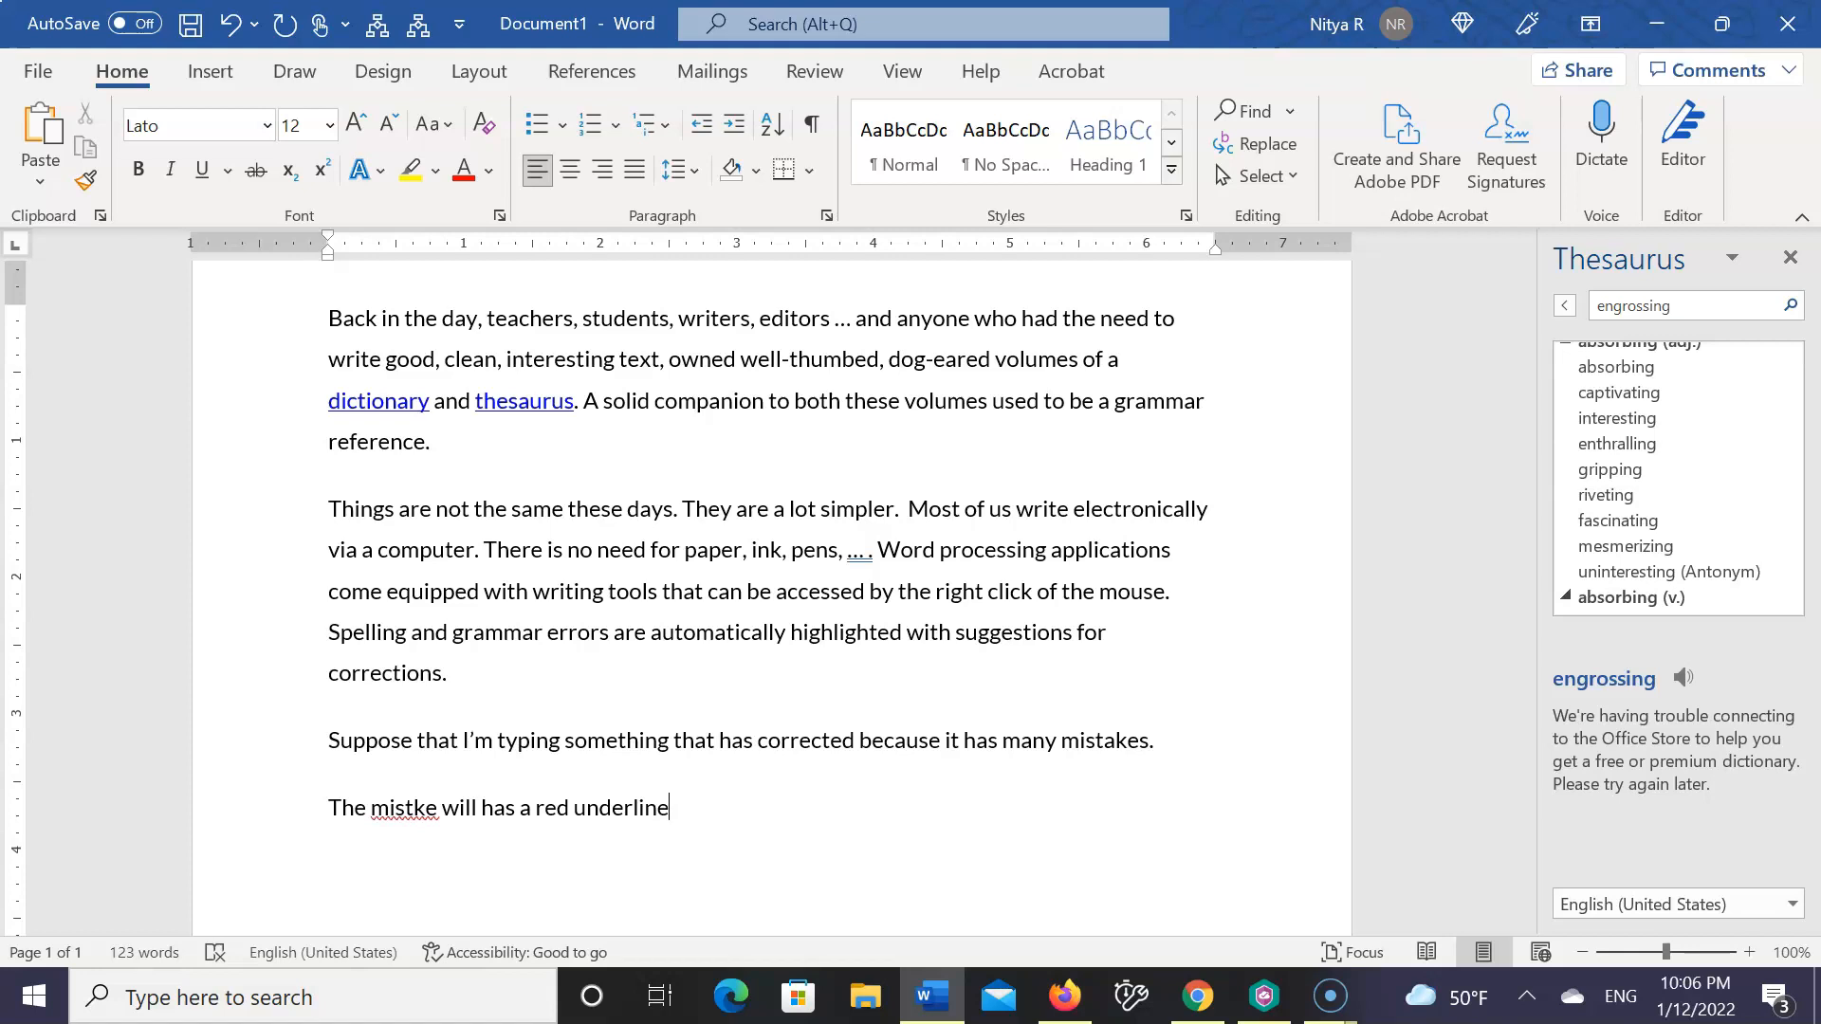
End that sentence with a period and add "This means spelling mistke." with the same misspelling
text(. This means spelling e)
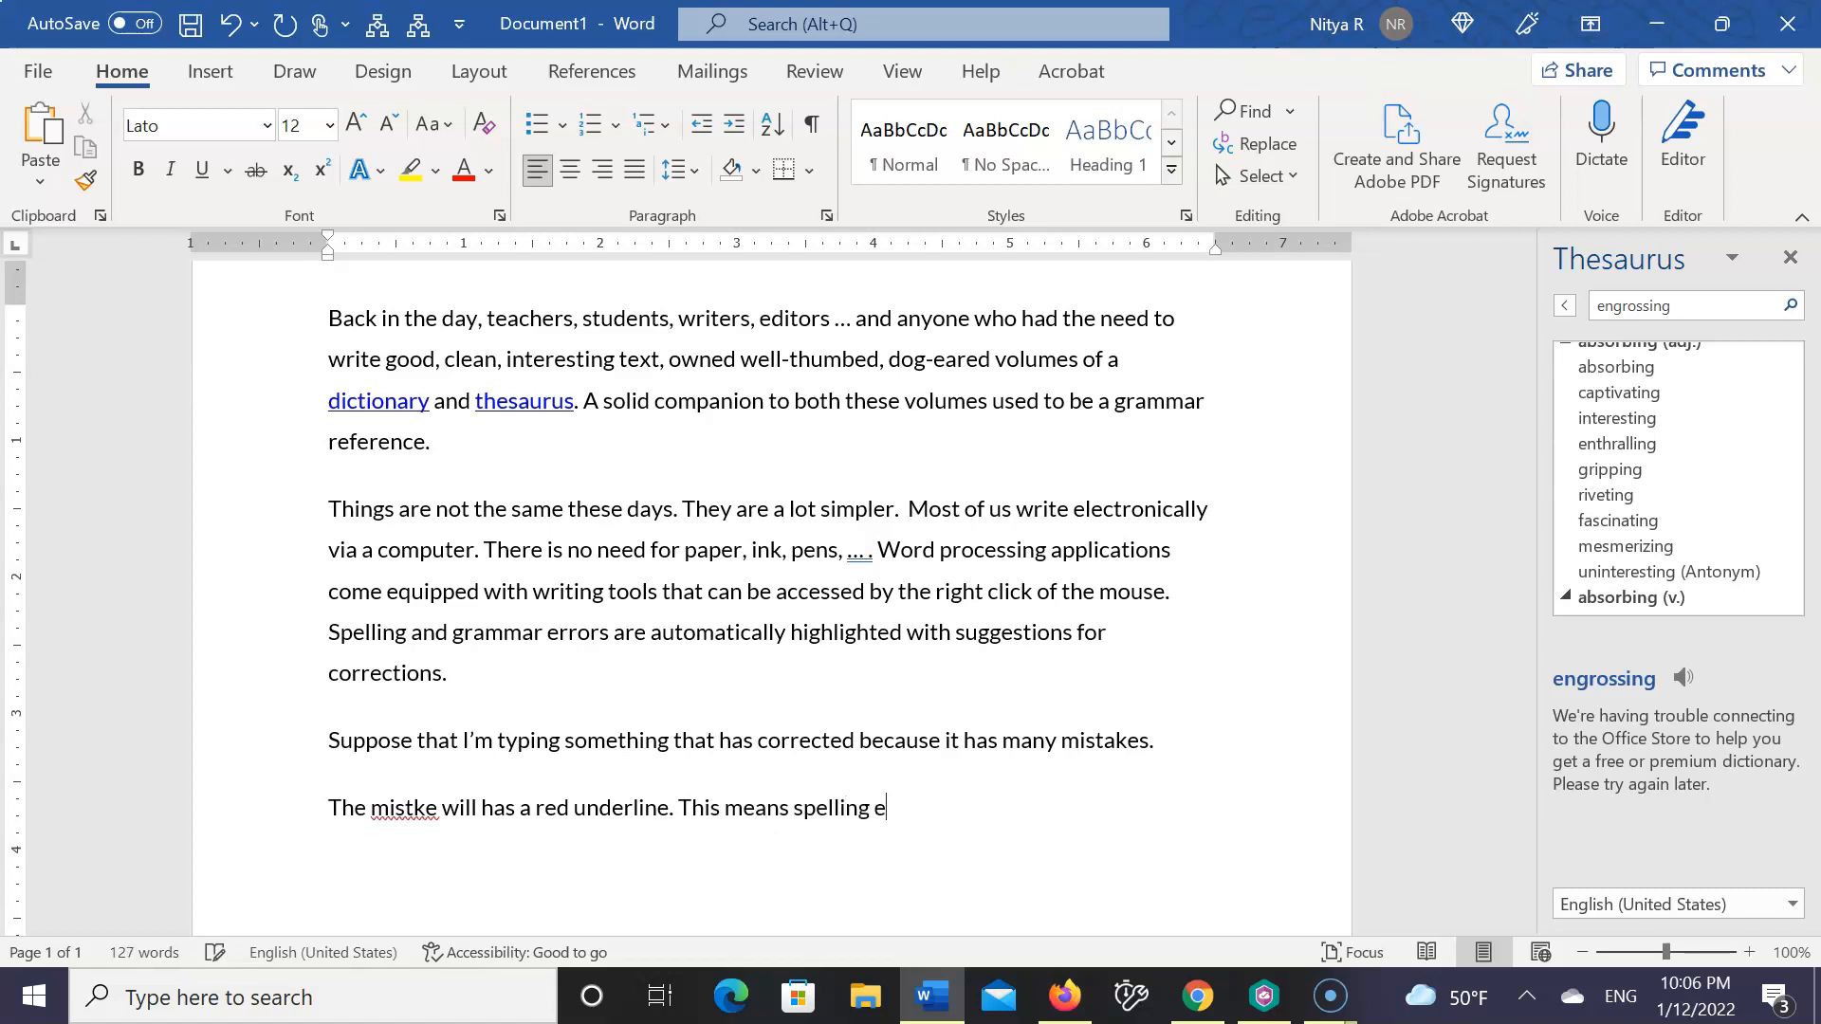
key(BackSpace)
text(mistke.)
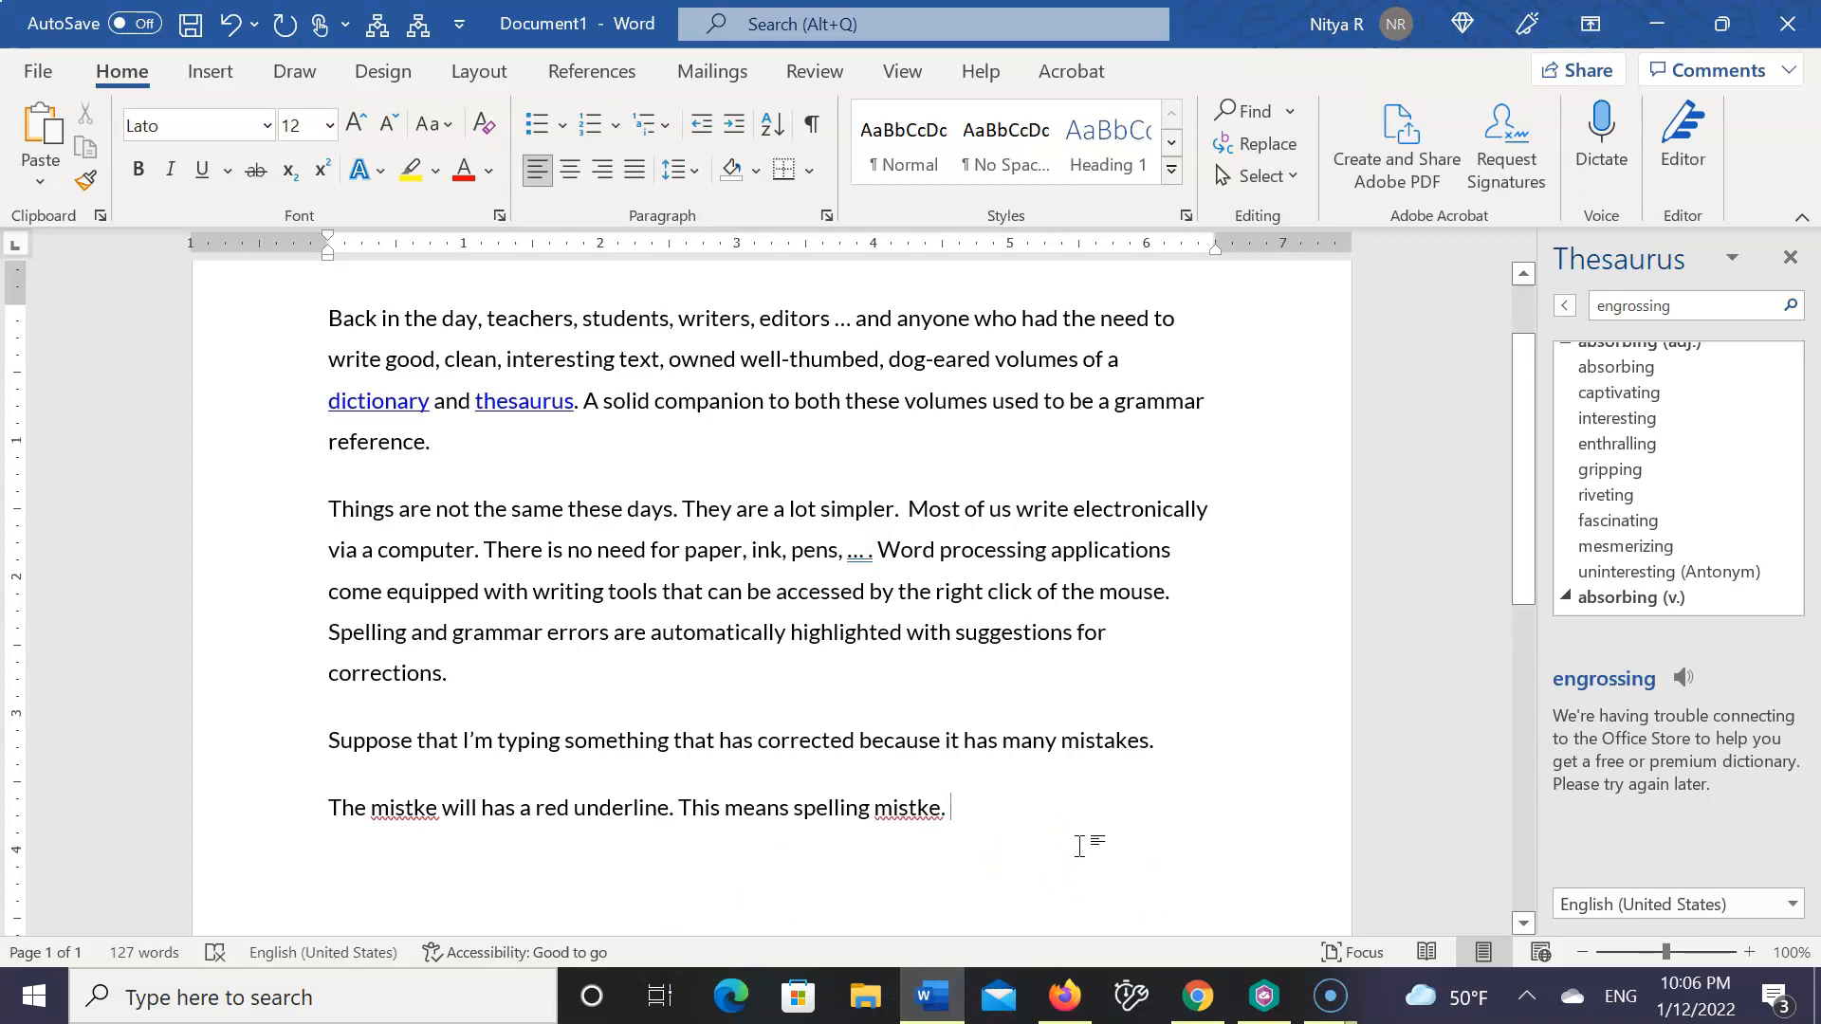
Continue the fourth paragraph with "Hover on the word with red underline and click the right mouse button."
text(Hov)
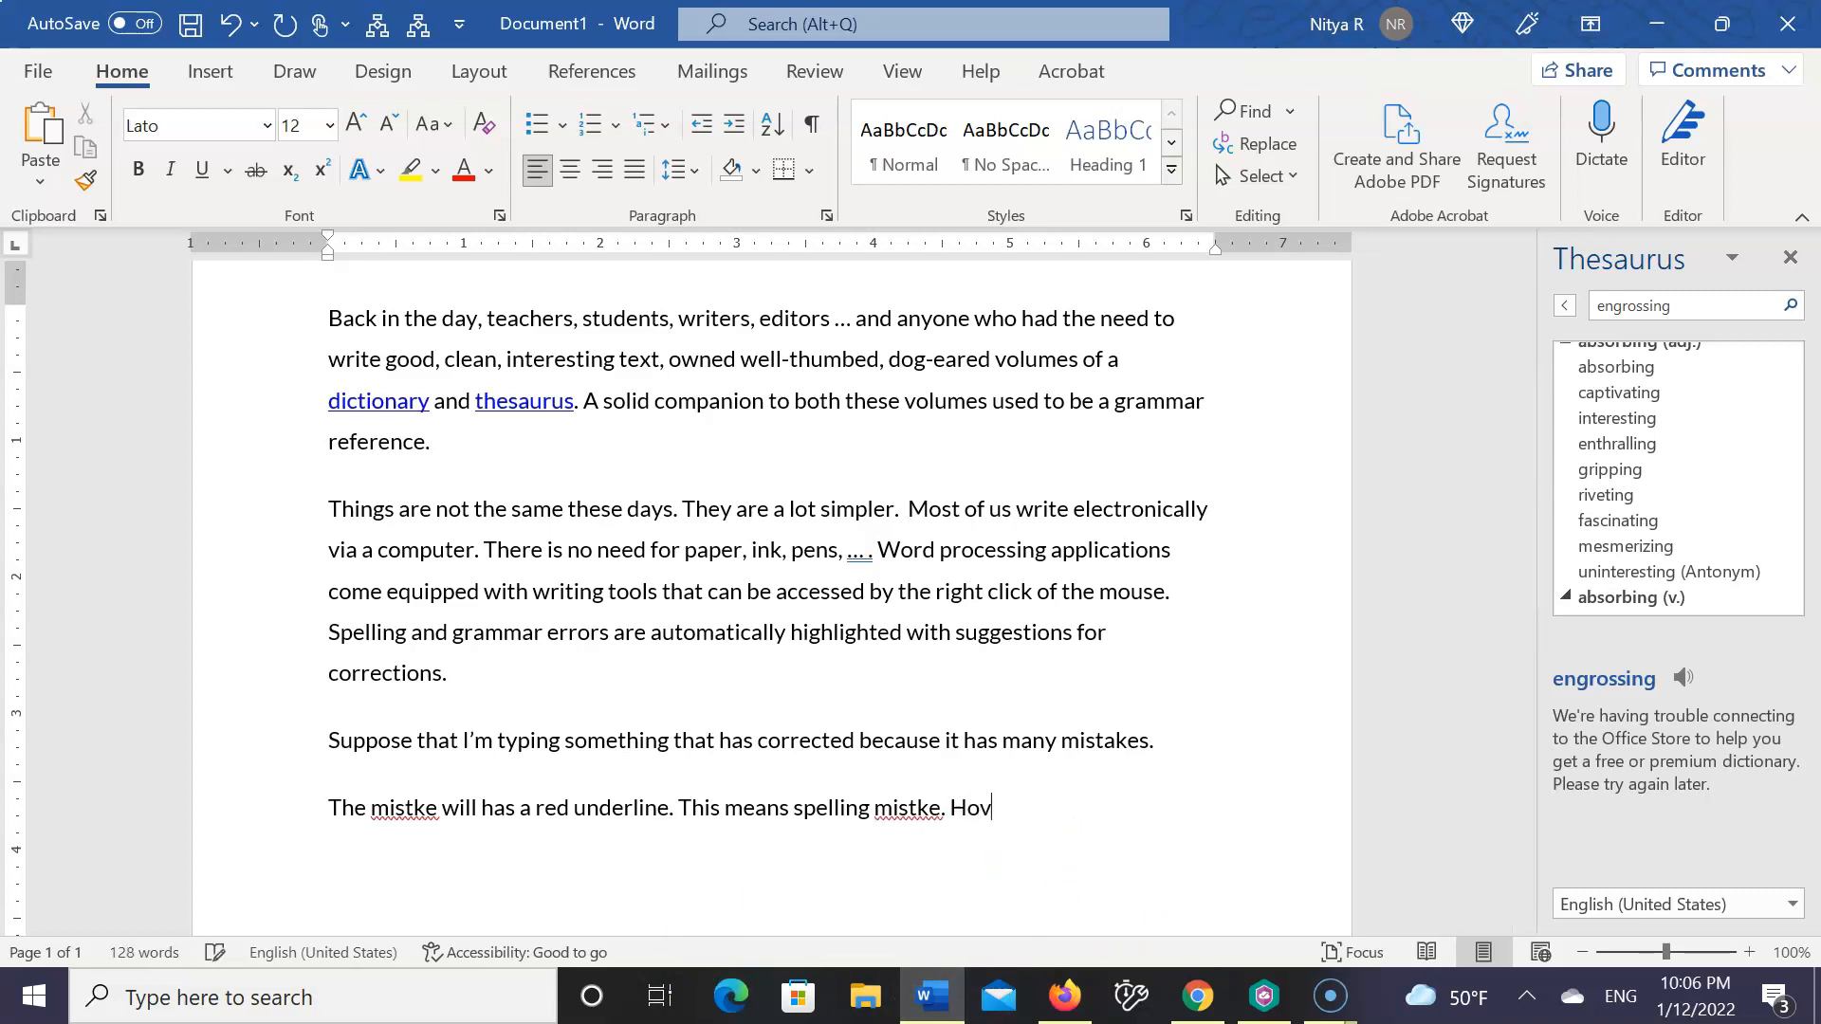
text(er on the word with)
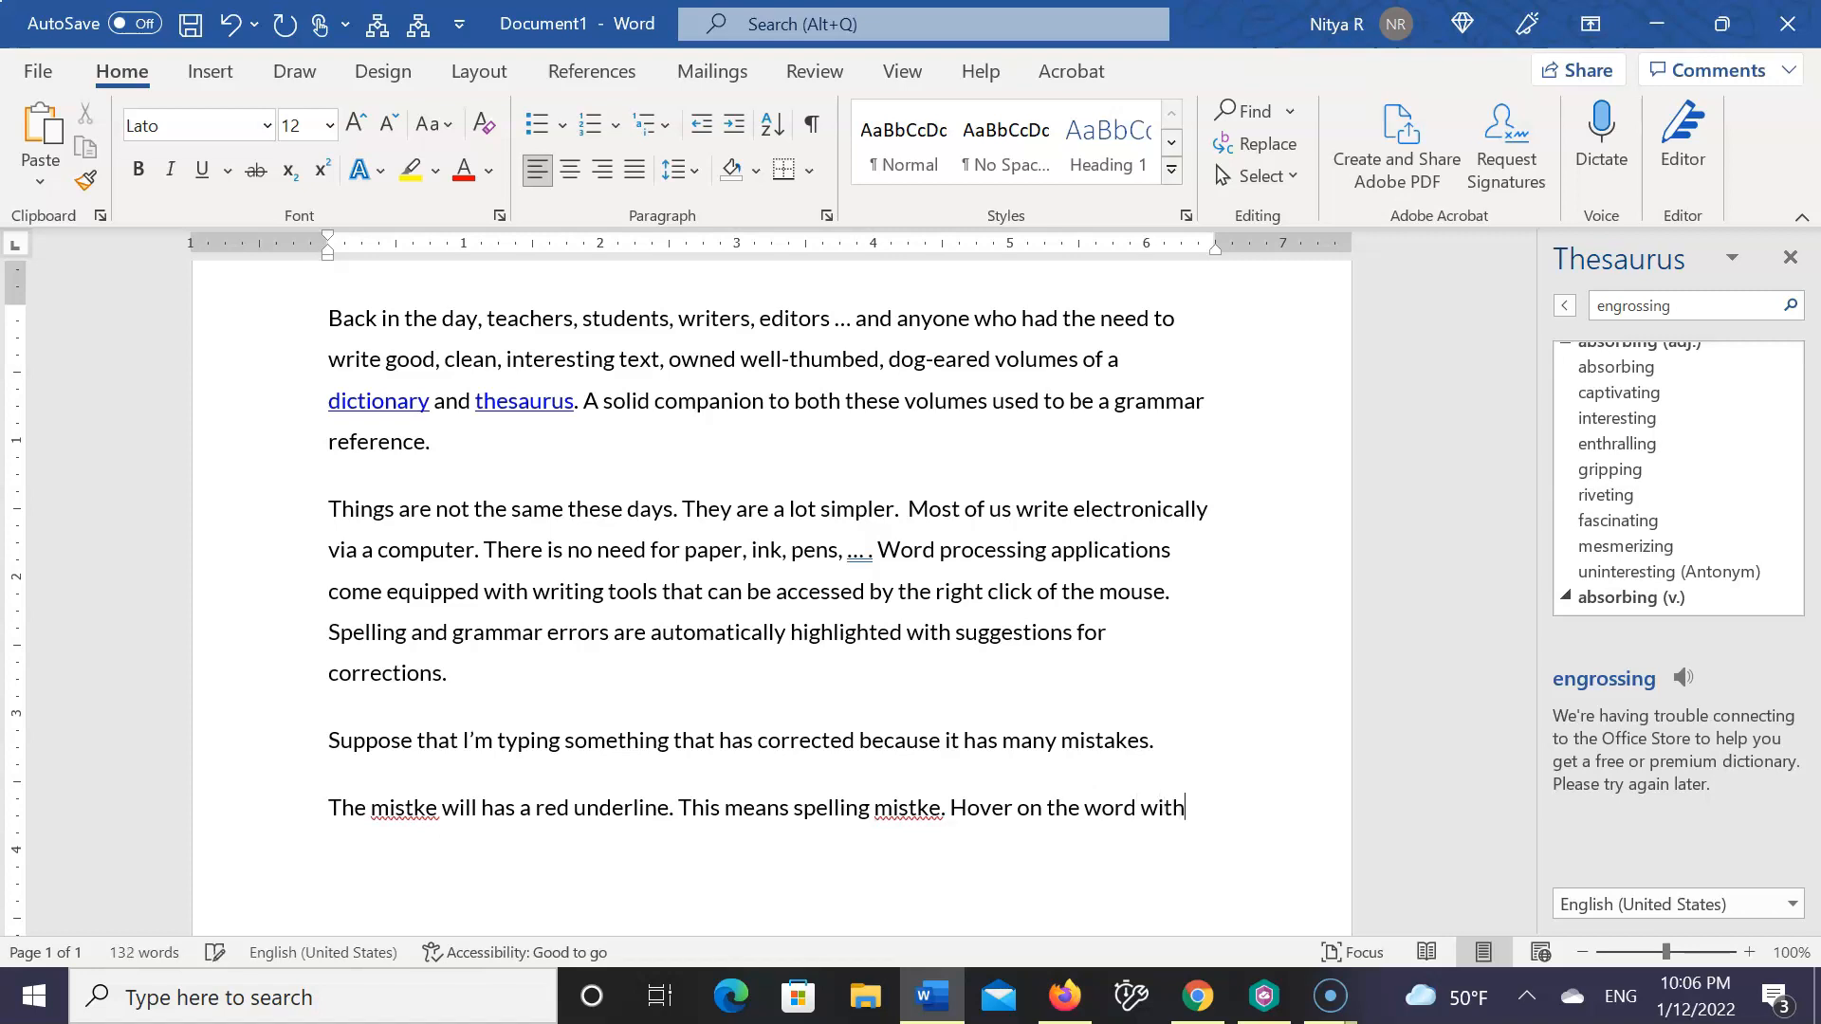
text( red underline and click the right mouse button.)
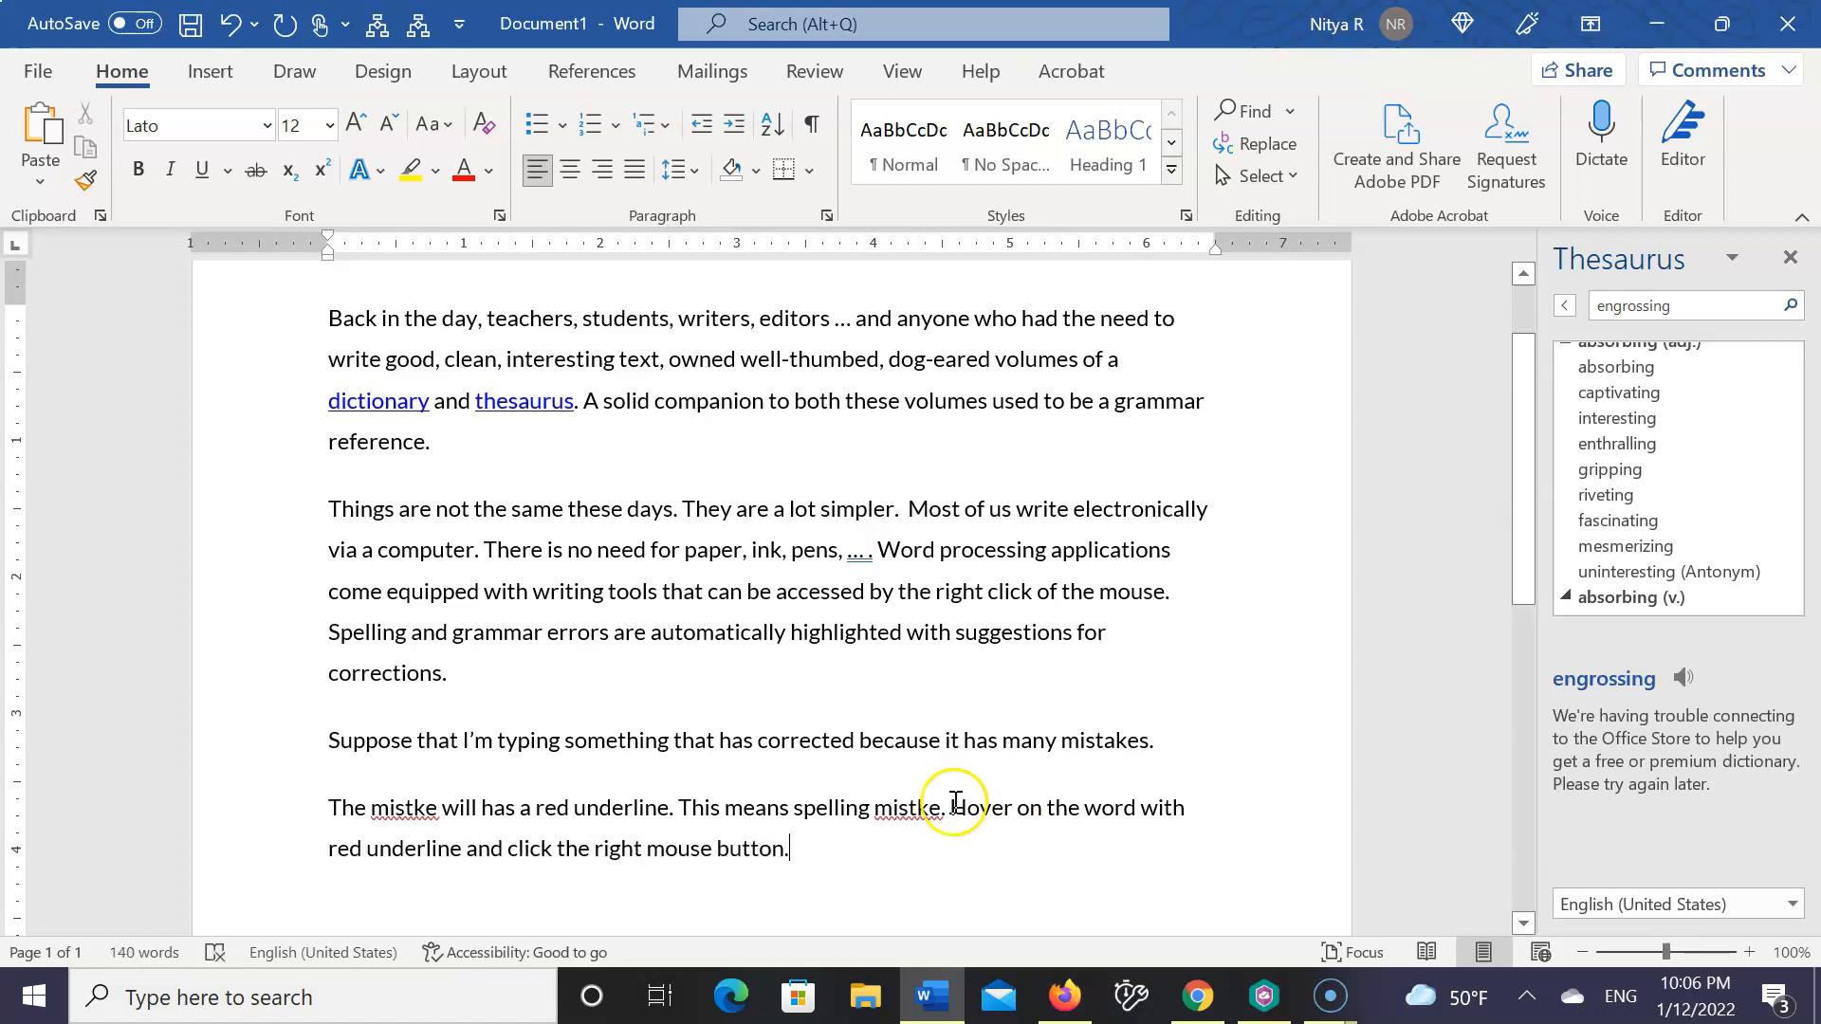
Correct both occurrences of "mistke" in the fourth paragraph to "mistake" using the spelling suggestions
right_click(424, 807)
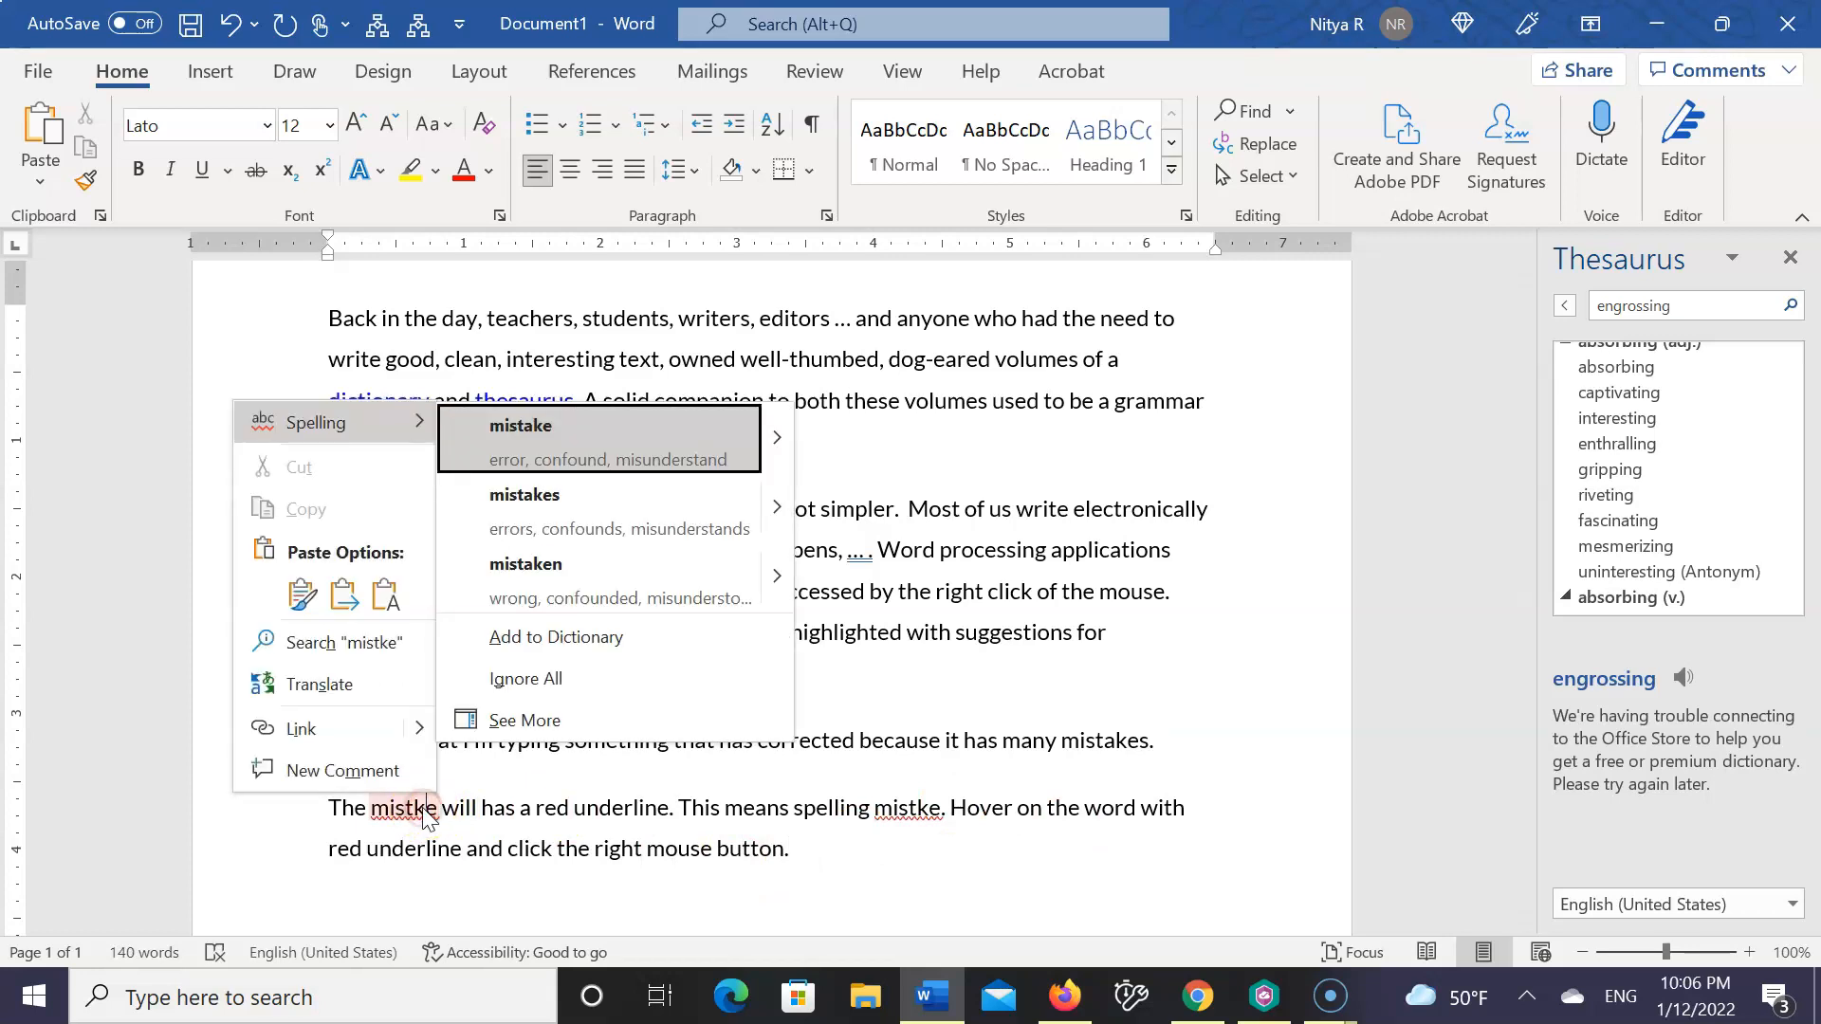
click(567, 436)
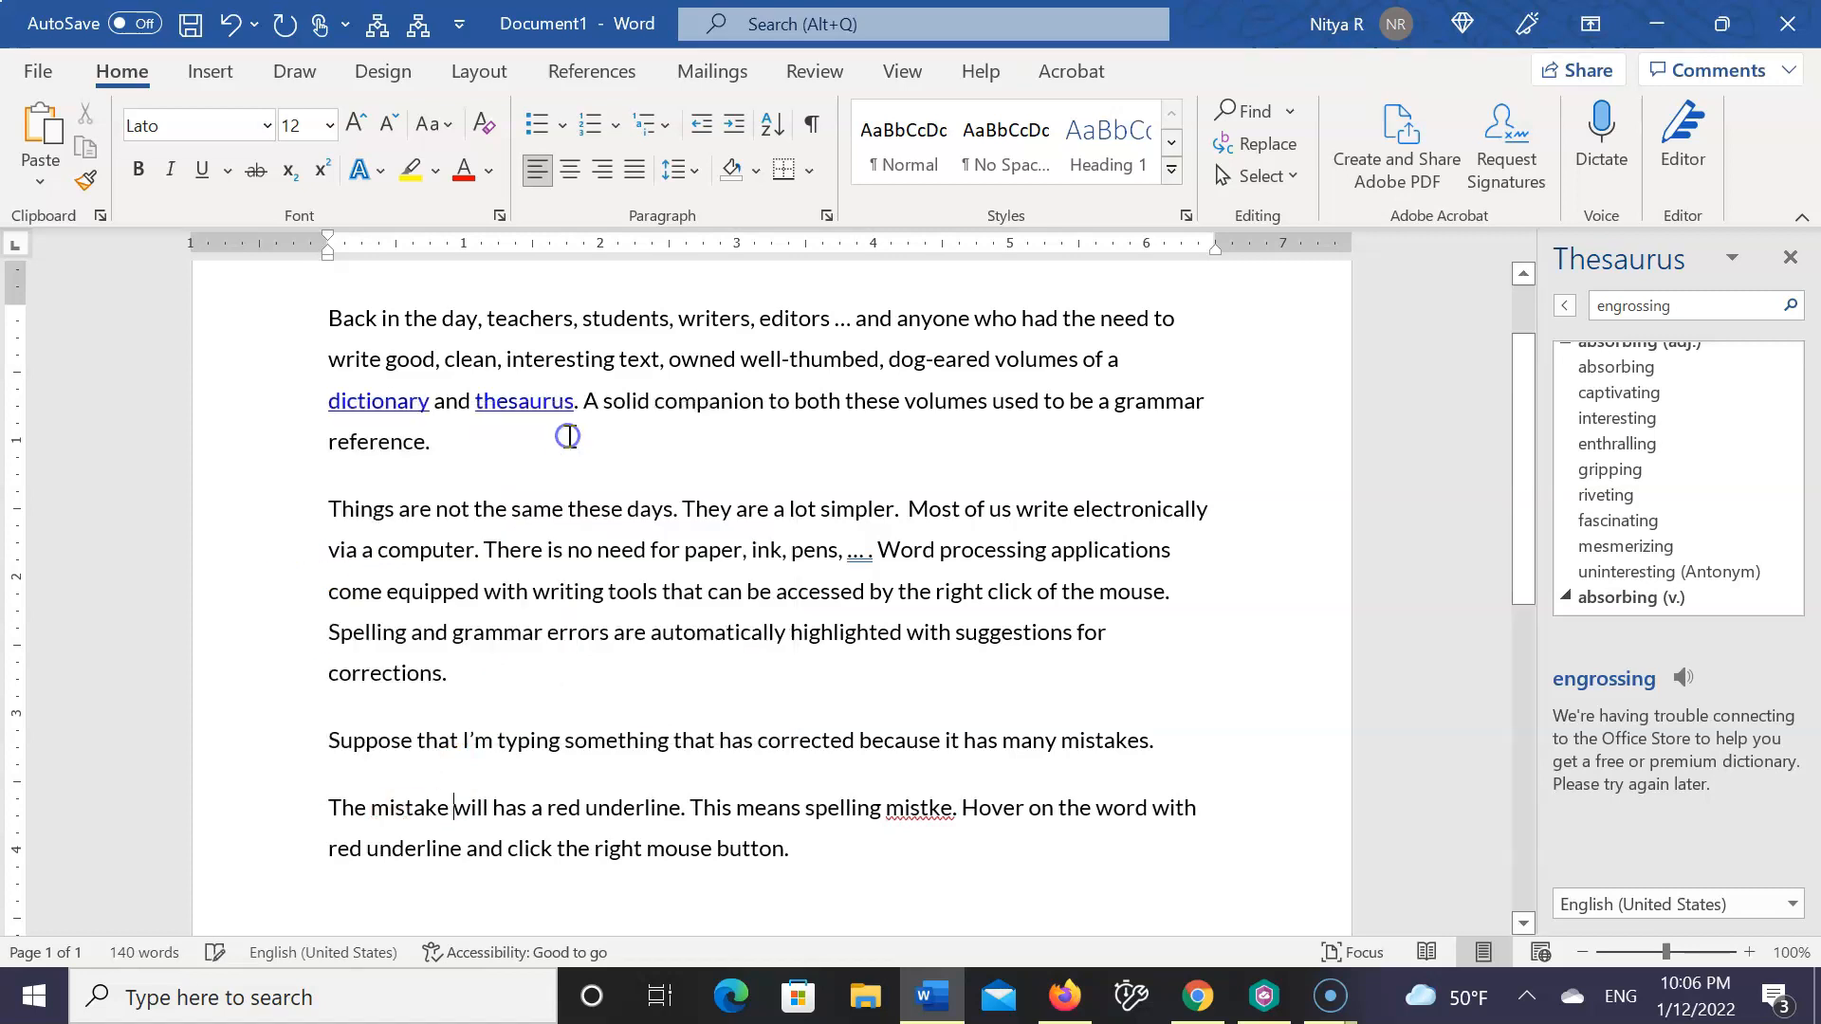
click(899, 813)
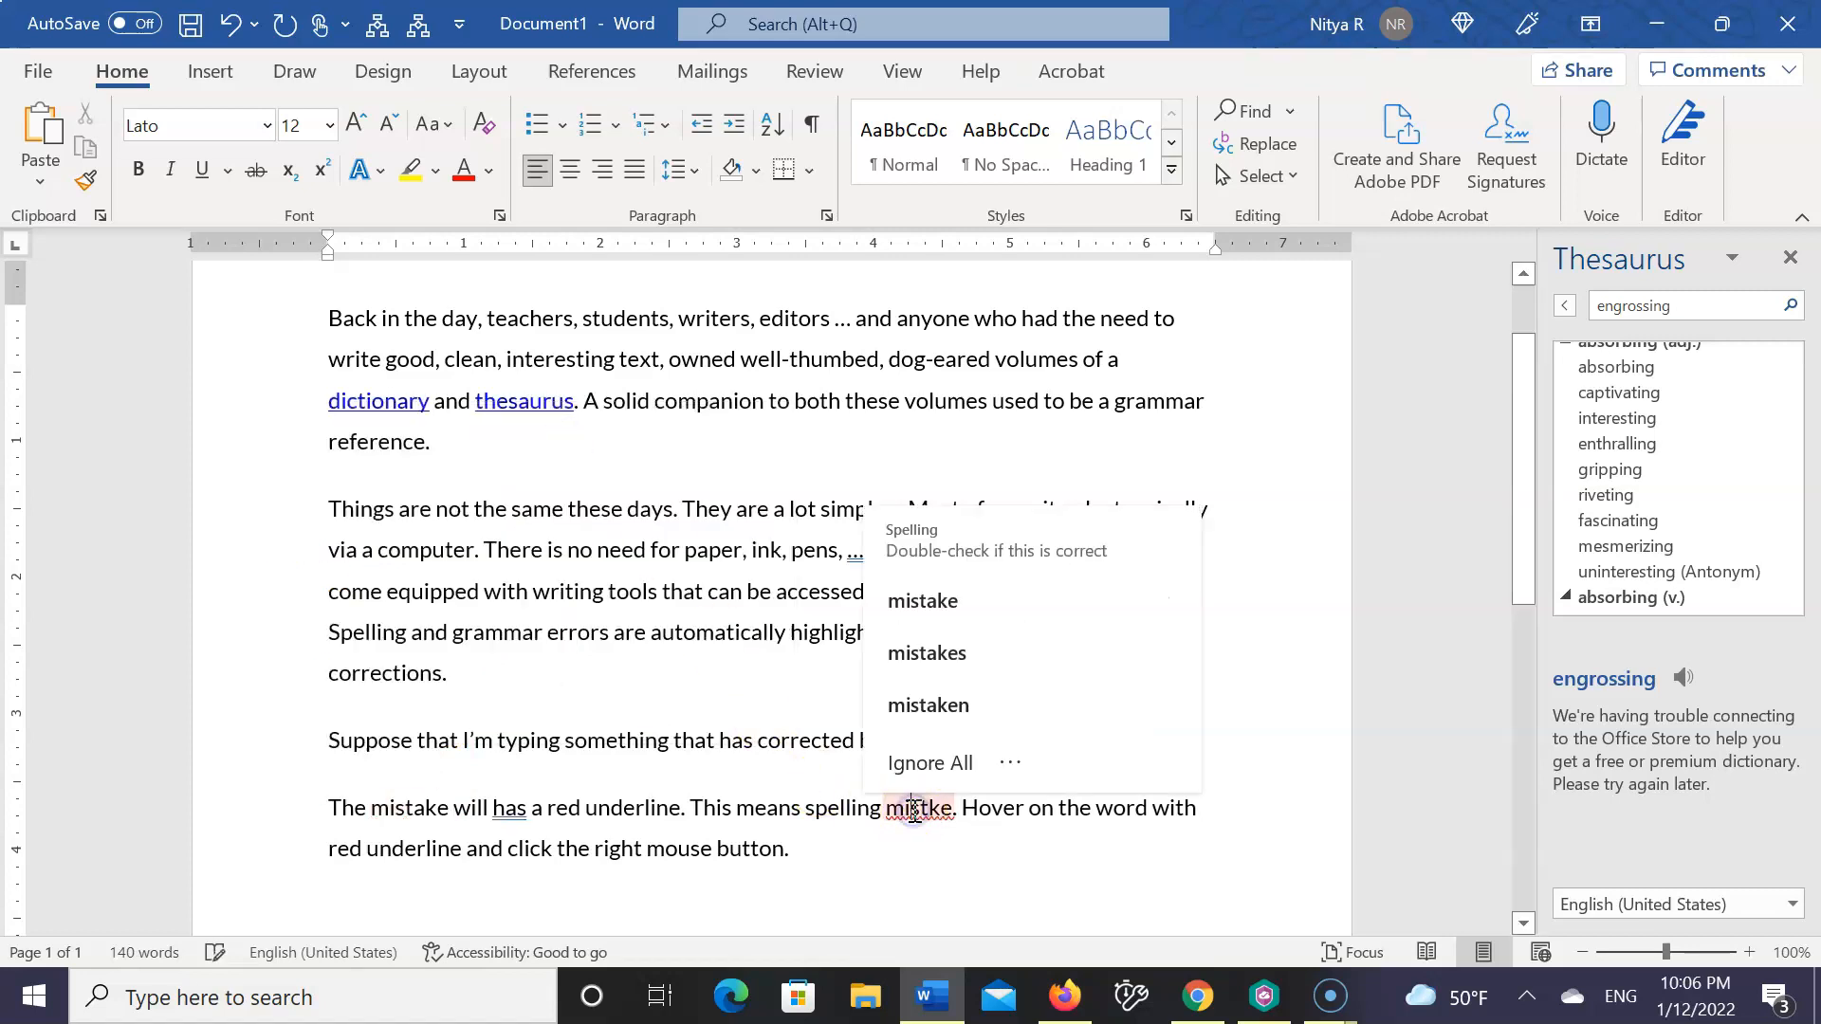
click(951, 604)
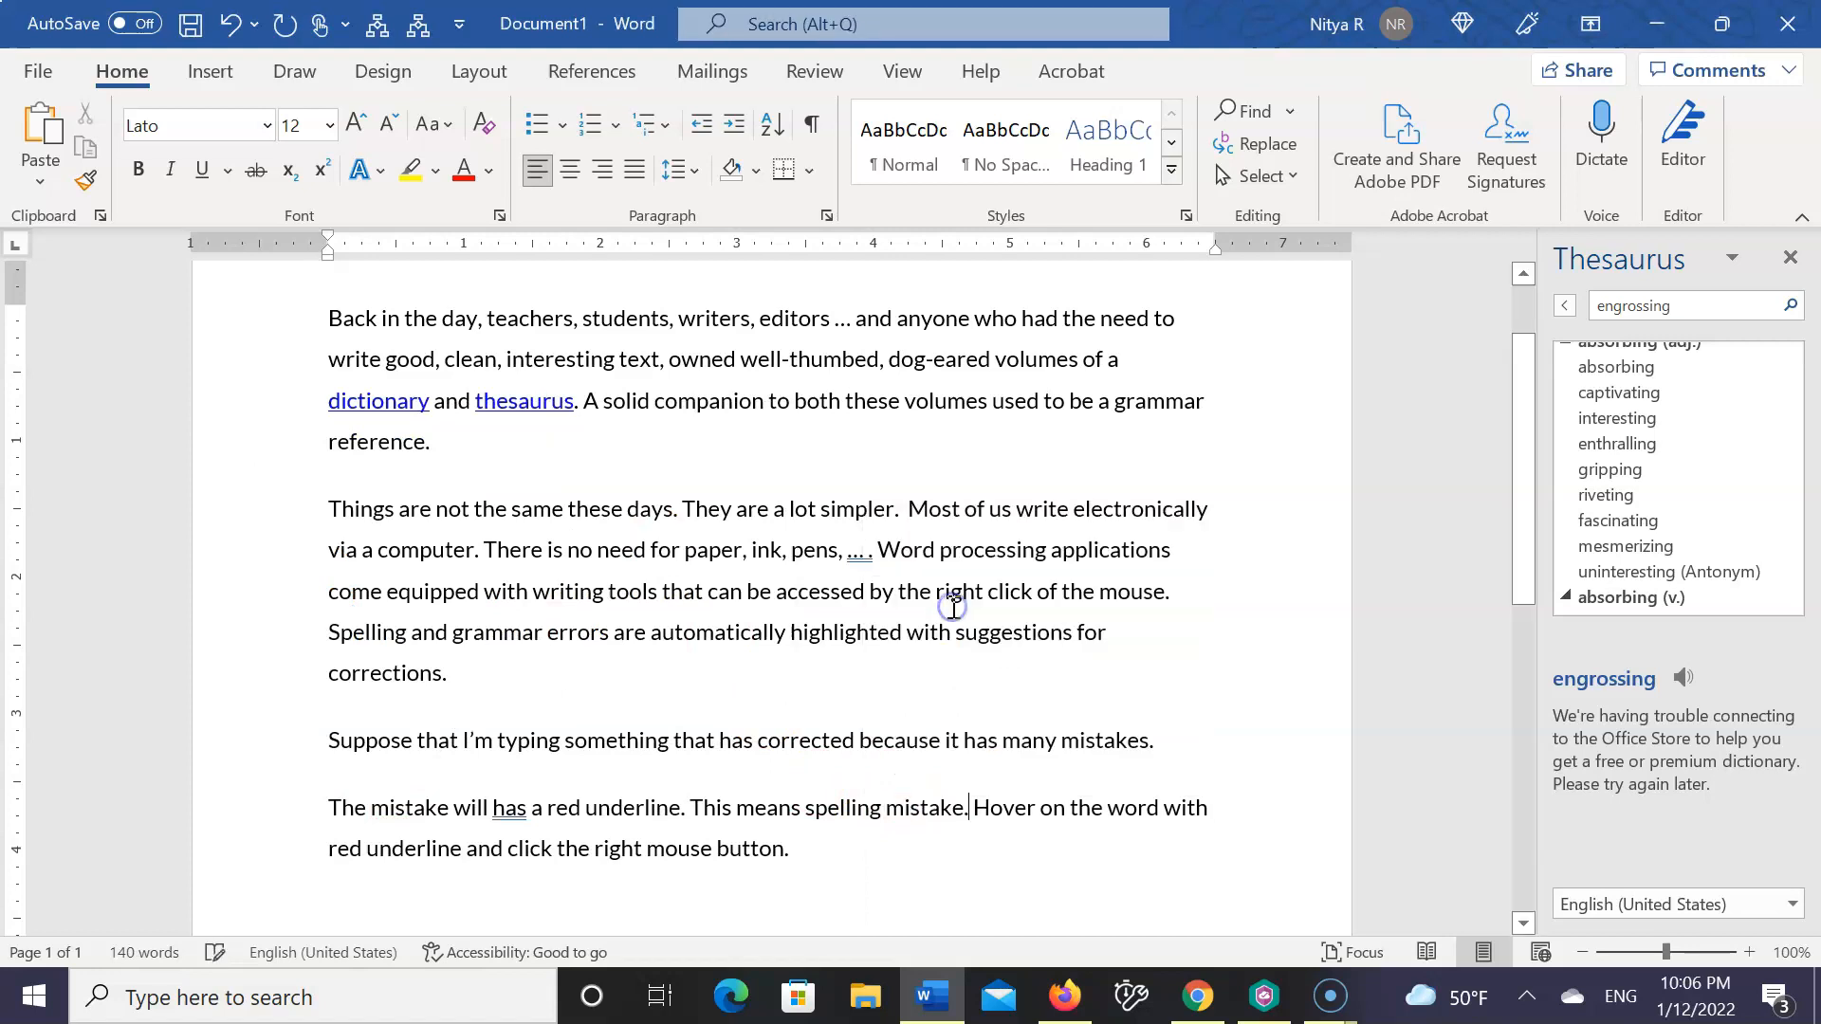
Add the sentence "Choose from the options to correct sentence." at the end of the fourth paragraph
click(858, 855)
text(Choose f)
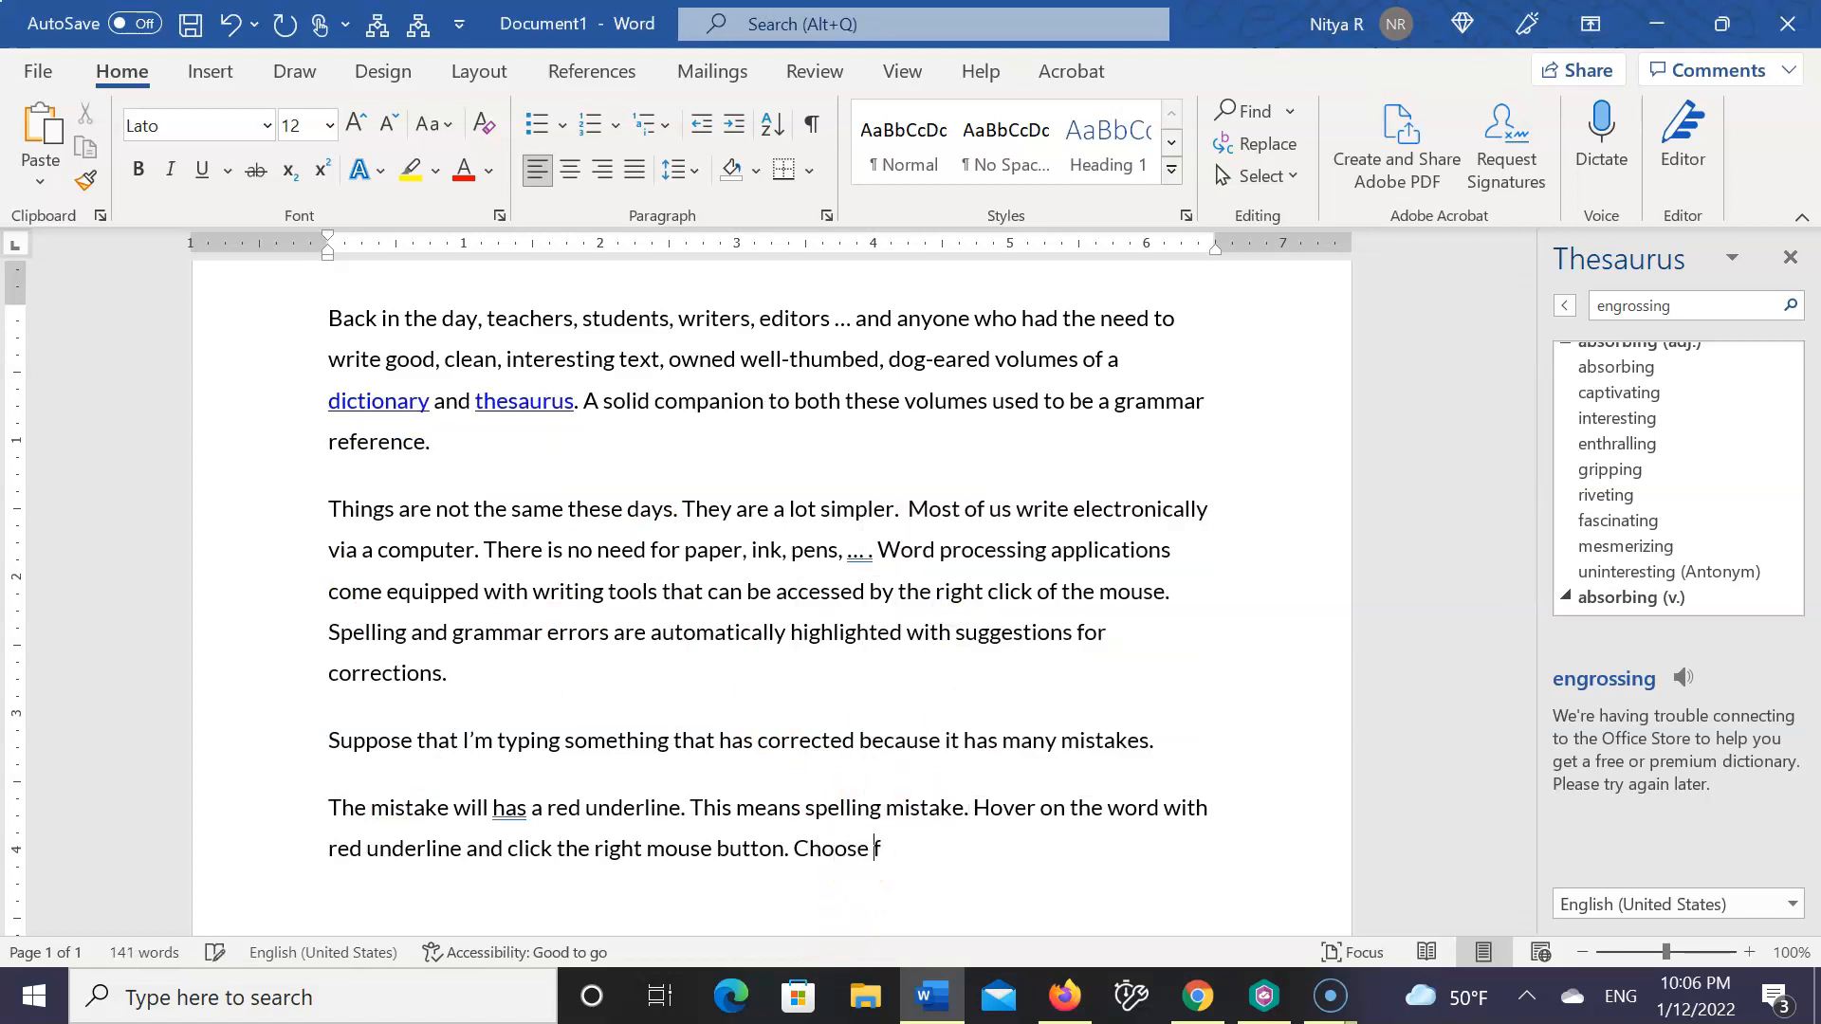
text(rom the options to correct )
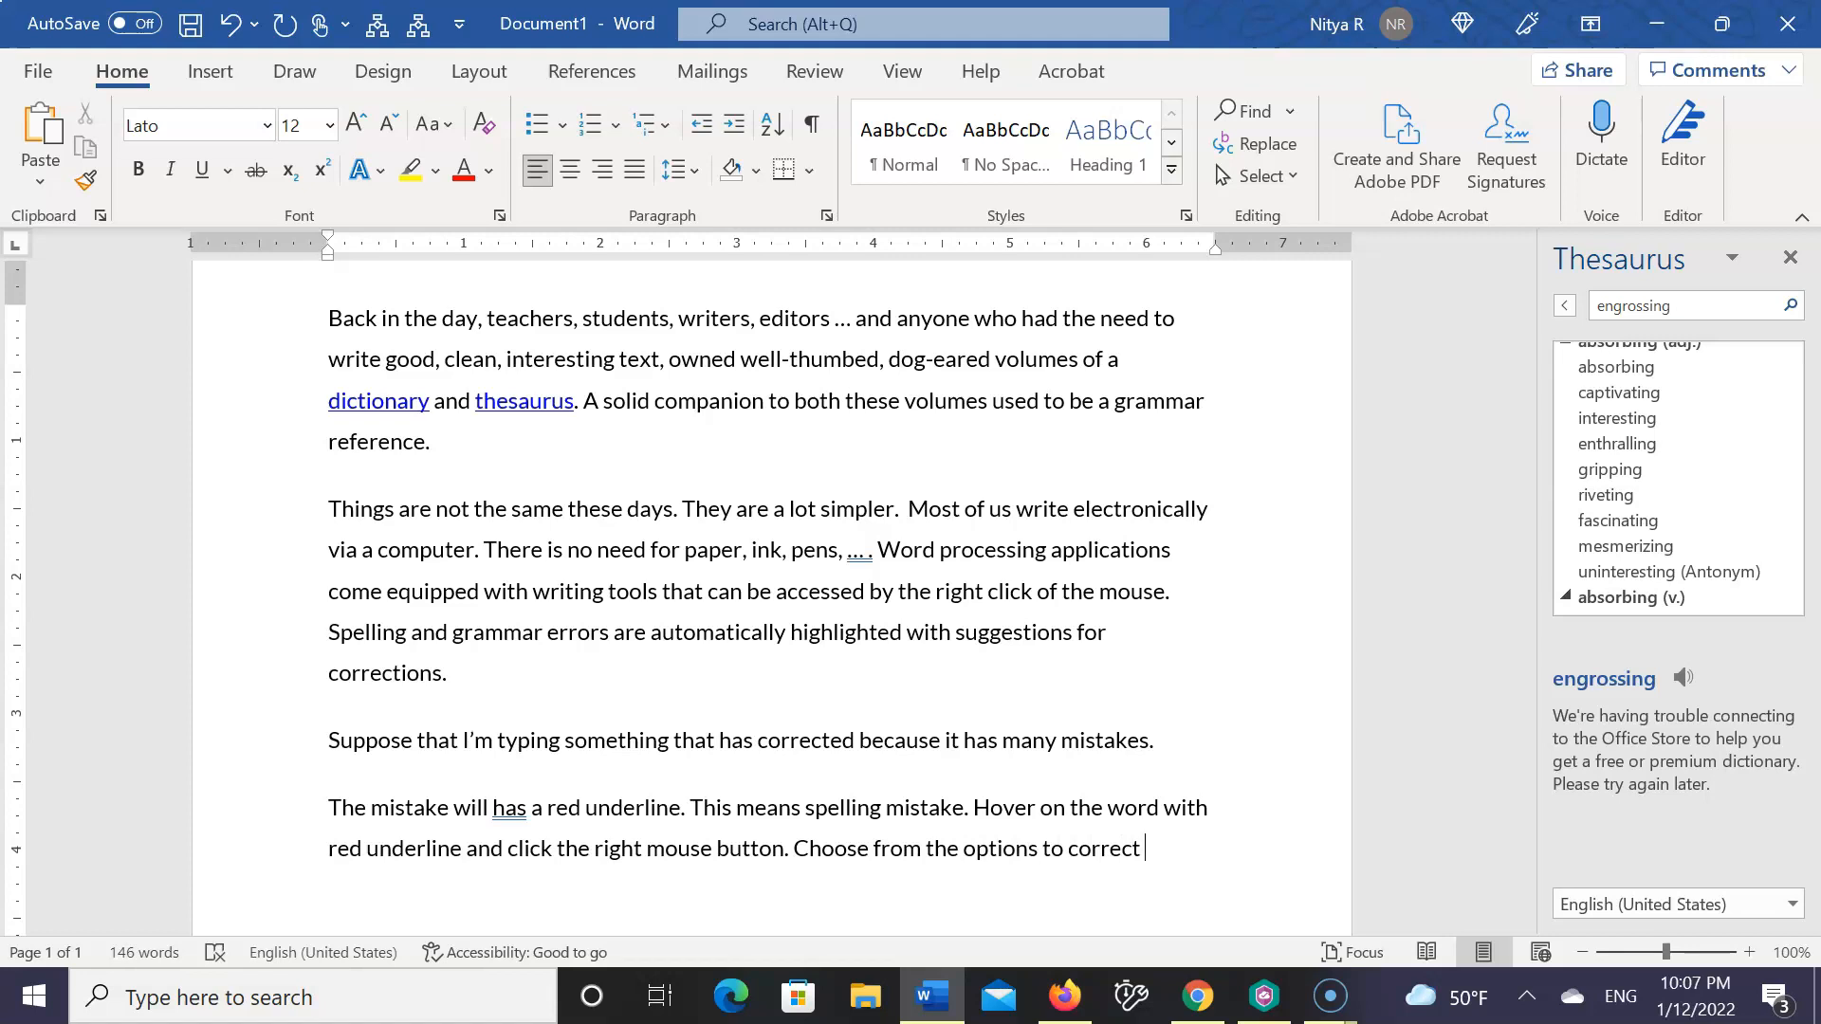
text(sentence.)
scroll(769, 597, down, 1)
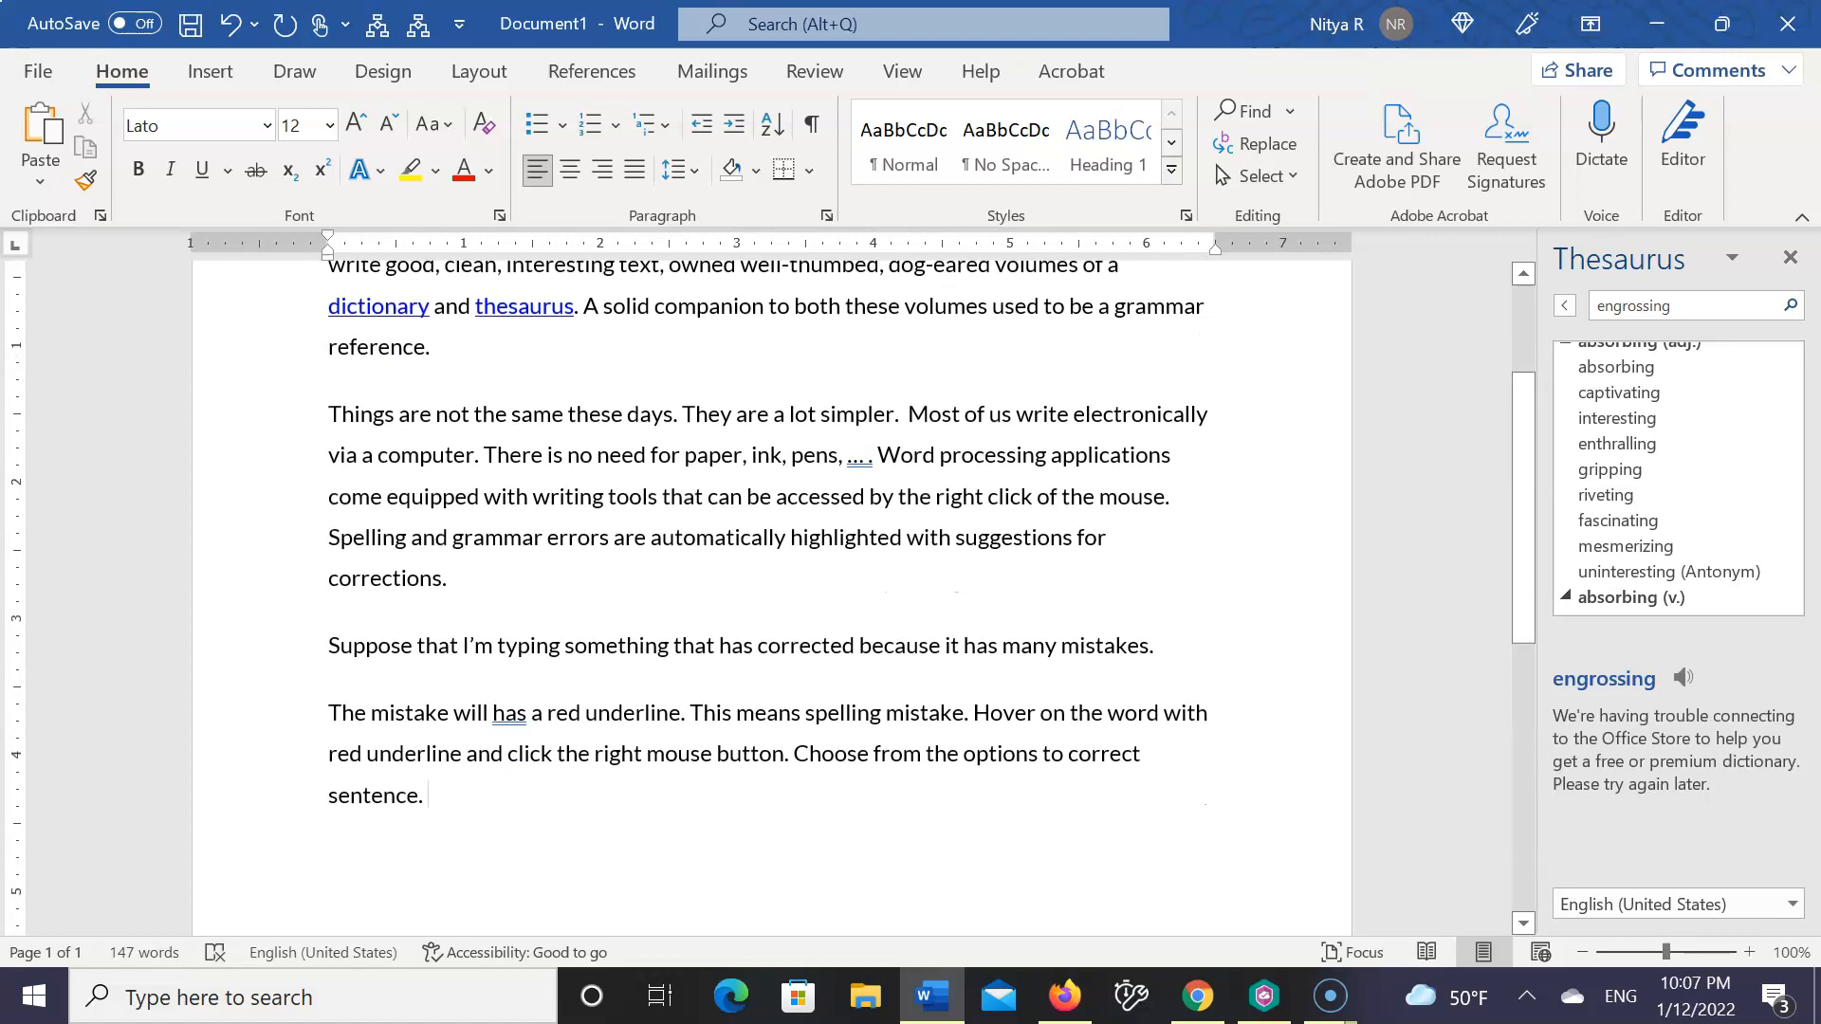